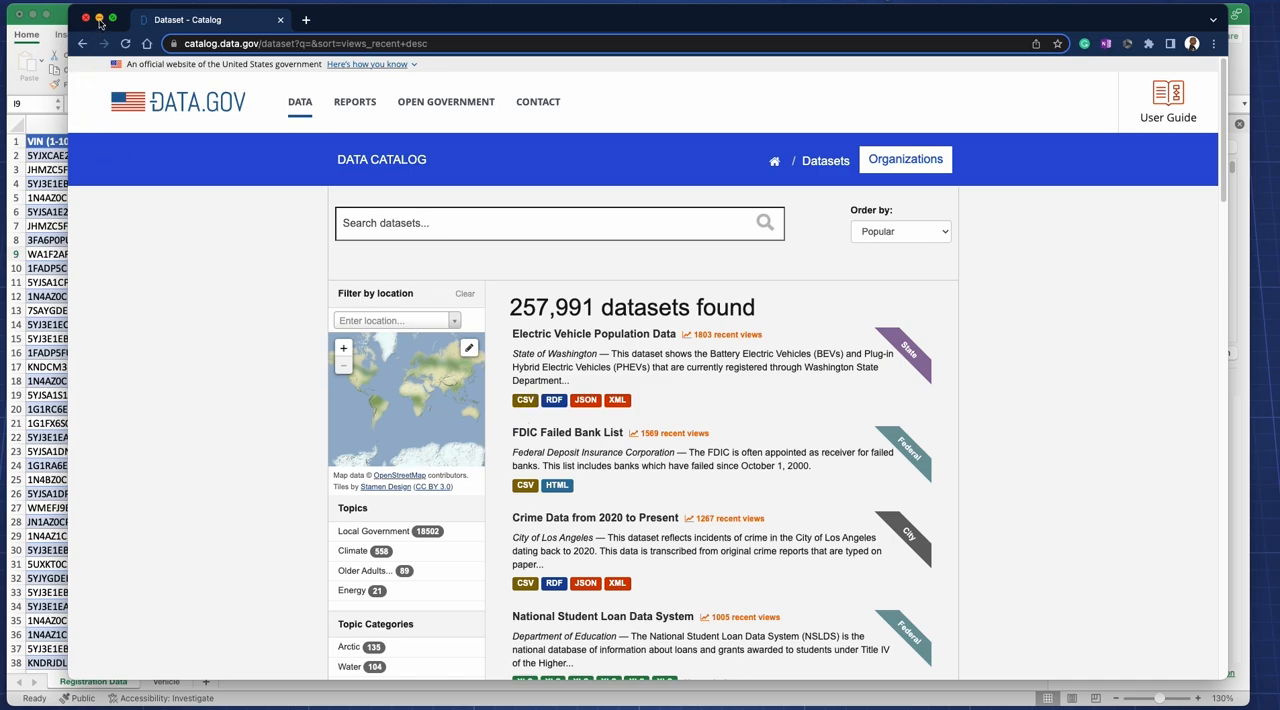
Step: Switch to the Electric_Vehicle_Population_Data workbook in Excel and compare its Registration Data and Vehicle sheets
left_click(99, 19)
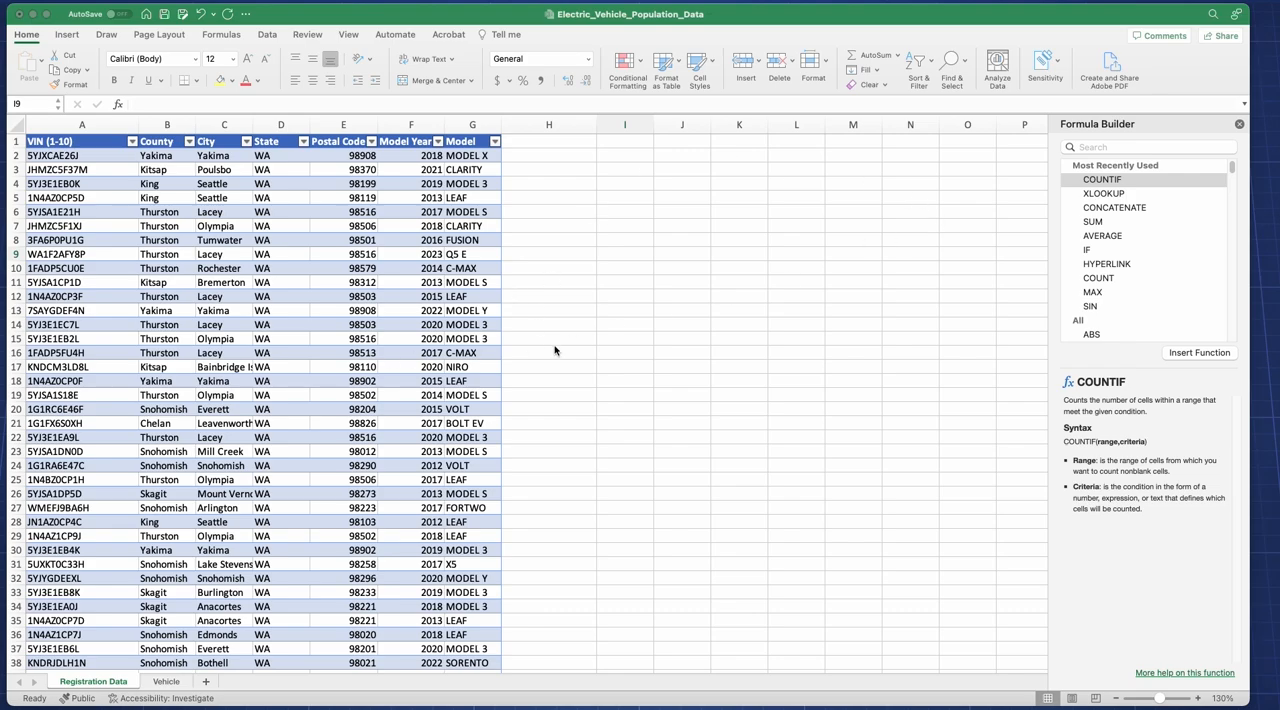
left_click(161, 686)
left_click(163, 682)
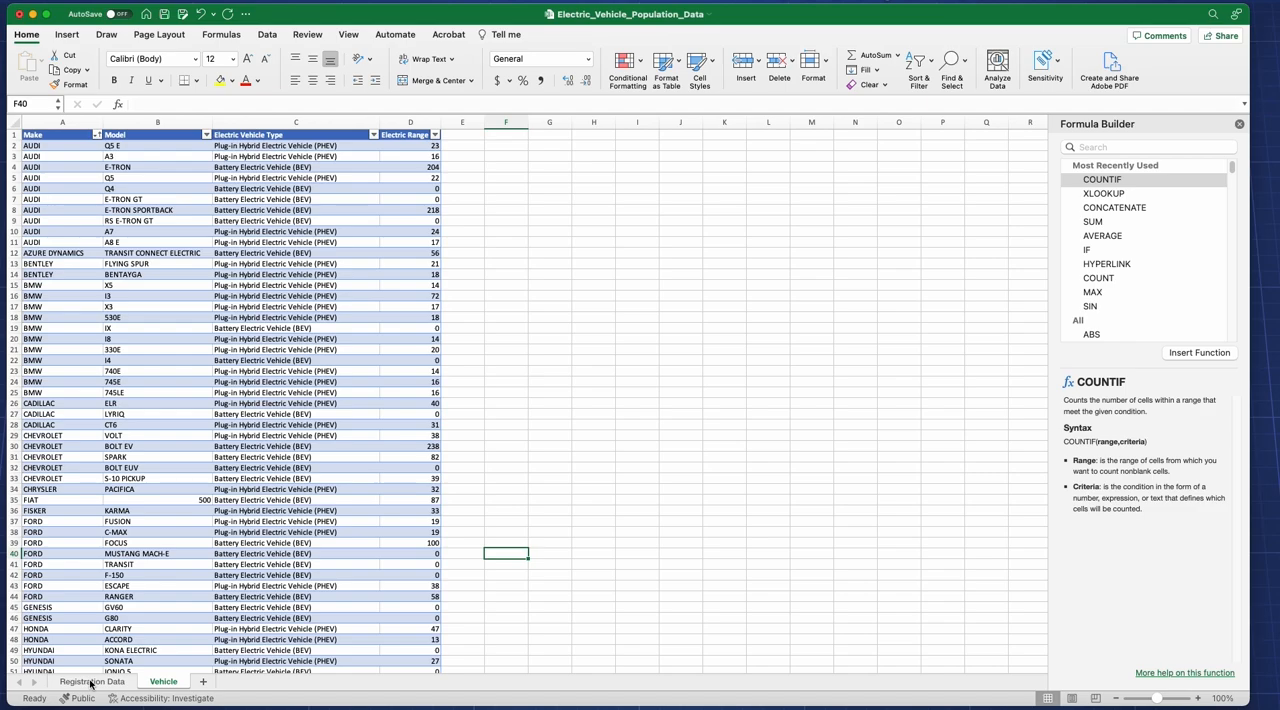
left_click(106, 688)
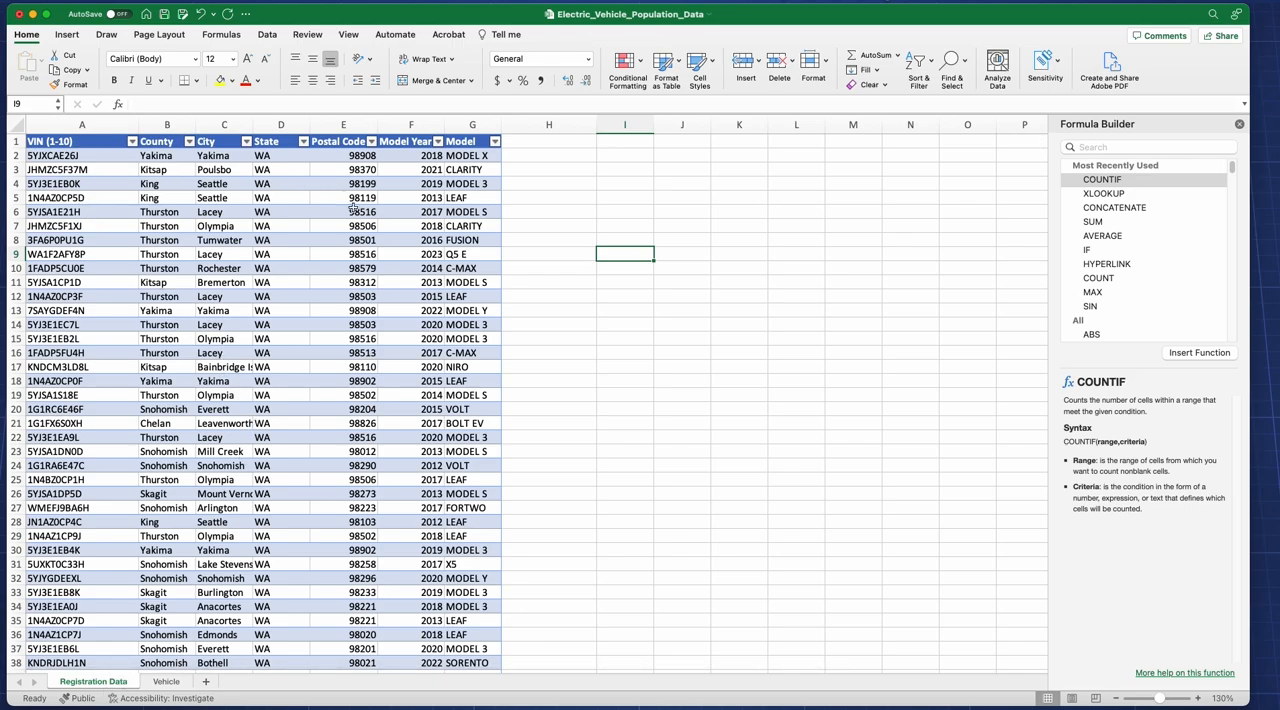
left_click(73, 157)
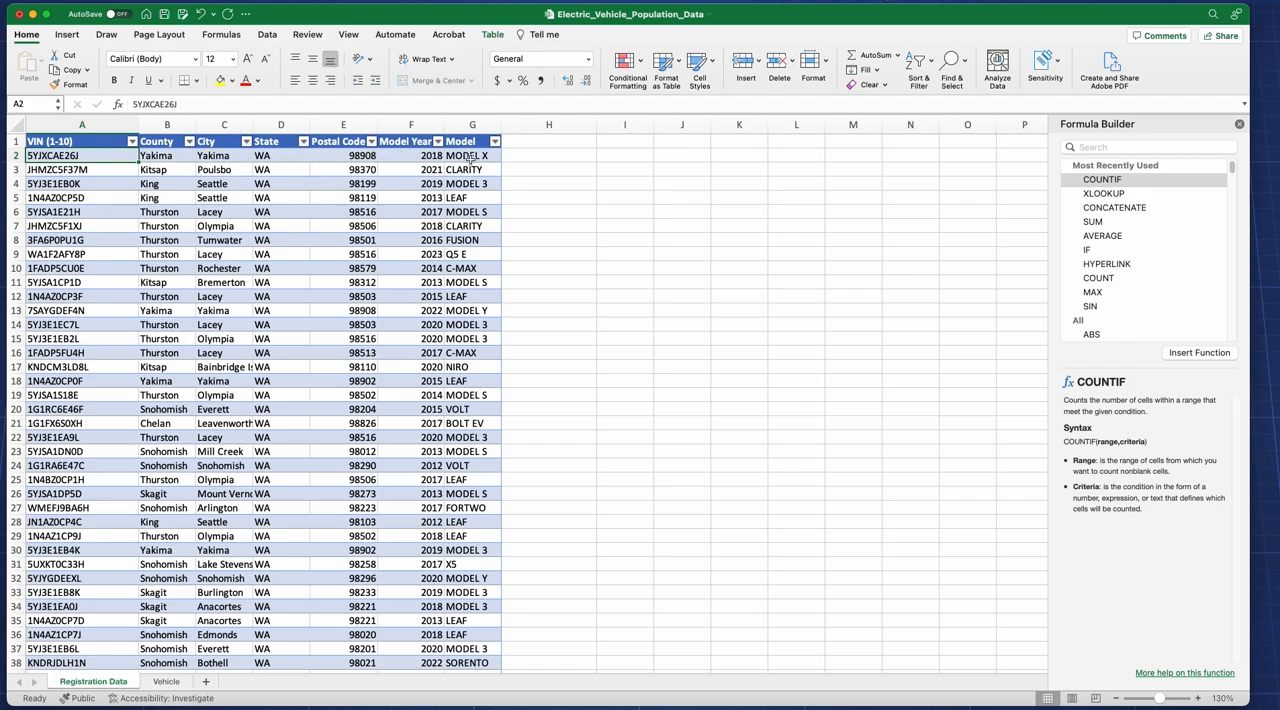
left_click(166, 681)
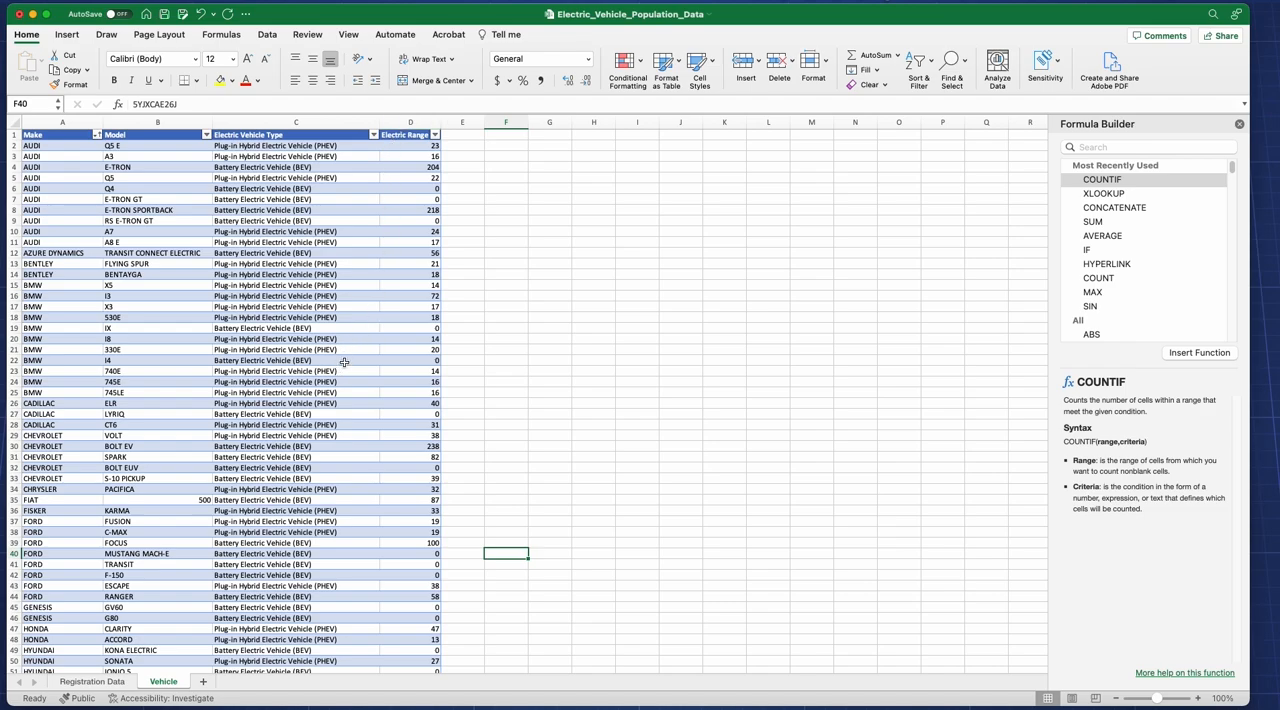
left_click(112, 686)
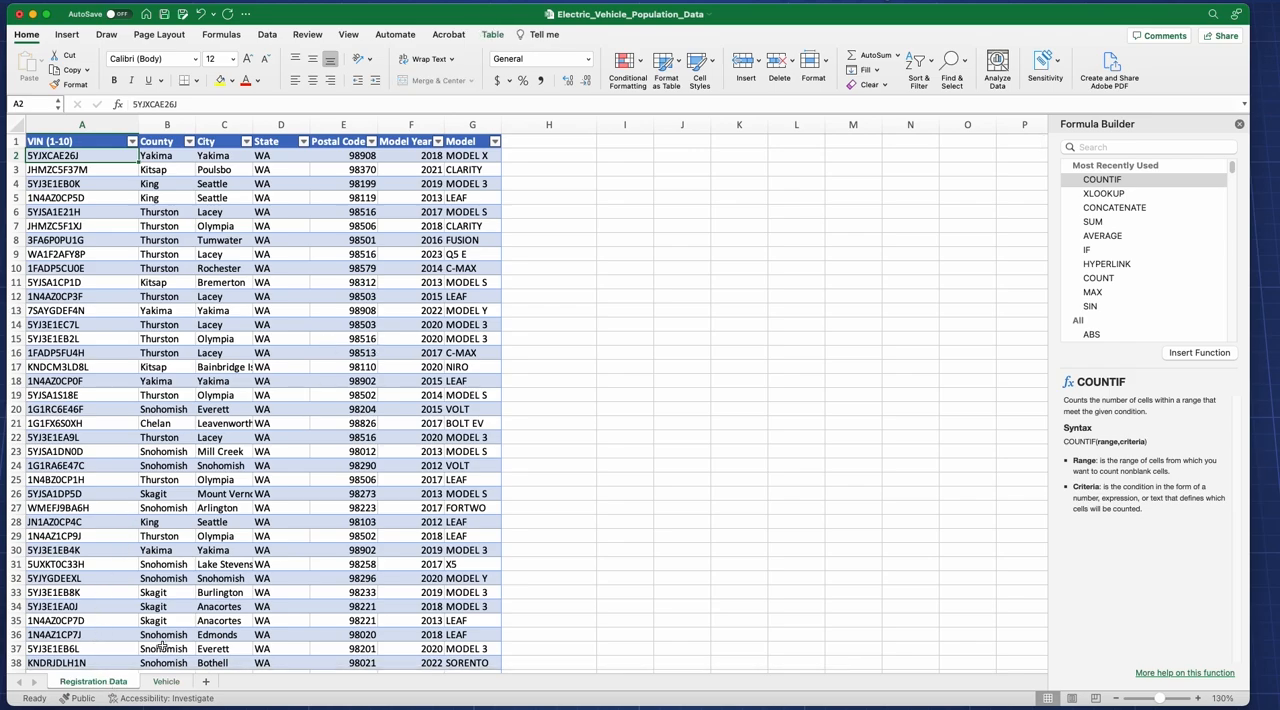
left_click(165, 682)
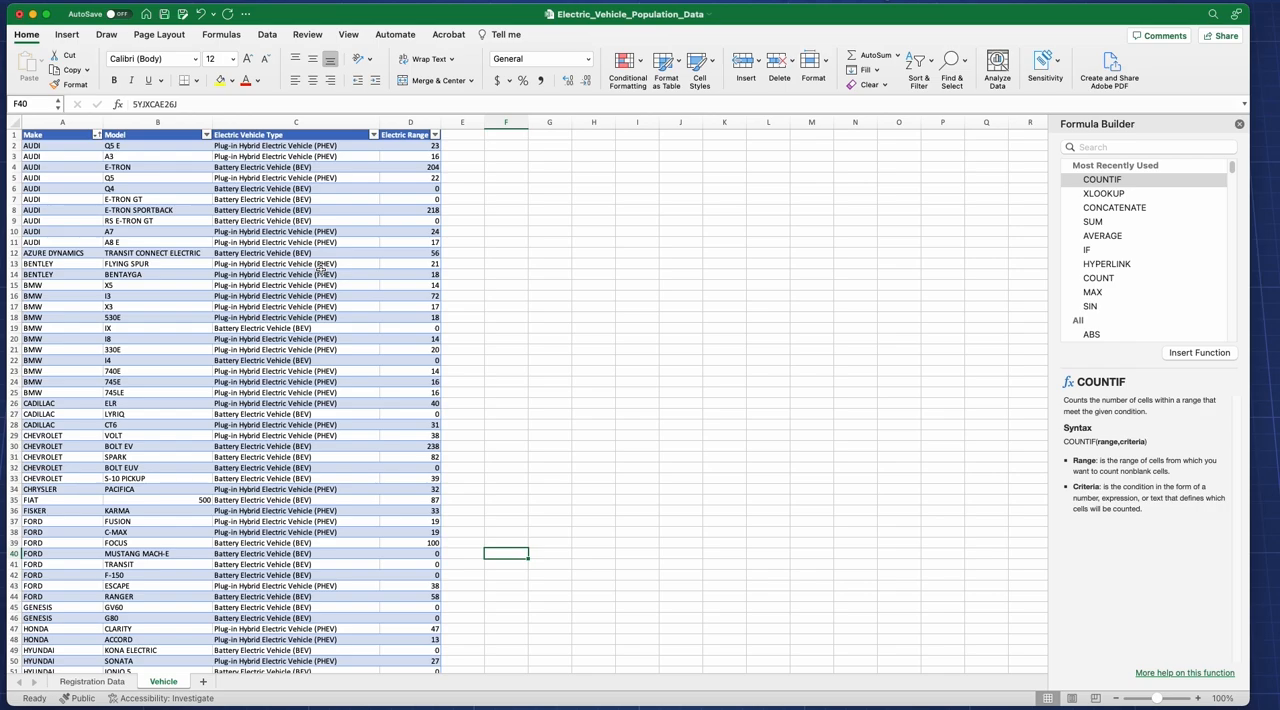
left_click(100, 681)
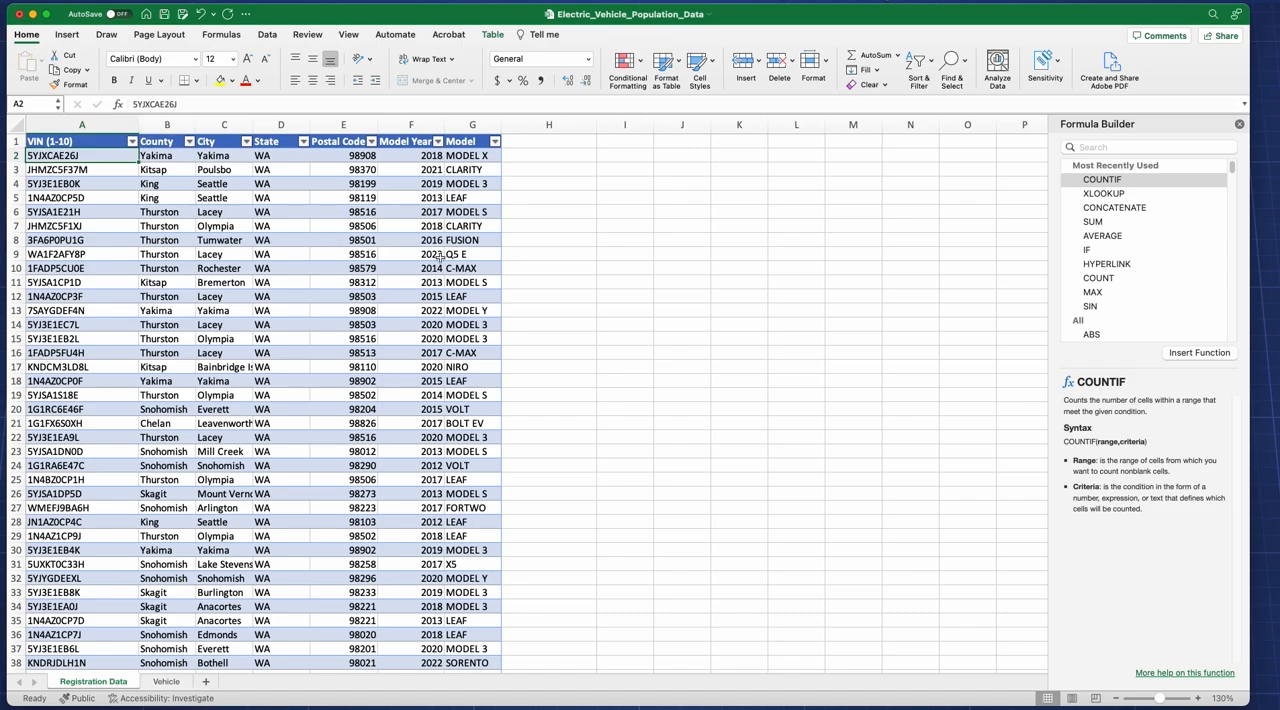
Step: Compare the entry counts of the Model Year and Model columns on the Registration Data sheet
left_click(417, 117)
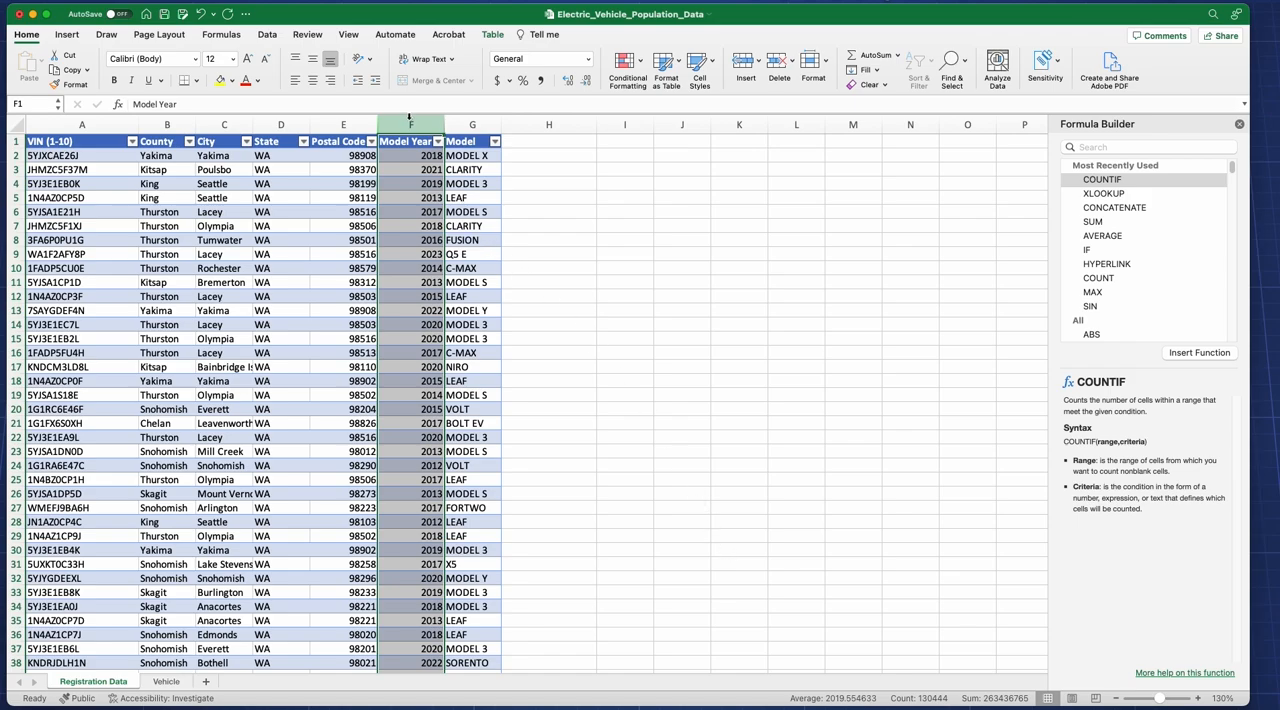
left_click(453, 120)
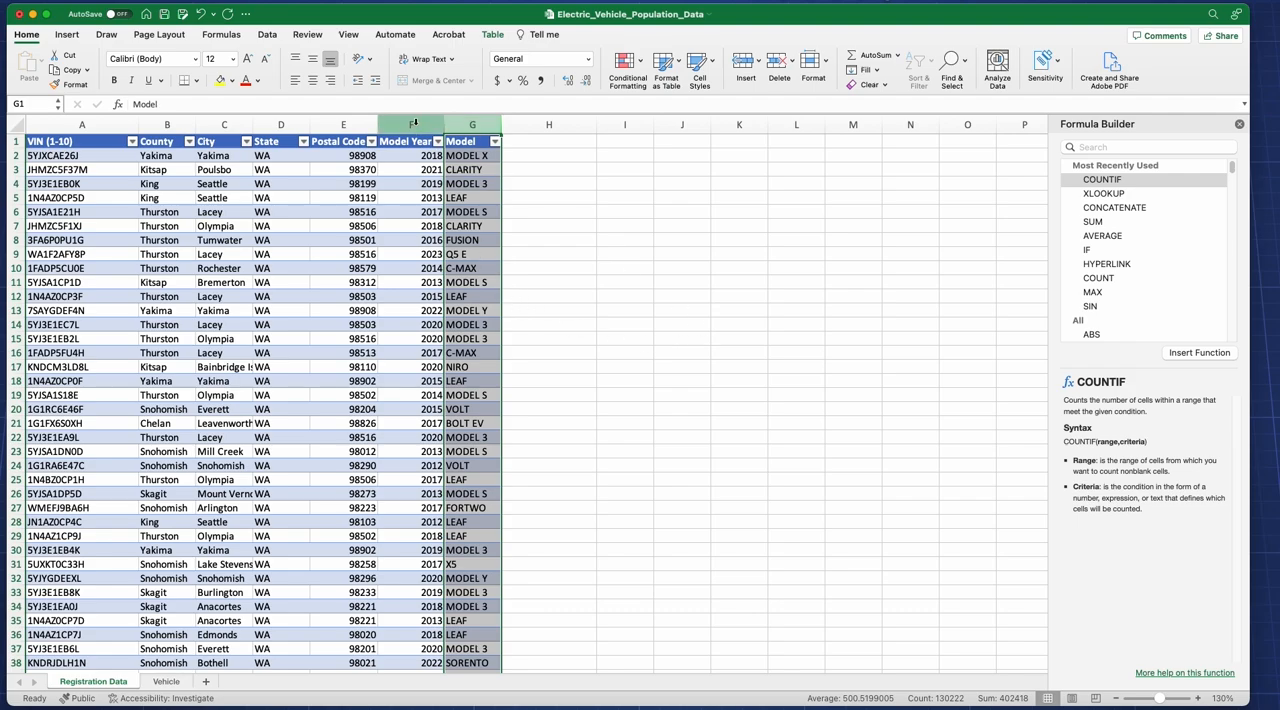
left_click(416, 122)
left_click(467, 121)
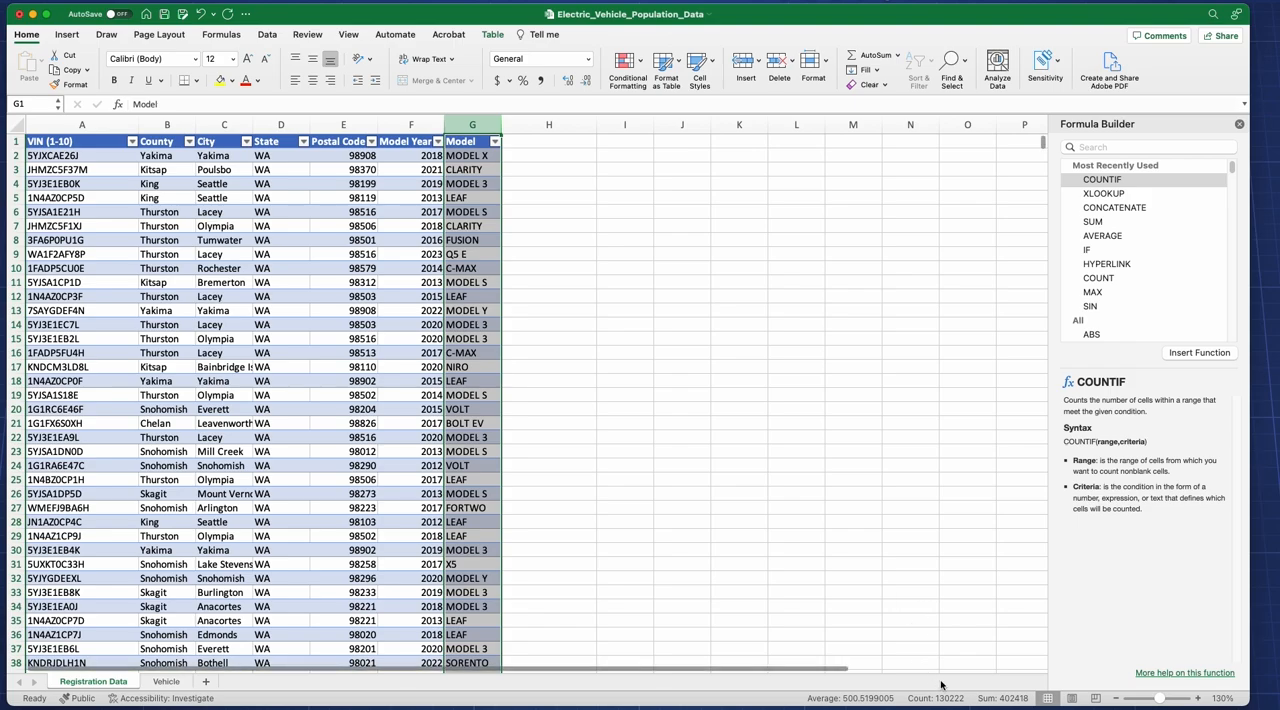
left_click(395, 117)
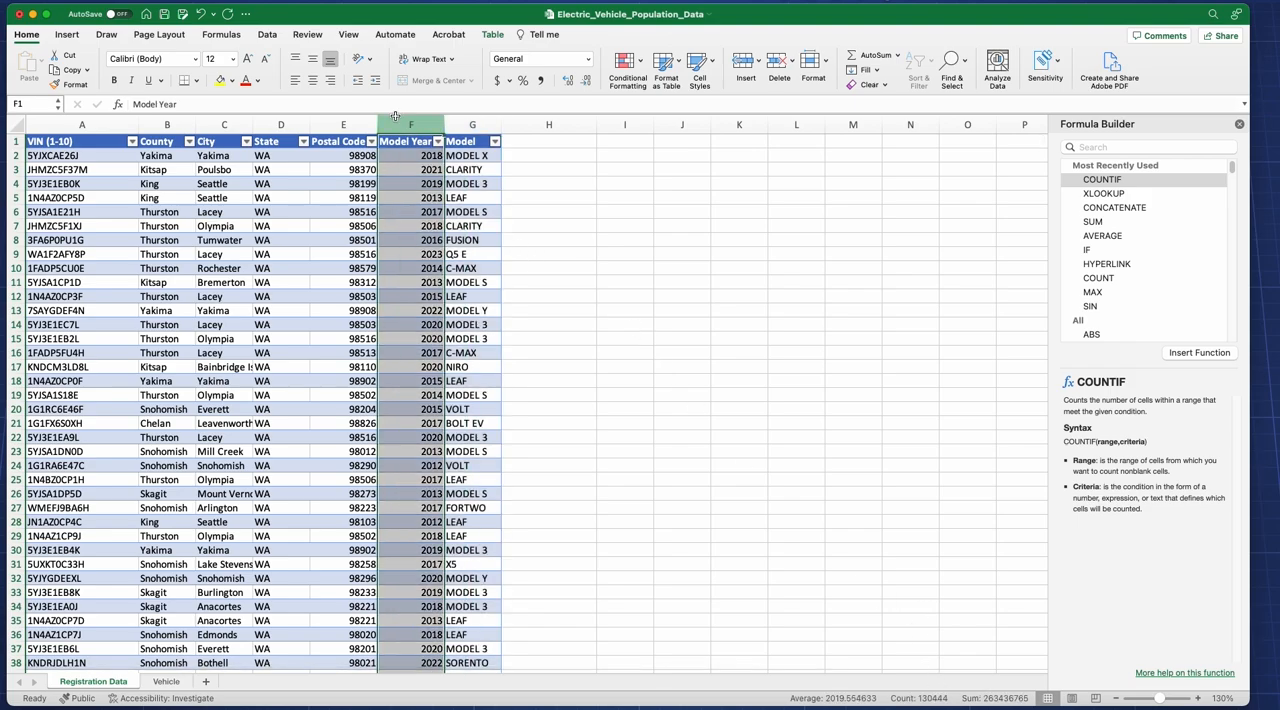
left_click(472, 117)
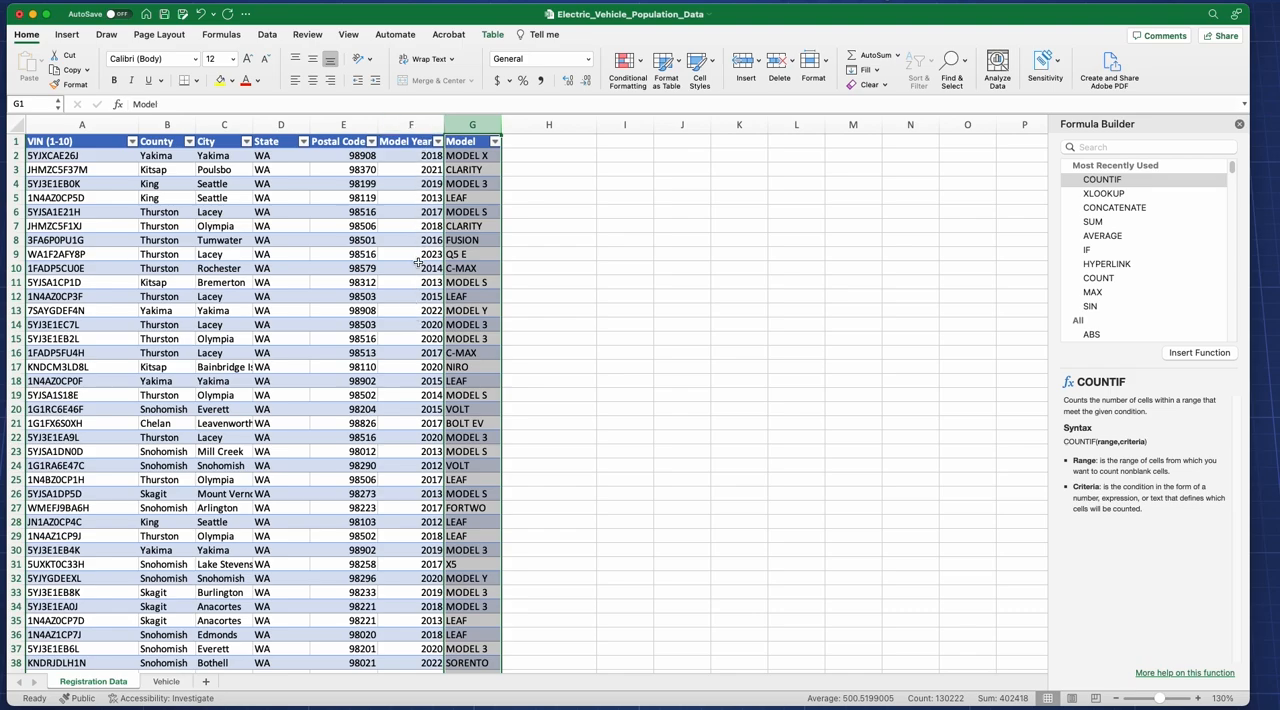
left_click(422, 184)
left_click(409, 166)
left_click(362, 242)
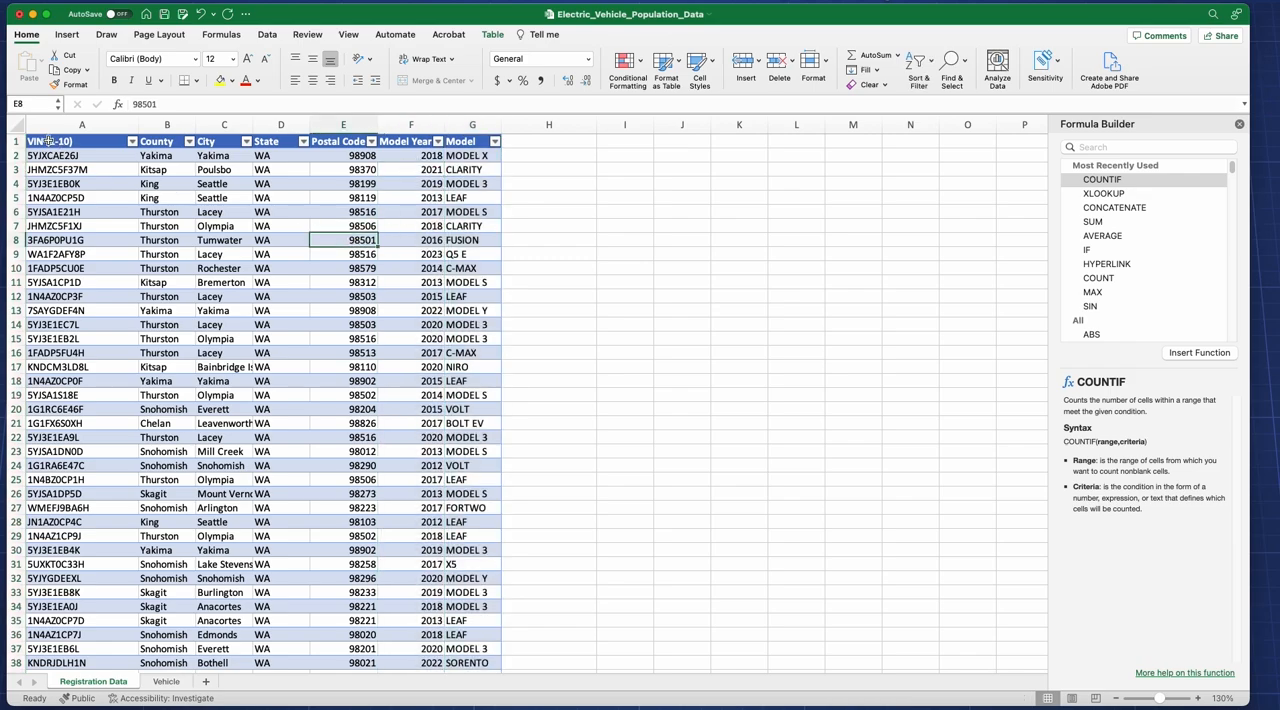
Step: Filter the Model Year column of the registration table to show only 2018
left_click(438, 142)
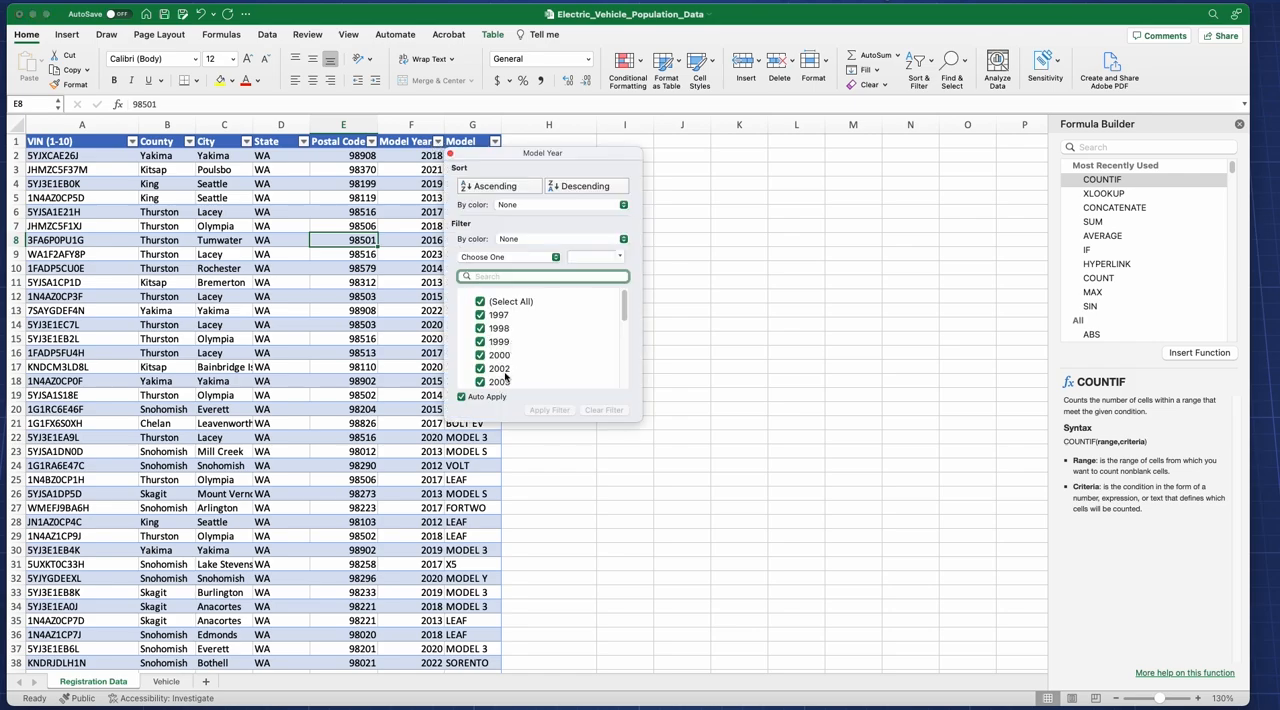
scroll(495, 345, "down", 5)
scroll(491, 330, "up", 5)
left_click(486, 301)
scroll(491, 340, "down", 5)
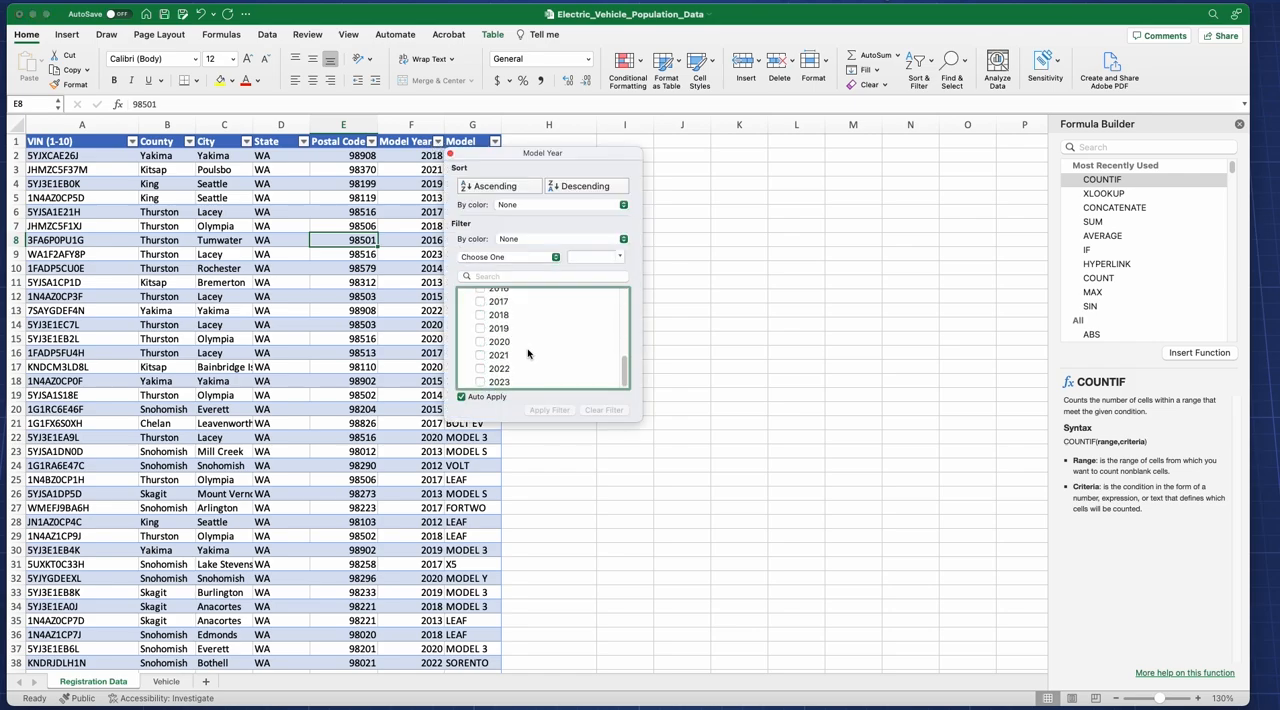
left_click(481, 316)
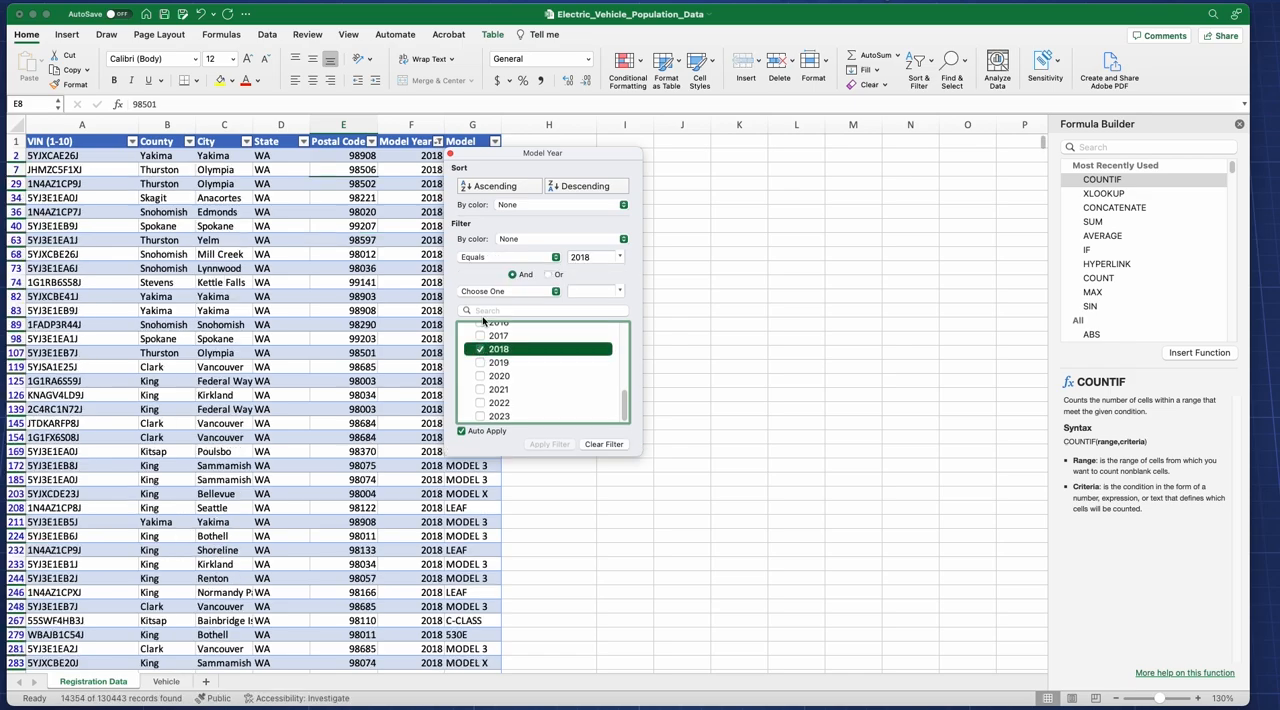
left_click(378, 440)
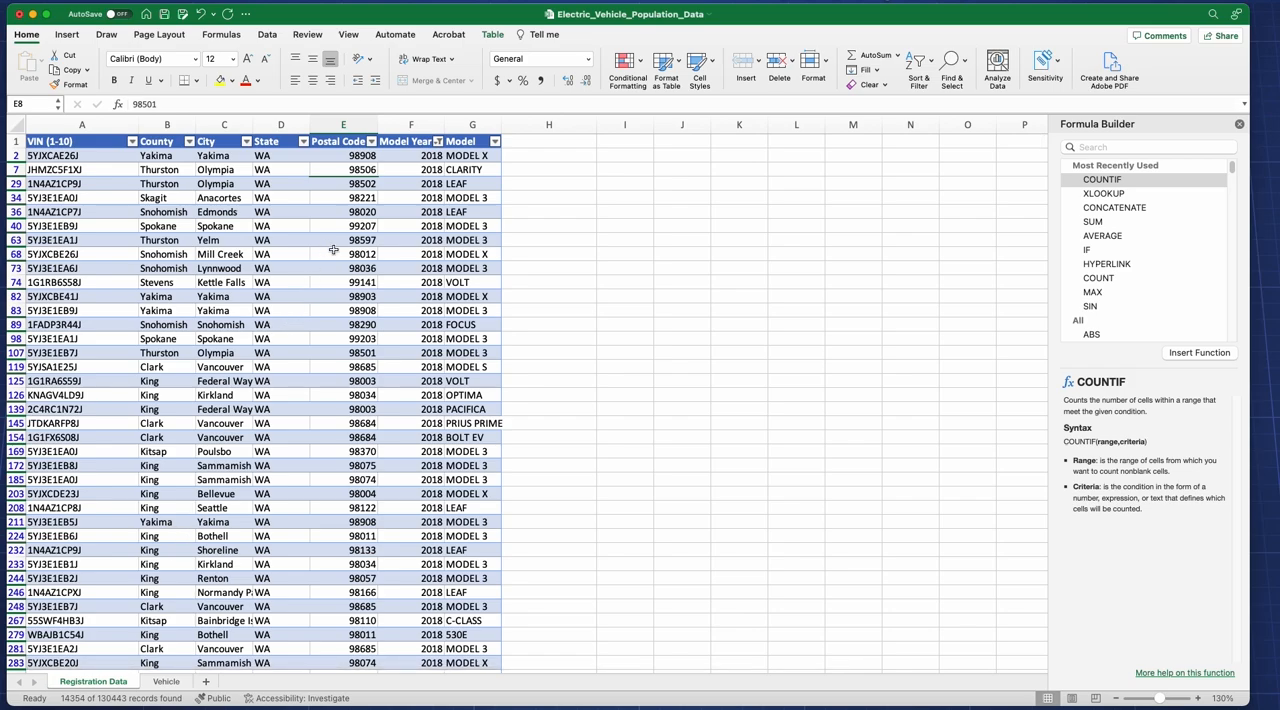
Step: Remove the 2018 filter by selecting all years in the Model Year column again
left_click(438, 143)
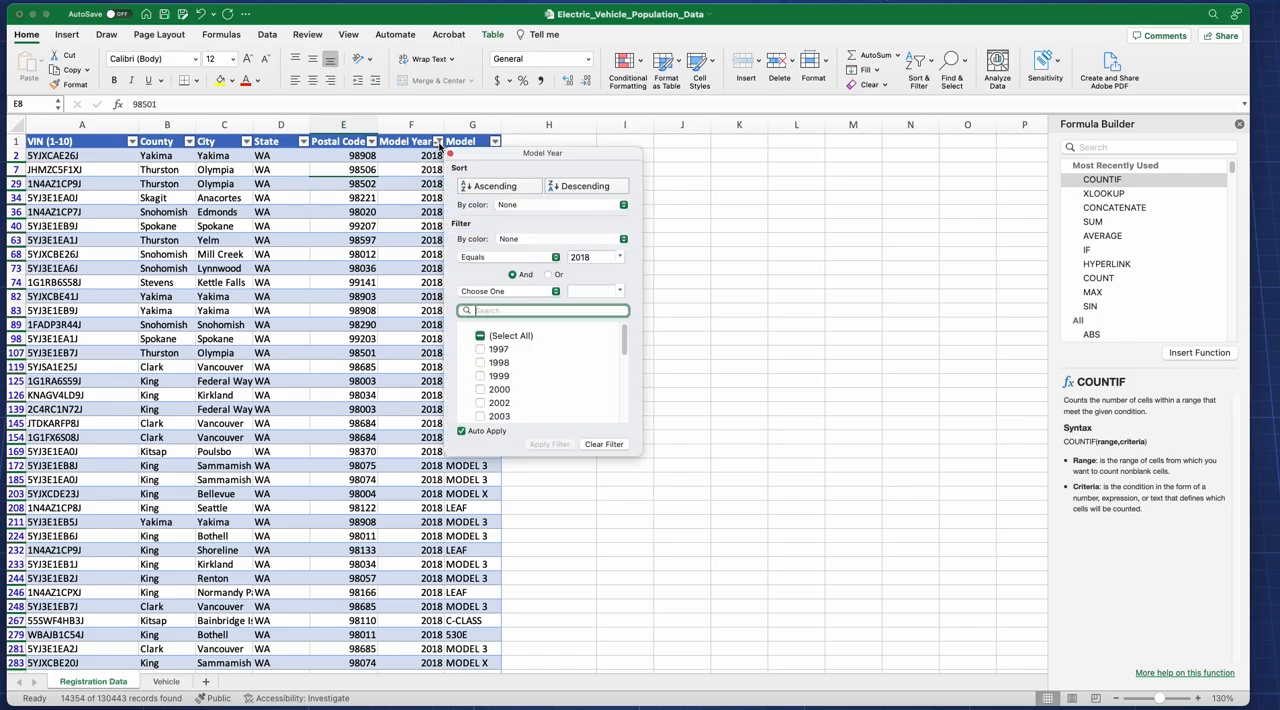
left_click(480, 336)
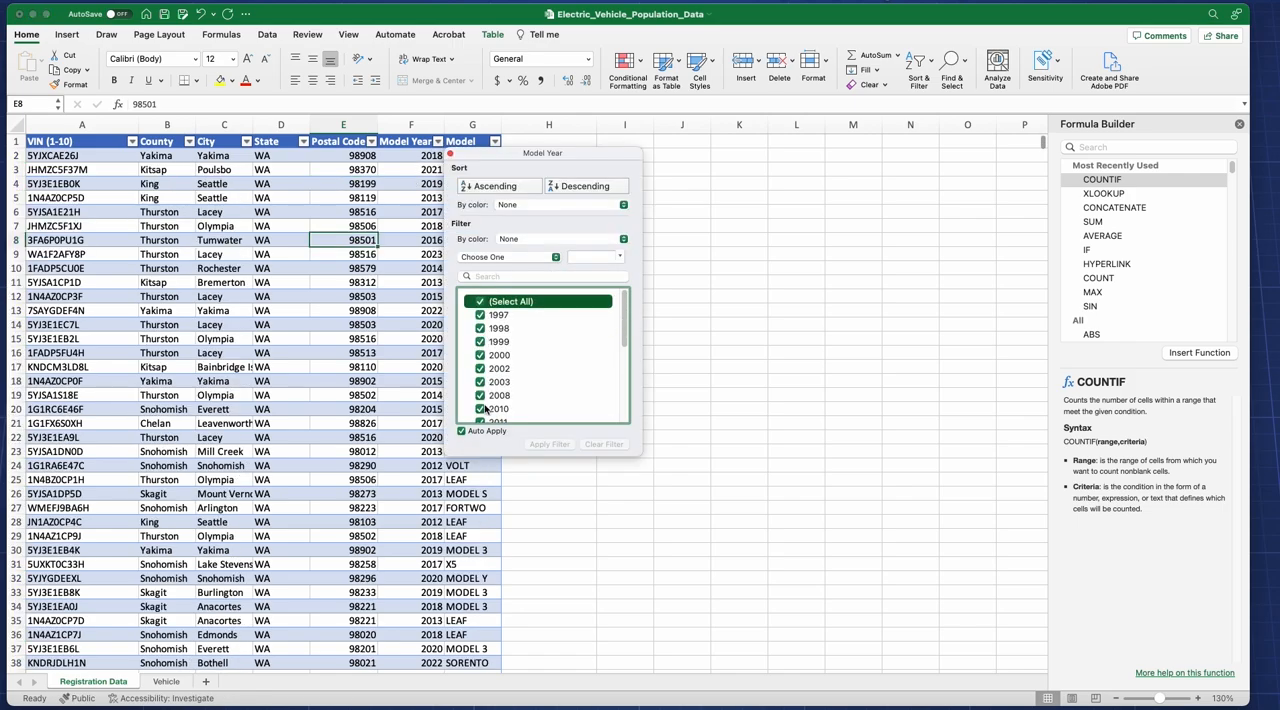
left_click_drag(625, 318, 621, 402)
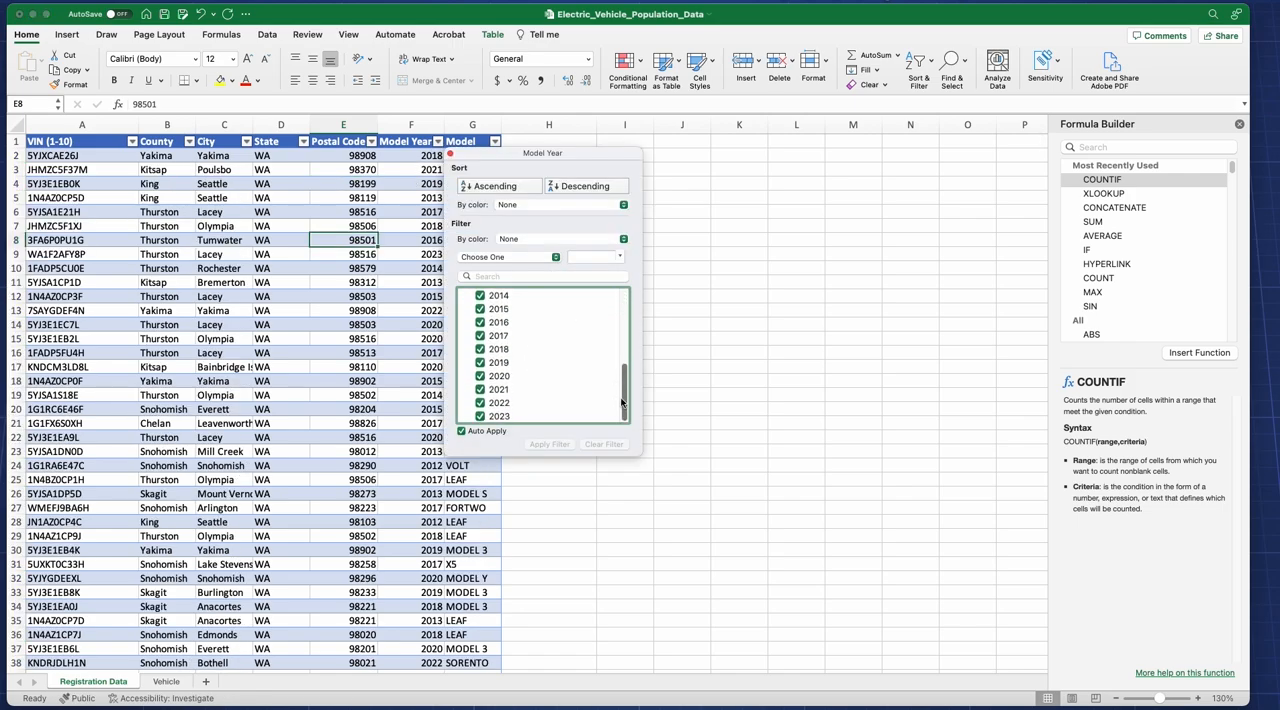
left_click(281, 247)
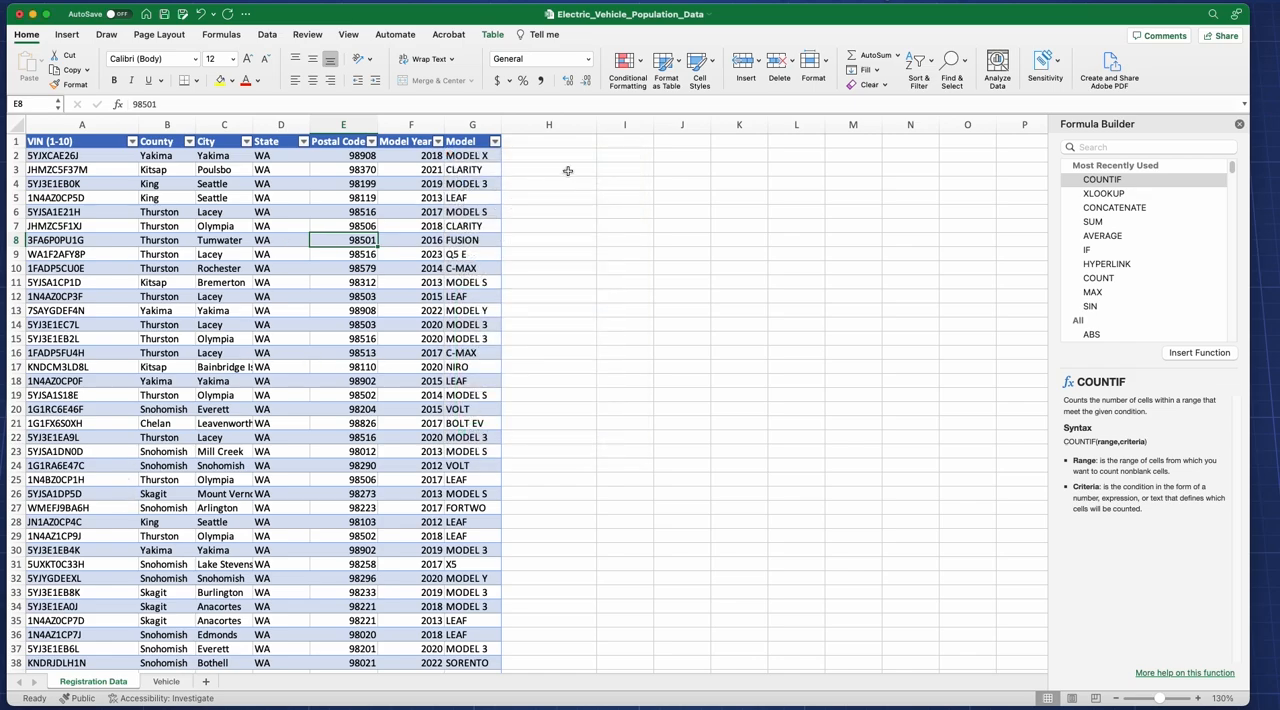
Step: Enter the year 2018 in cell I2 as the criterion value beside the registration table
left_click(630, 155)
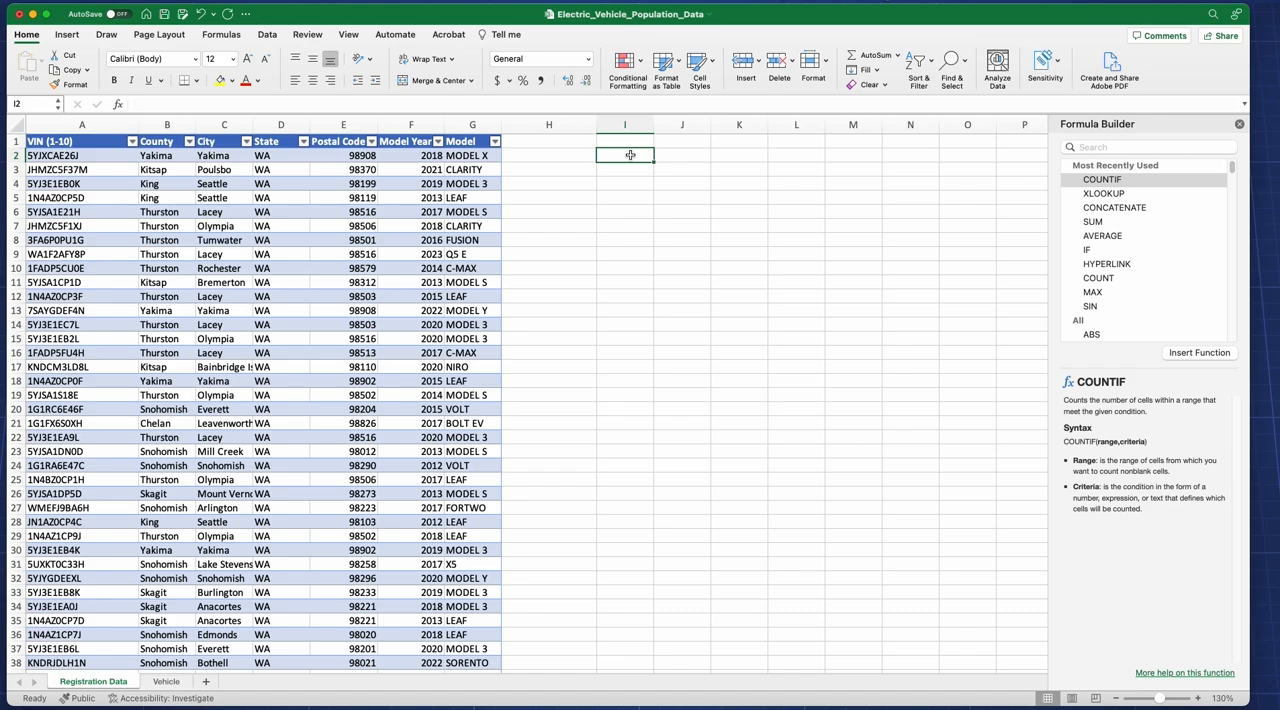
type("2018")
left_click(686, 195)
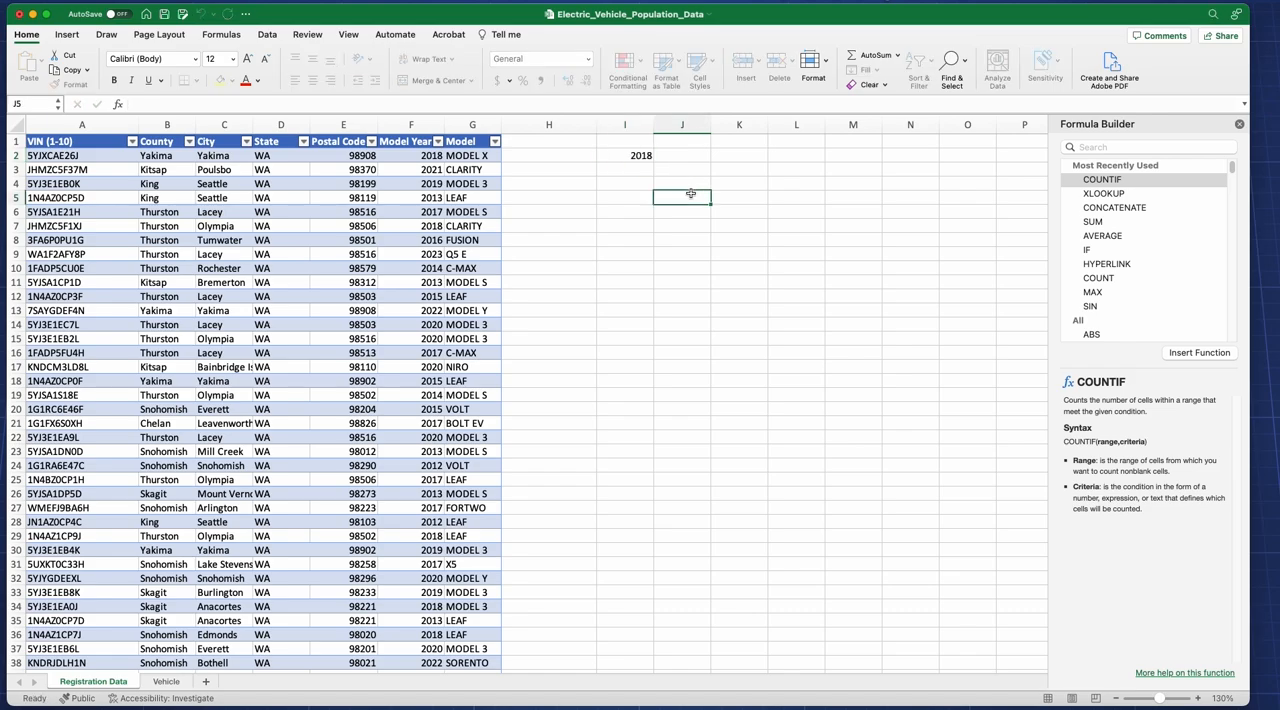
Step: Insert a COUNTIF function in cell J2 with the Model Year column F:F as range and I2 as criteria
left_click(683, 157)
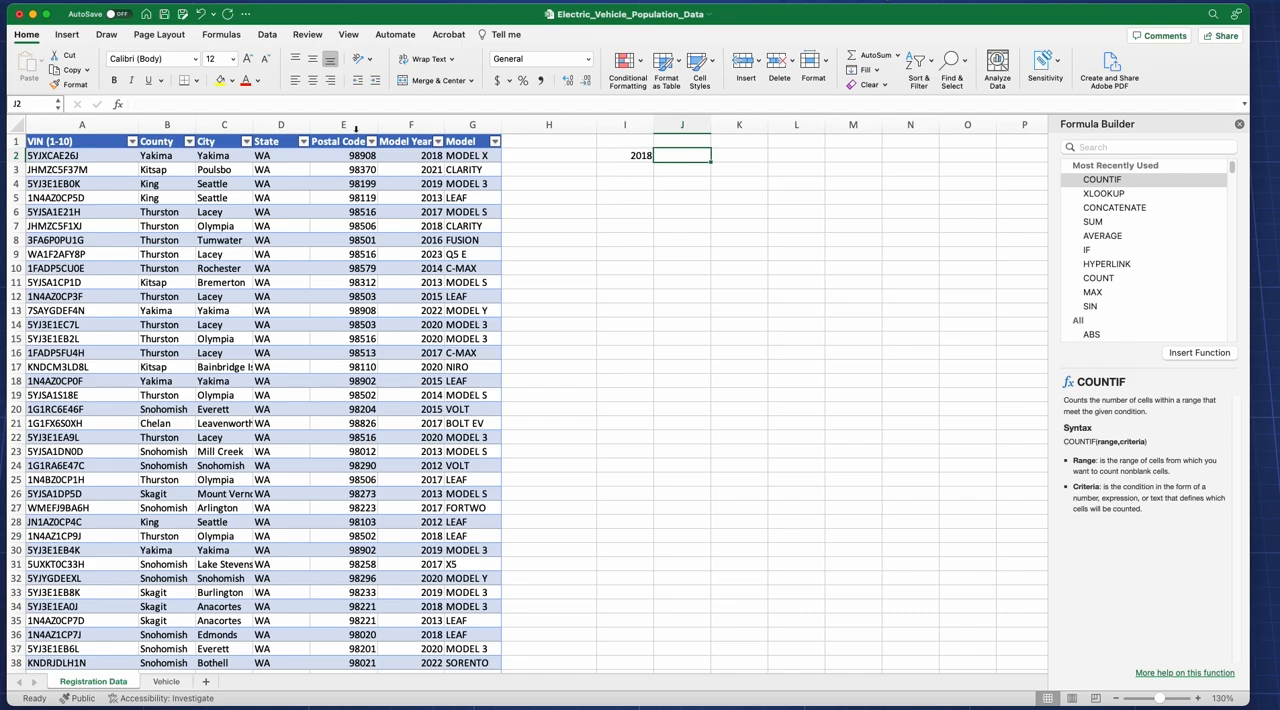
left_click(119, 105)
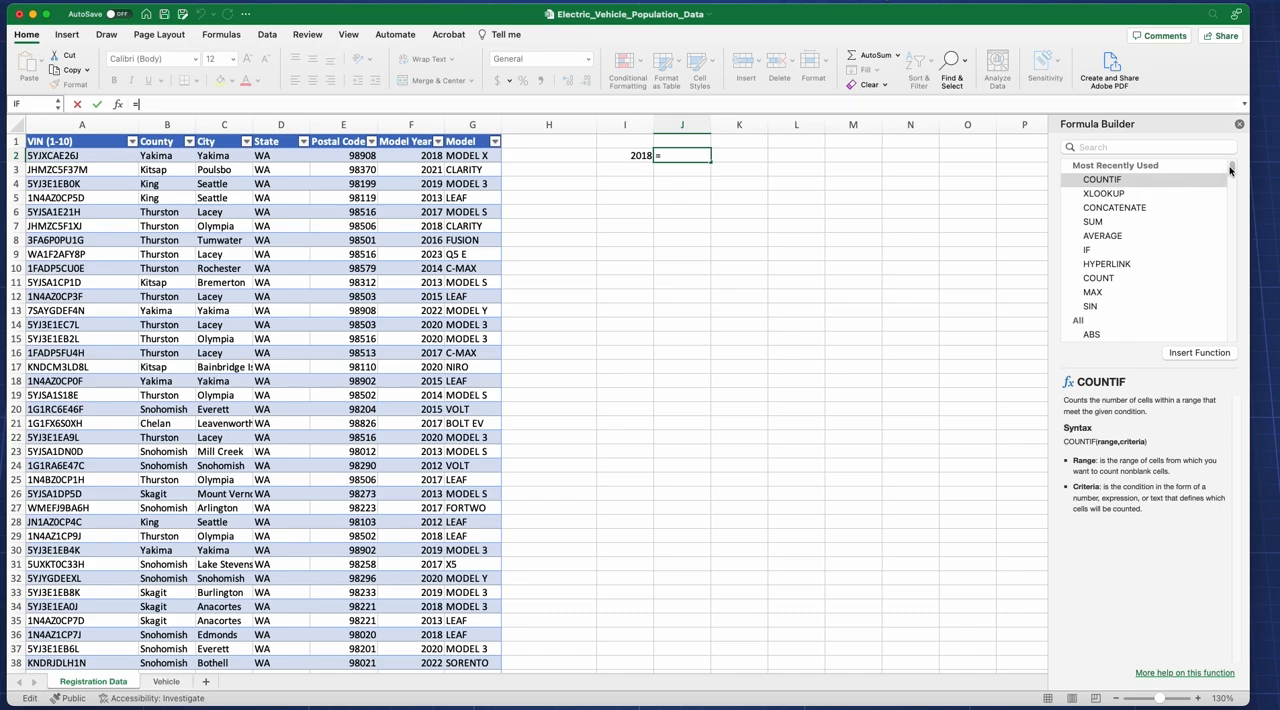
mouse_move(1233, 169)
left_mouse_down()
mouse_move(1234, 321)
mouse_move(1250, 166)
left_mouse_up()
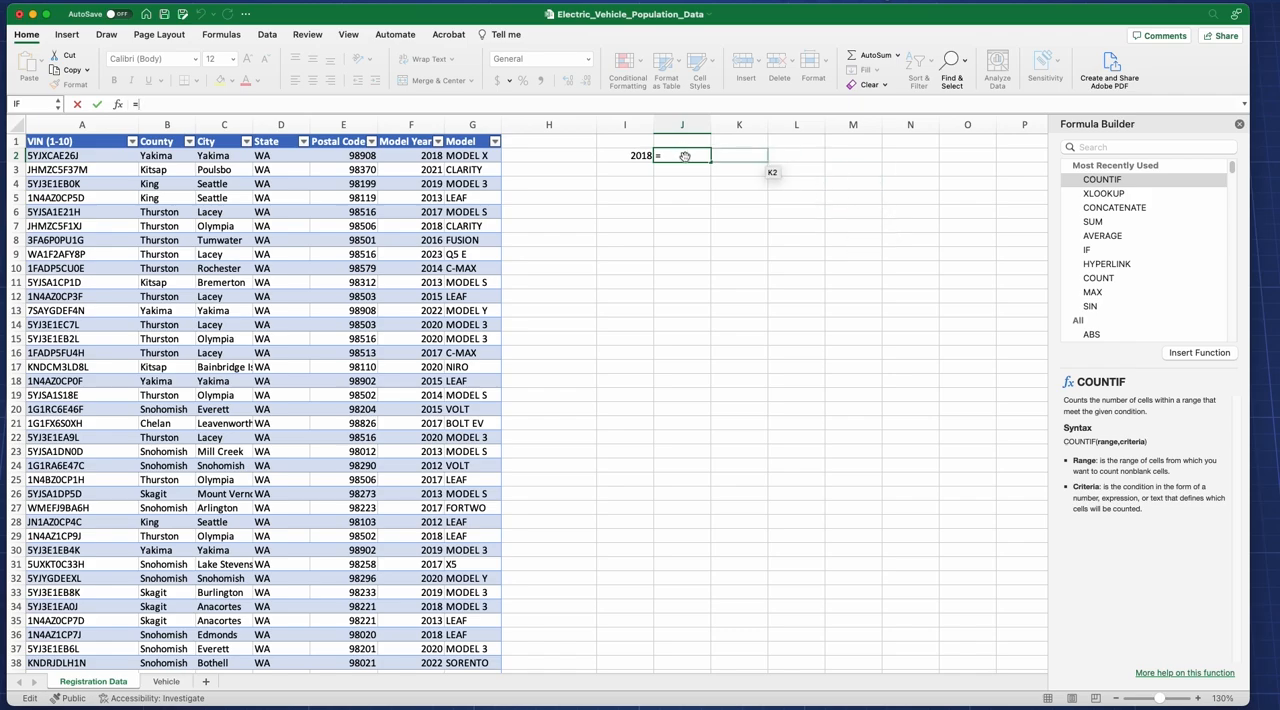
left_click(1116, 182)
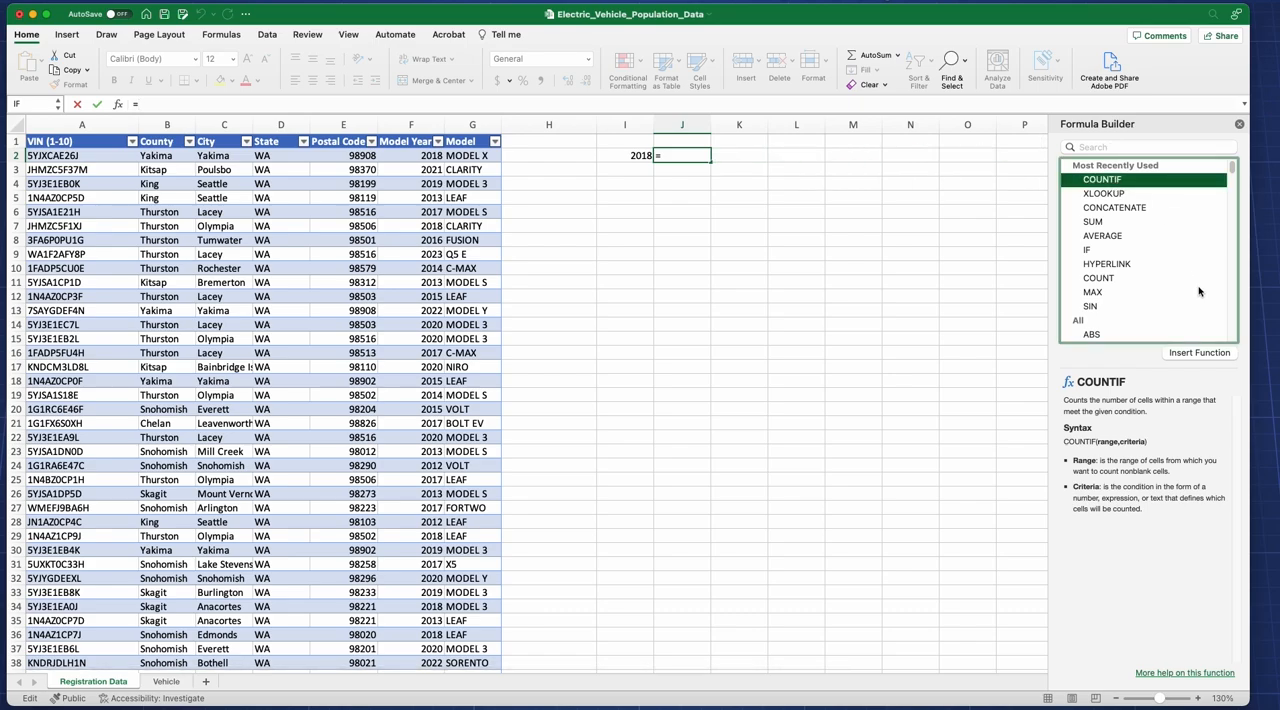
left_click(1200, 353)
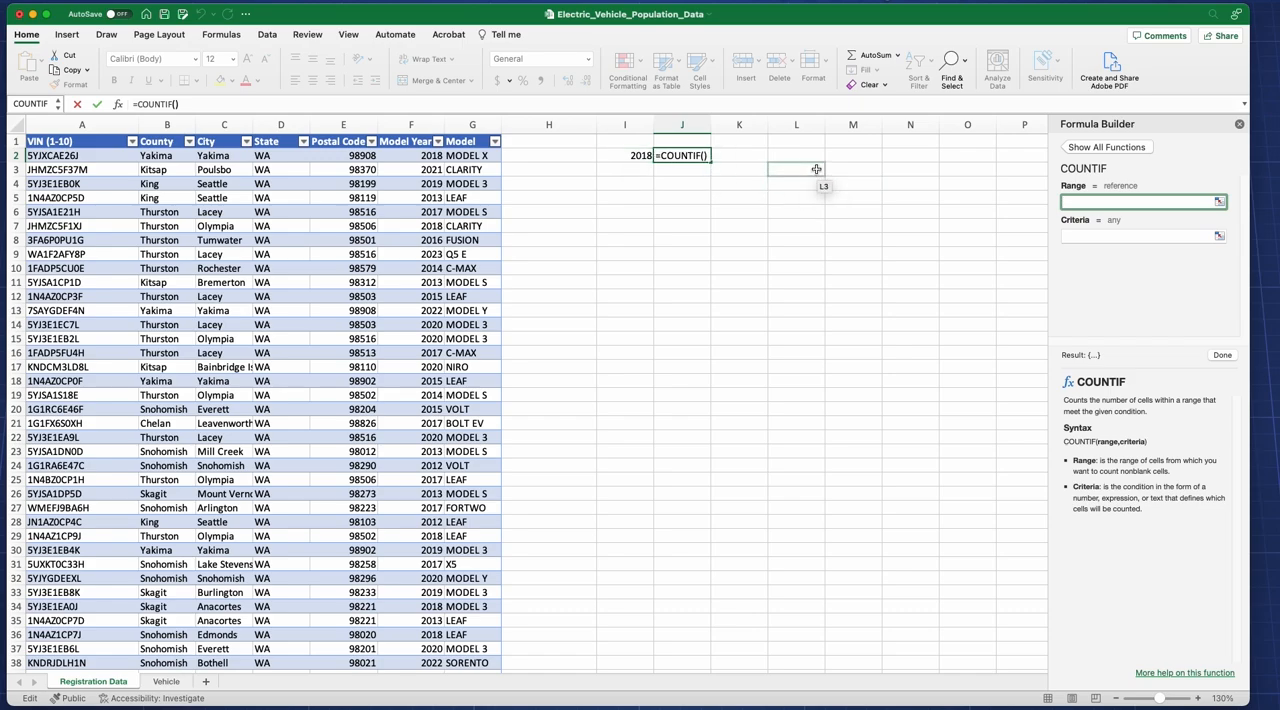
left_click(412, 122)
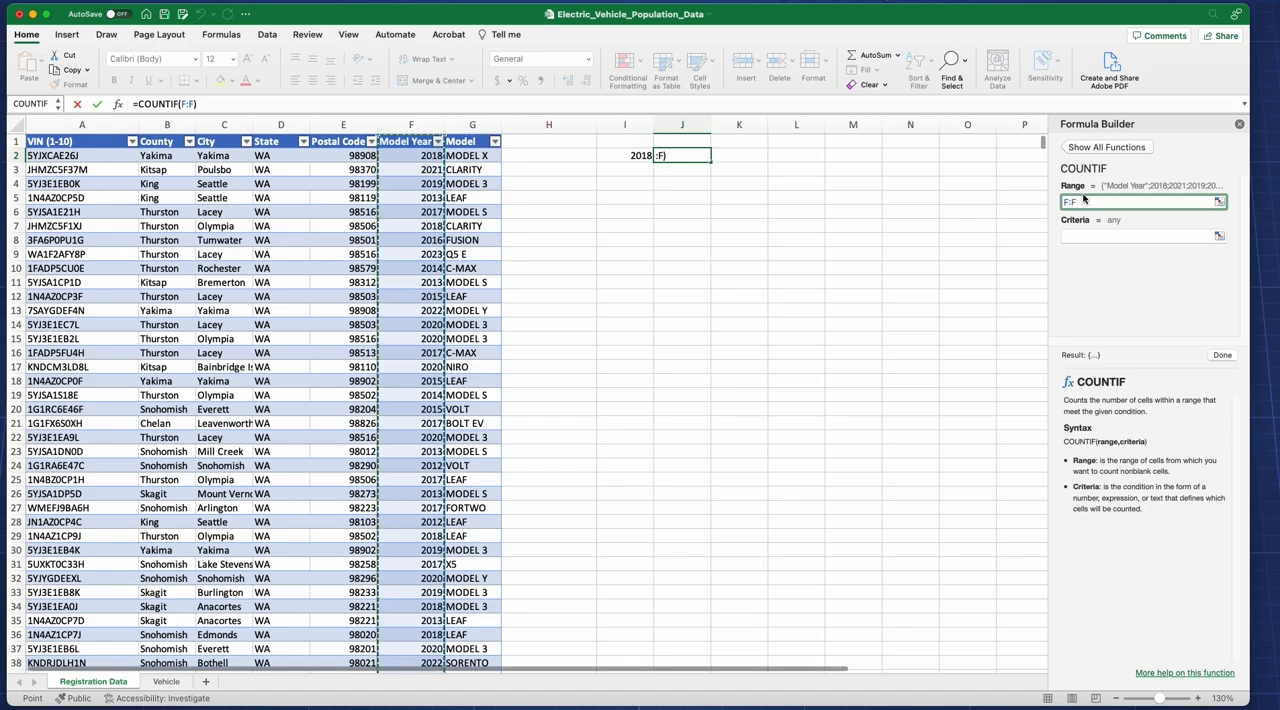
left_click(1080, 237)
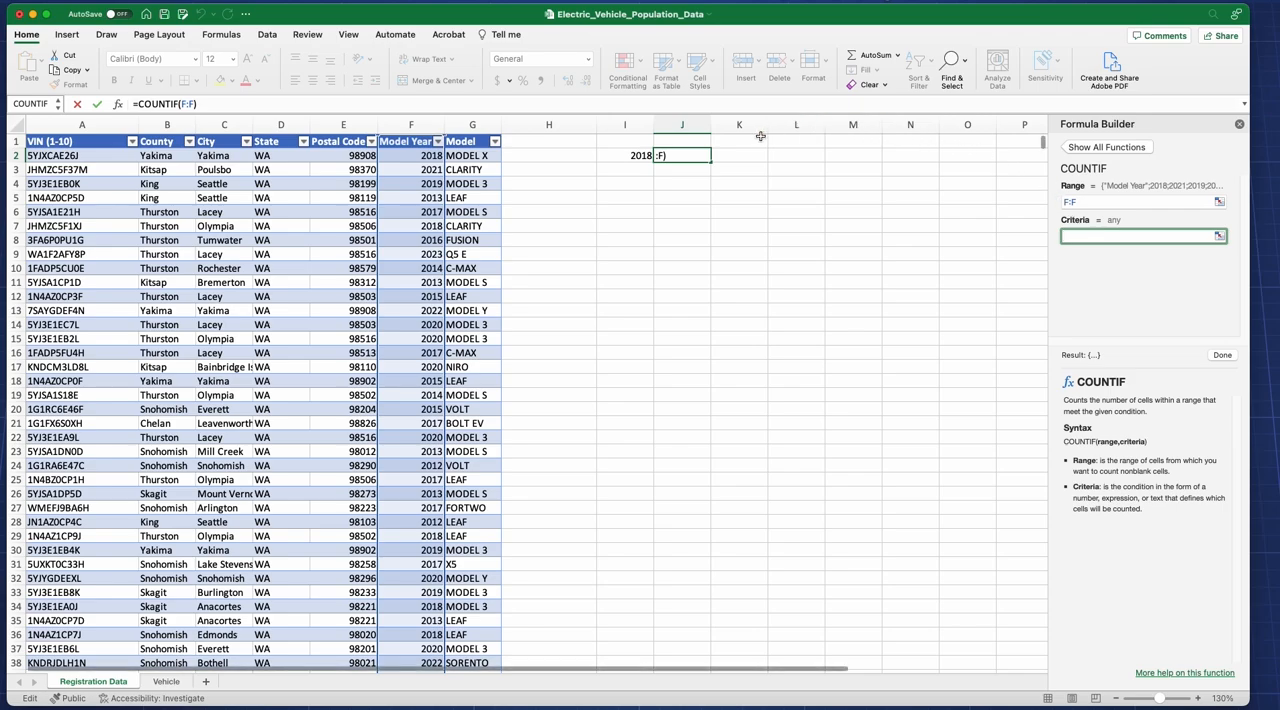
left_click(645, 155)
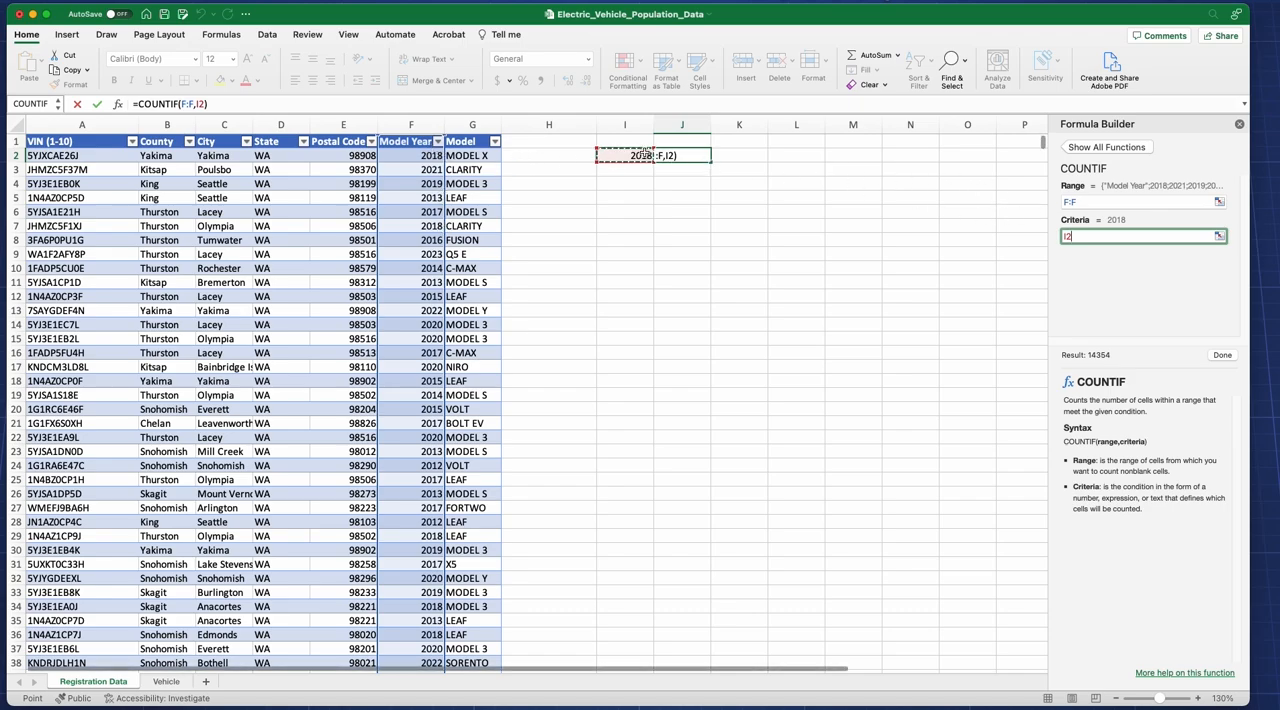
left_click(1219, 356)
Step: Enter the year 2019 in cell I3, directly below the 2018 criterion
left_click(636, 155)
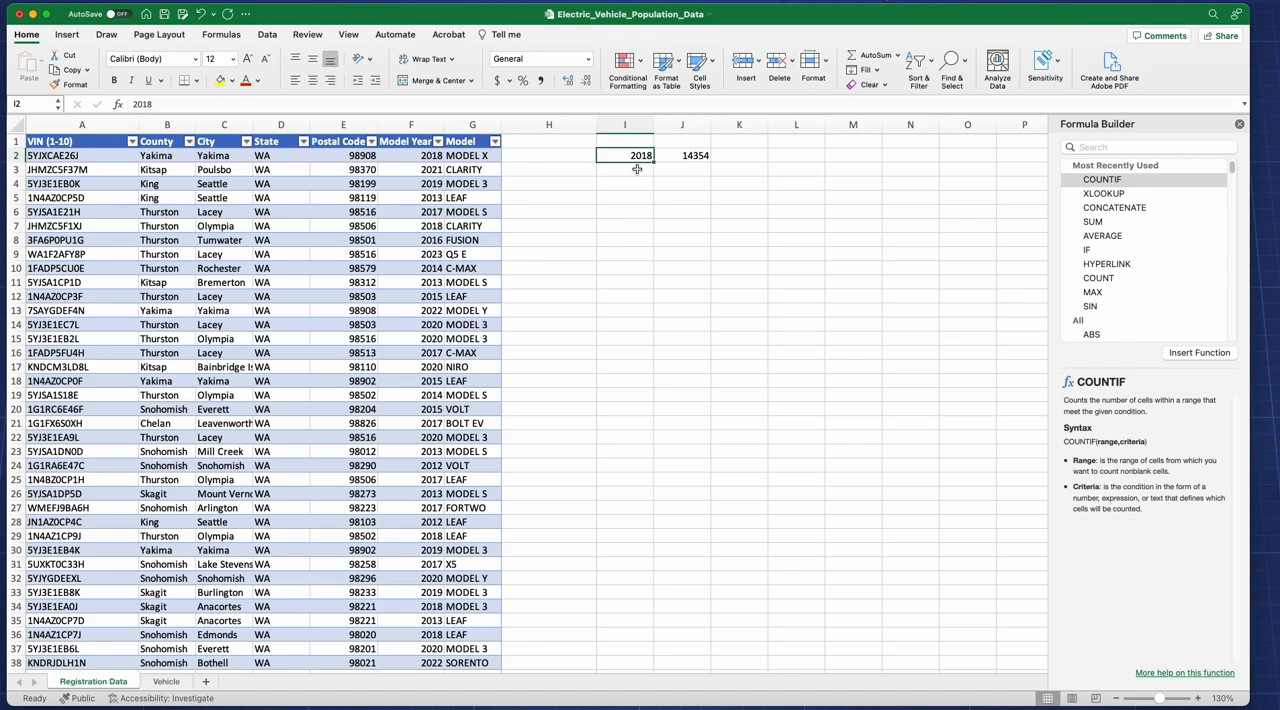
left_click(637, 169)
type("2019")
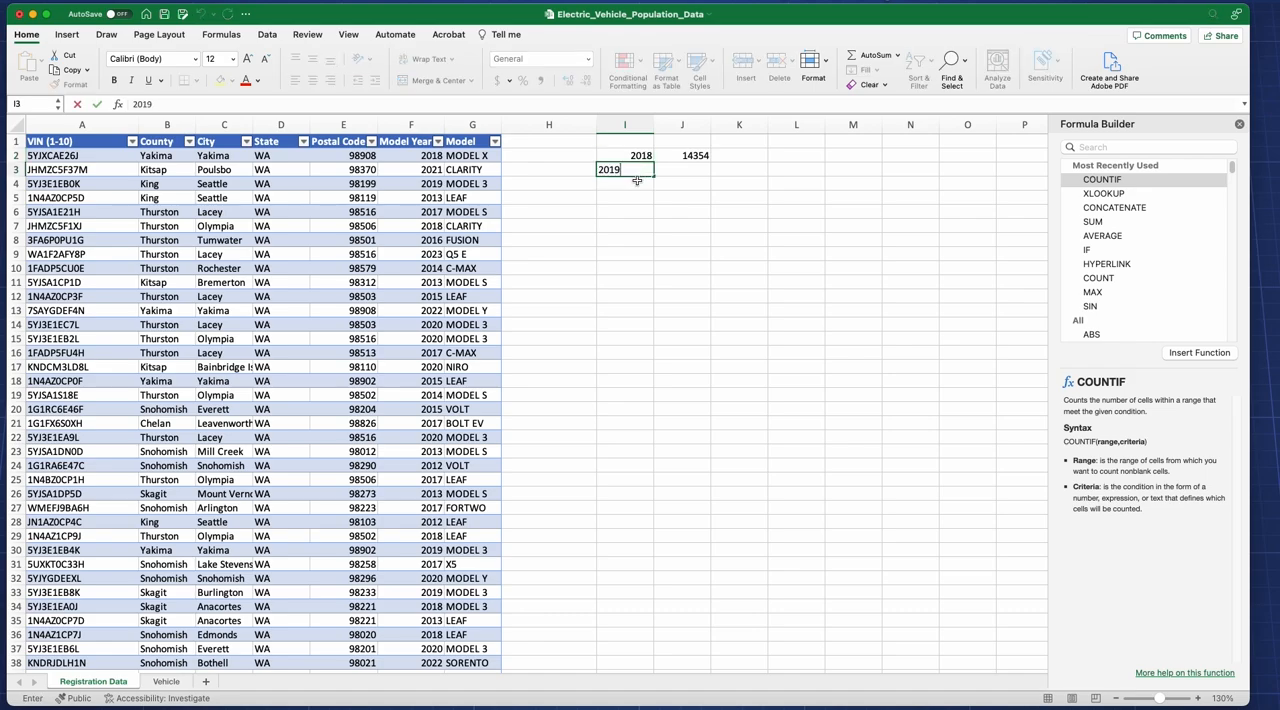
key("Return")
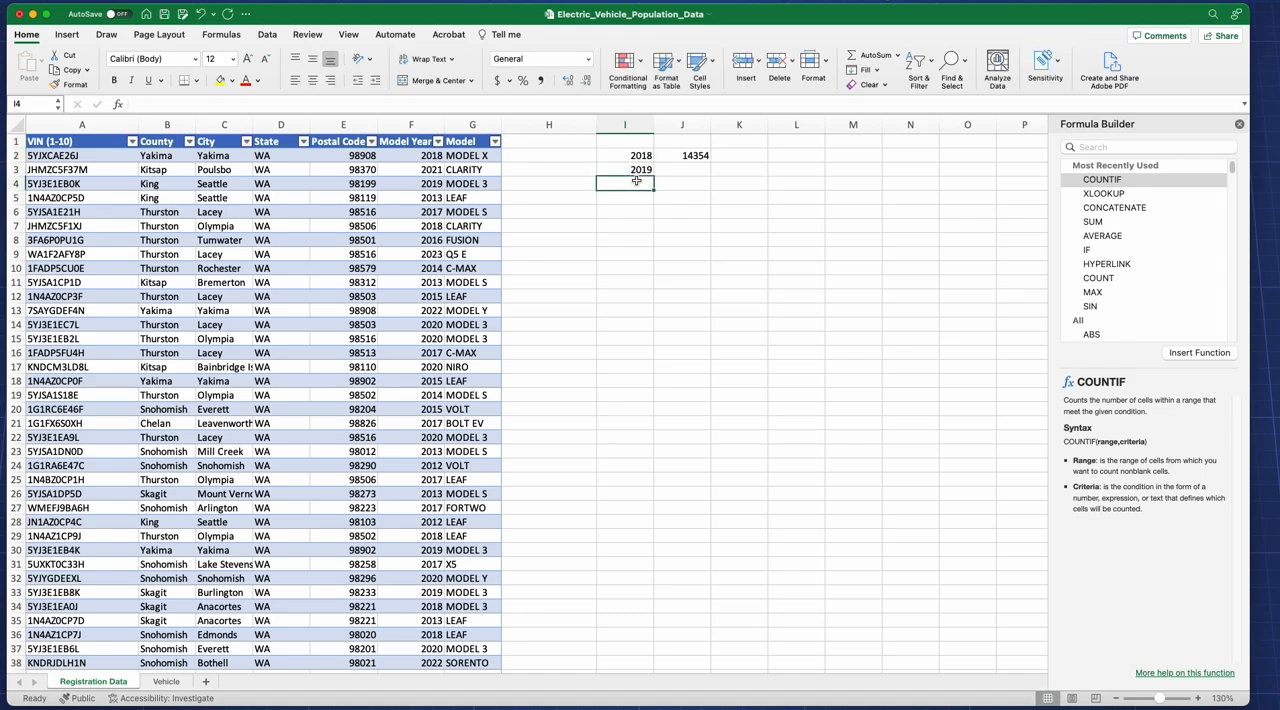
Step: Enter the years 2020 and 2021 in cells I4 and I5, below the 2019 criterion
type("2020")
left_click(637, 197)
type("2021")
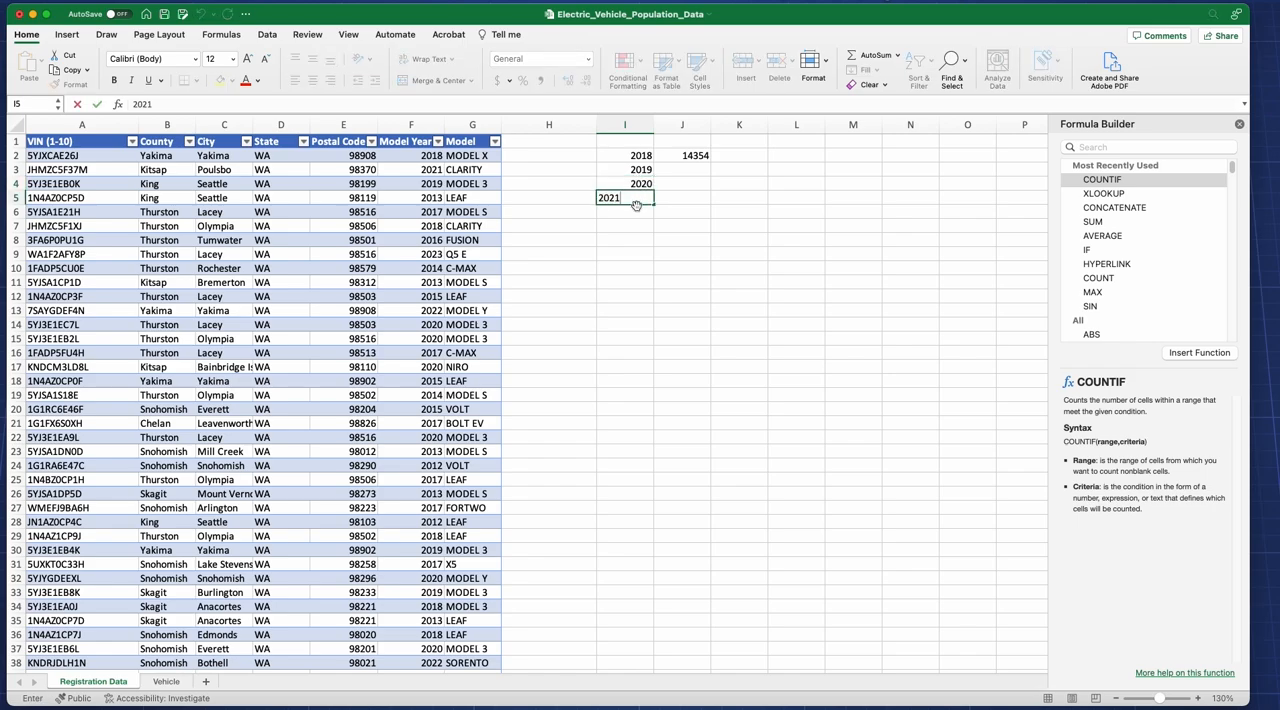
Step: Enter the year 2022 in cell I6 as the last criterion value, correcting the mistyped year
left_click(638, 211)
type("2020")
left_click(737, 218)
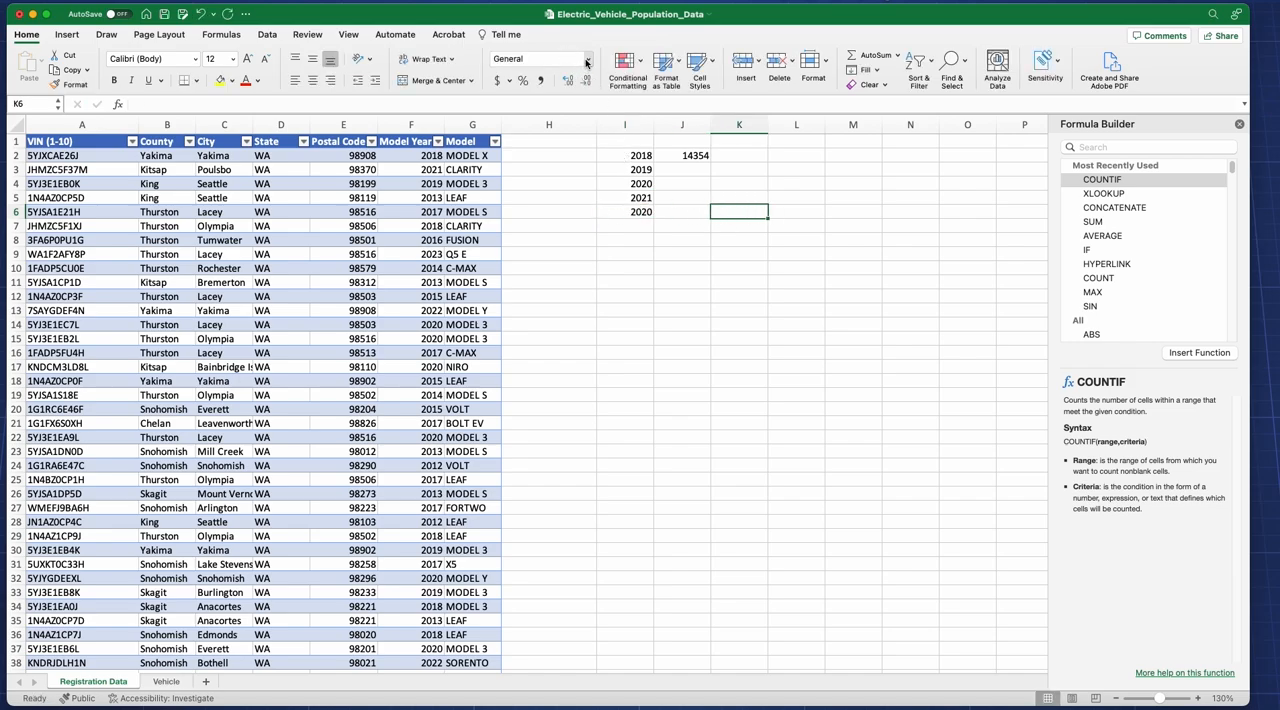
left_click(588, 62)
left_click(588, 62)
left_click(650, 157)
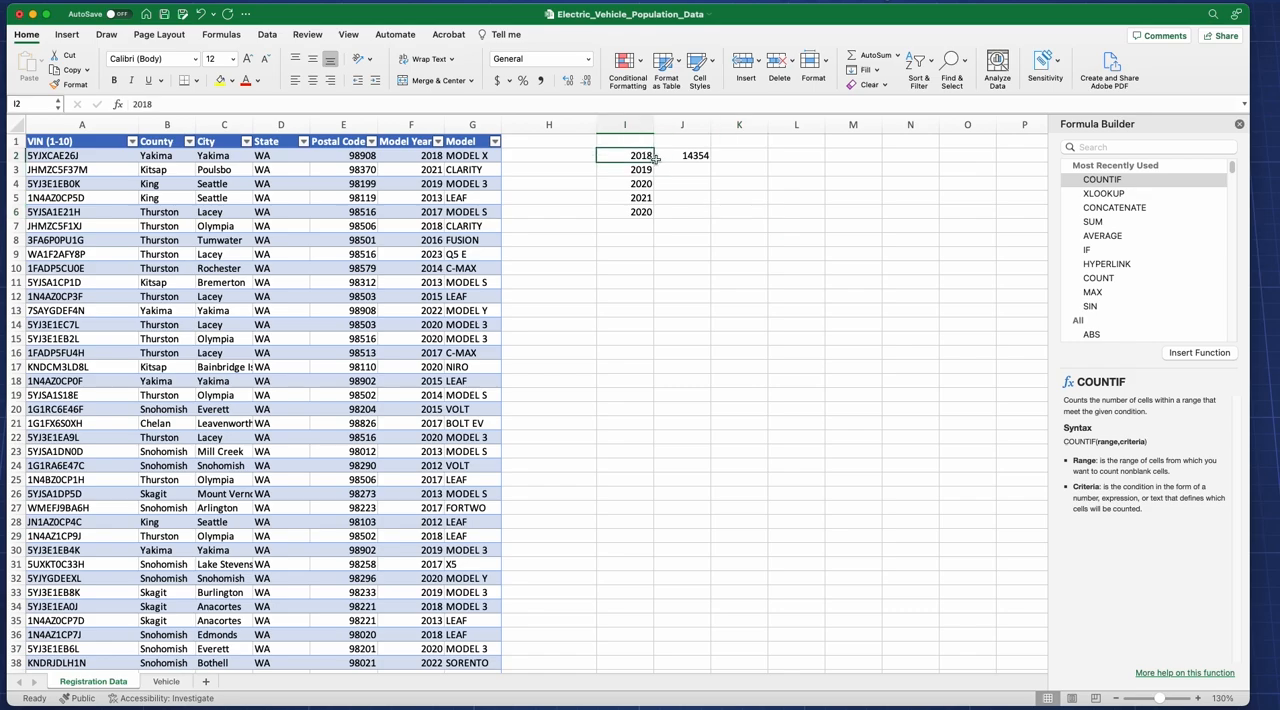
left_click(648, 215)
double_click(648, 215)
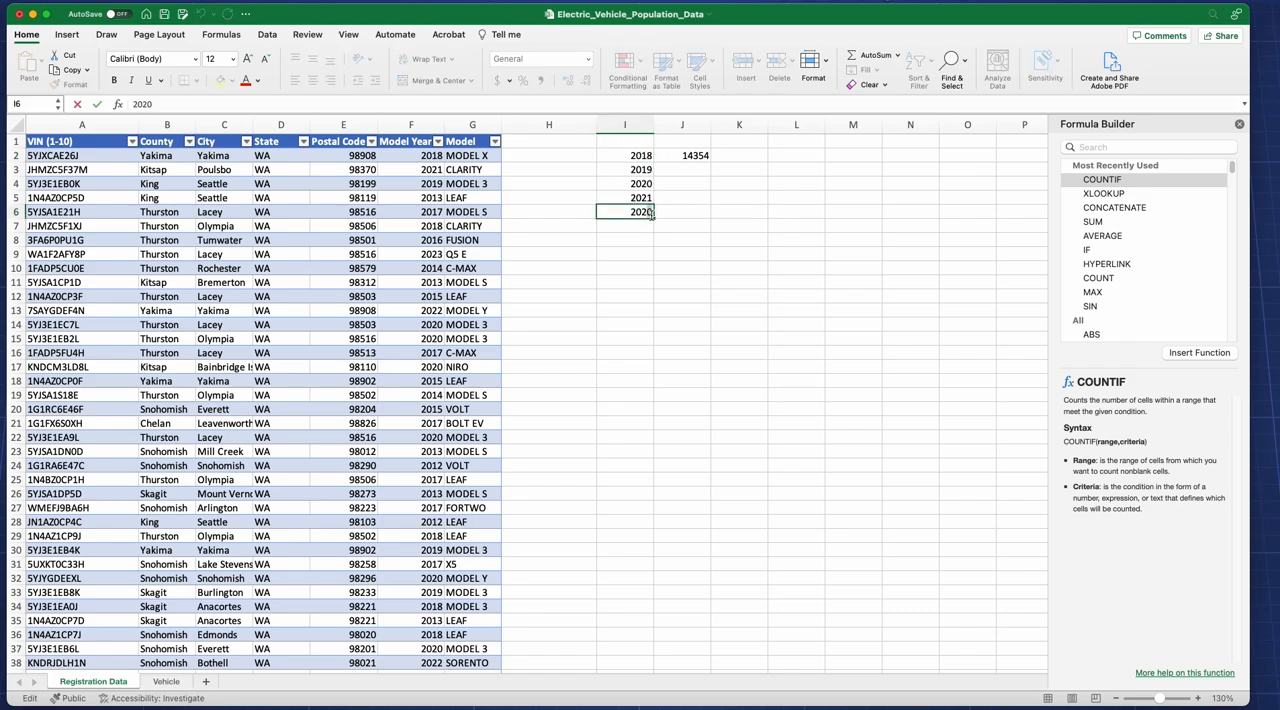
left_click(646, 199)
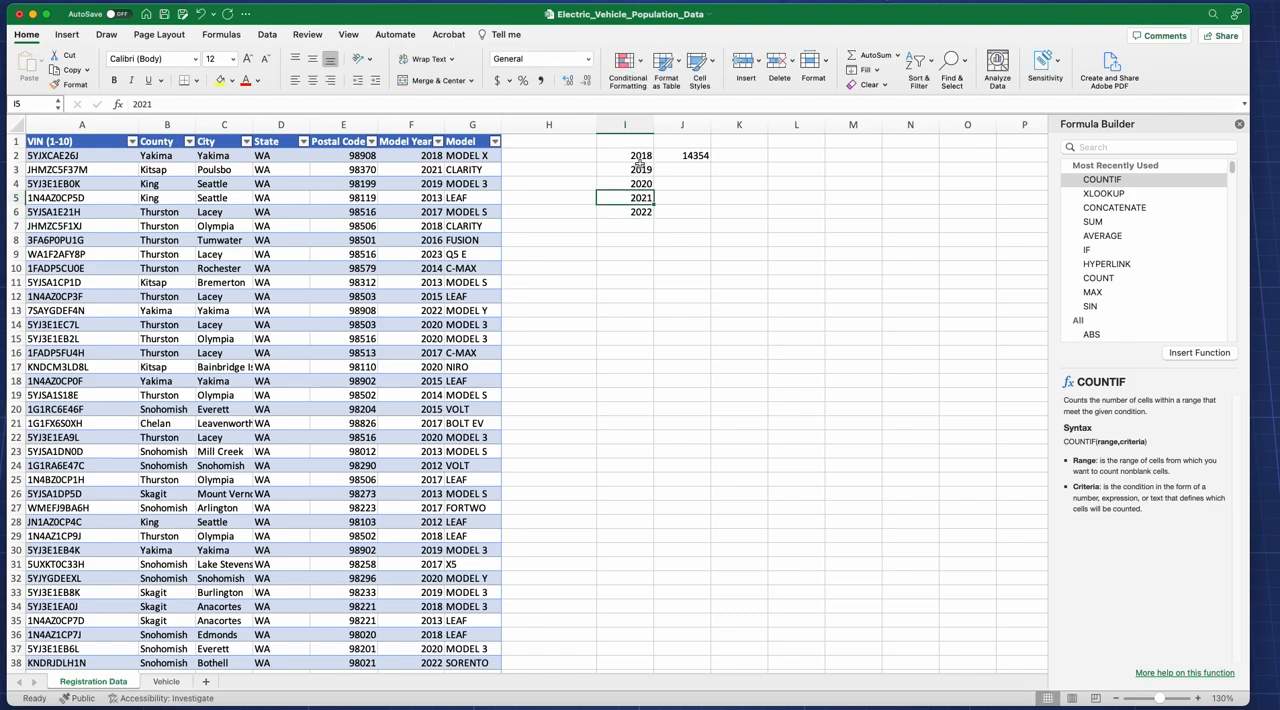
Step: Fill the COUNTIF formula from J2 down to J6 and check the copied formula for 2019
left_click(643, 169)
left_click(643, 157)
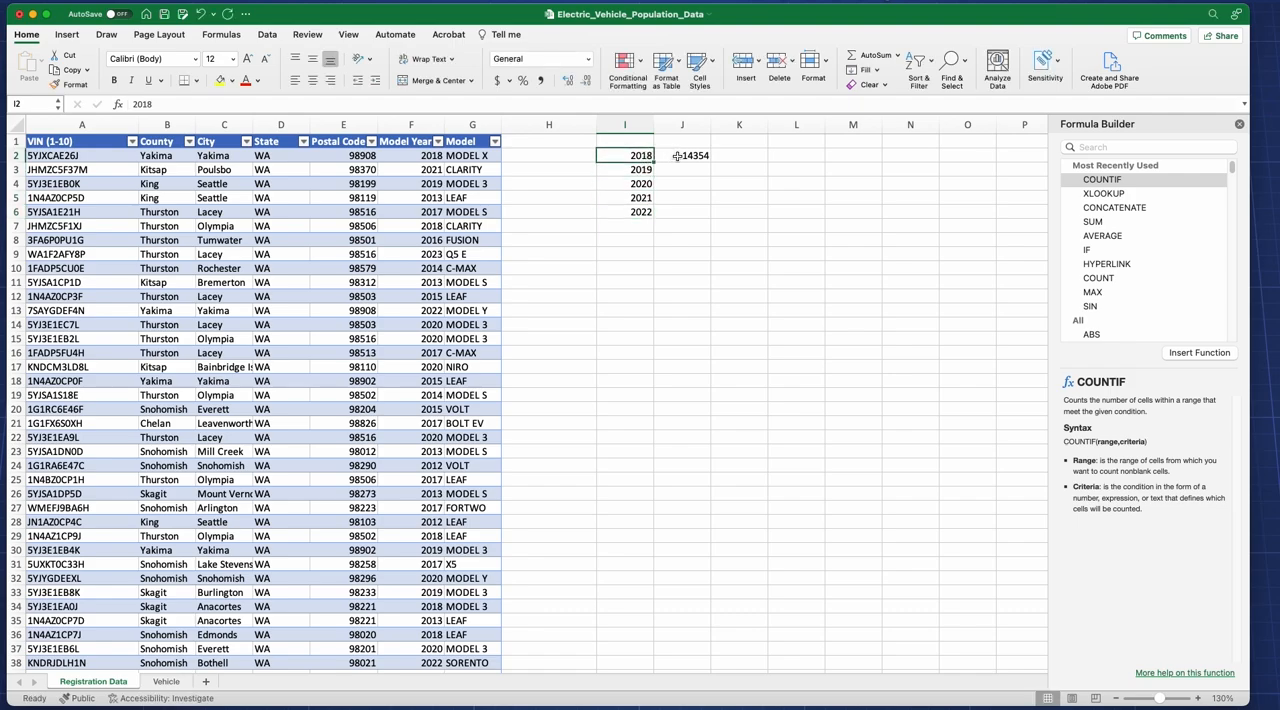
left_click(680, 158)
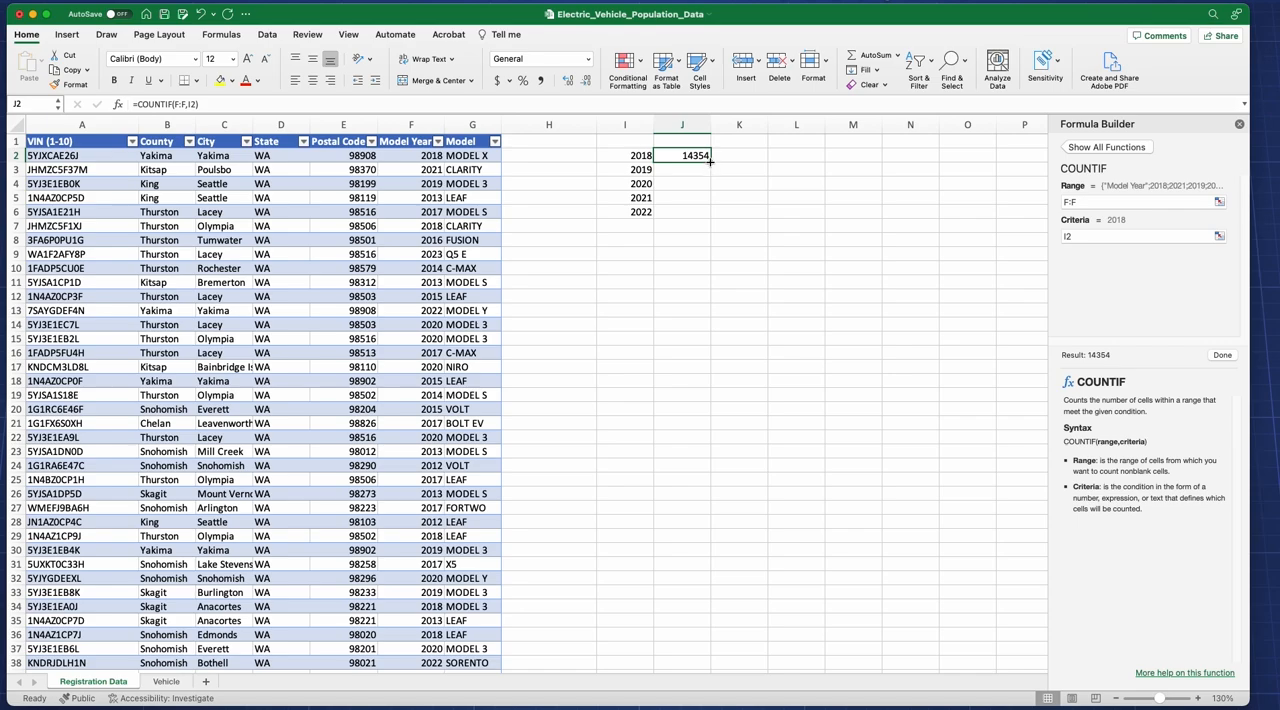
left_click_drag(710, 162, 706, 213)
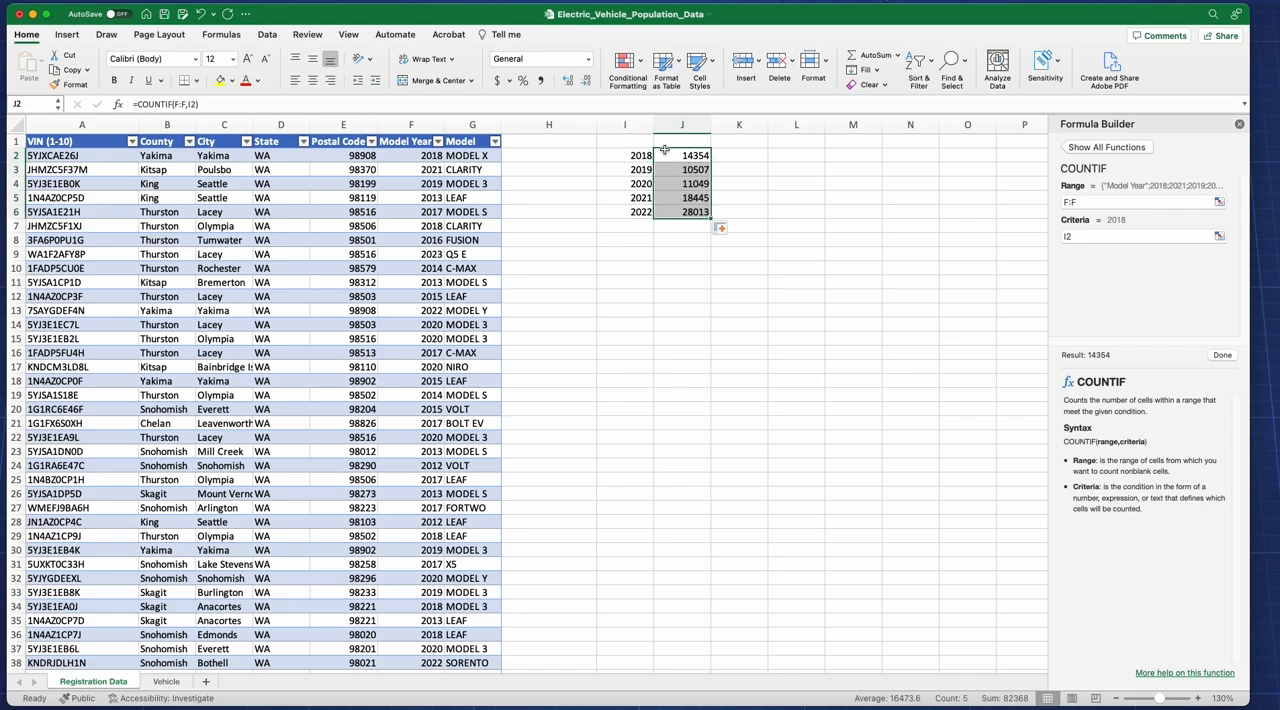
left_click(640, 170)
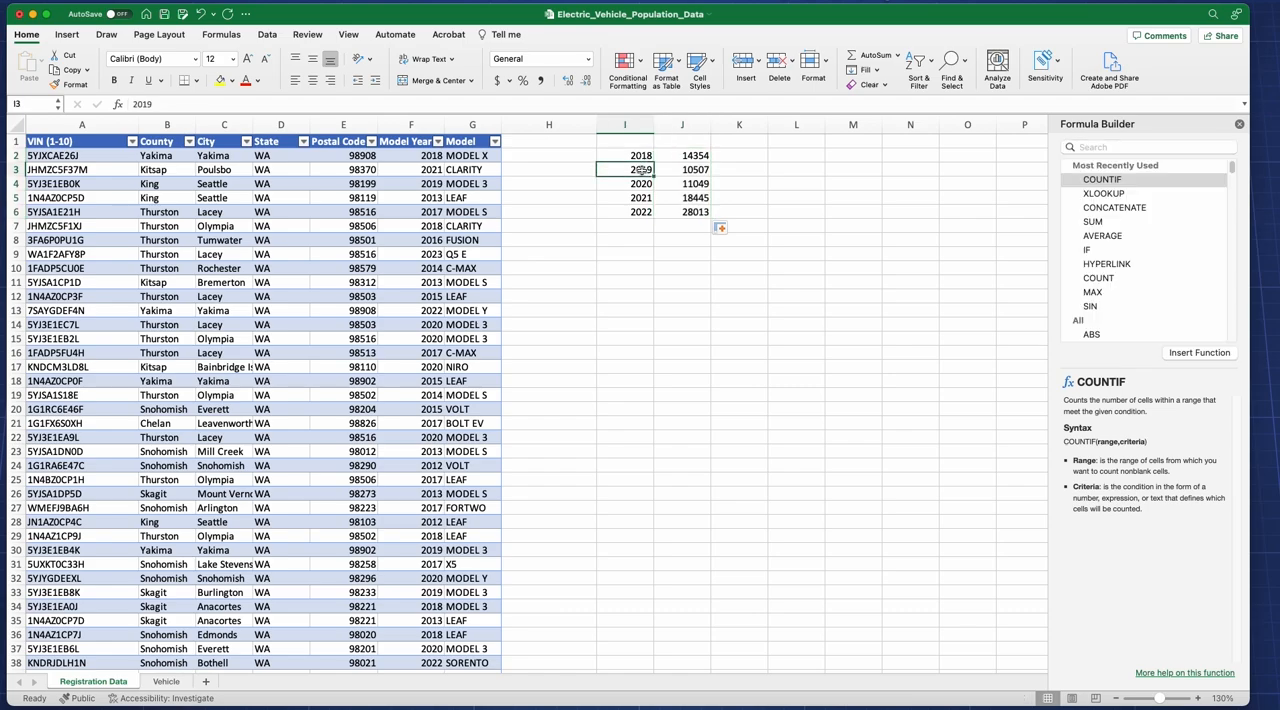
left_click(674, 170)
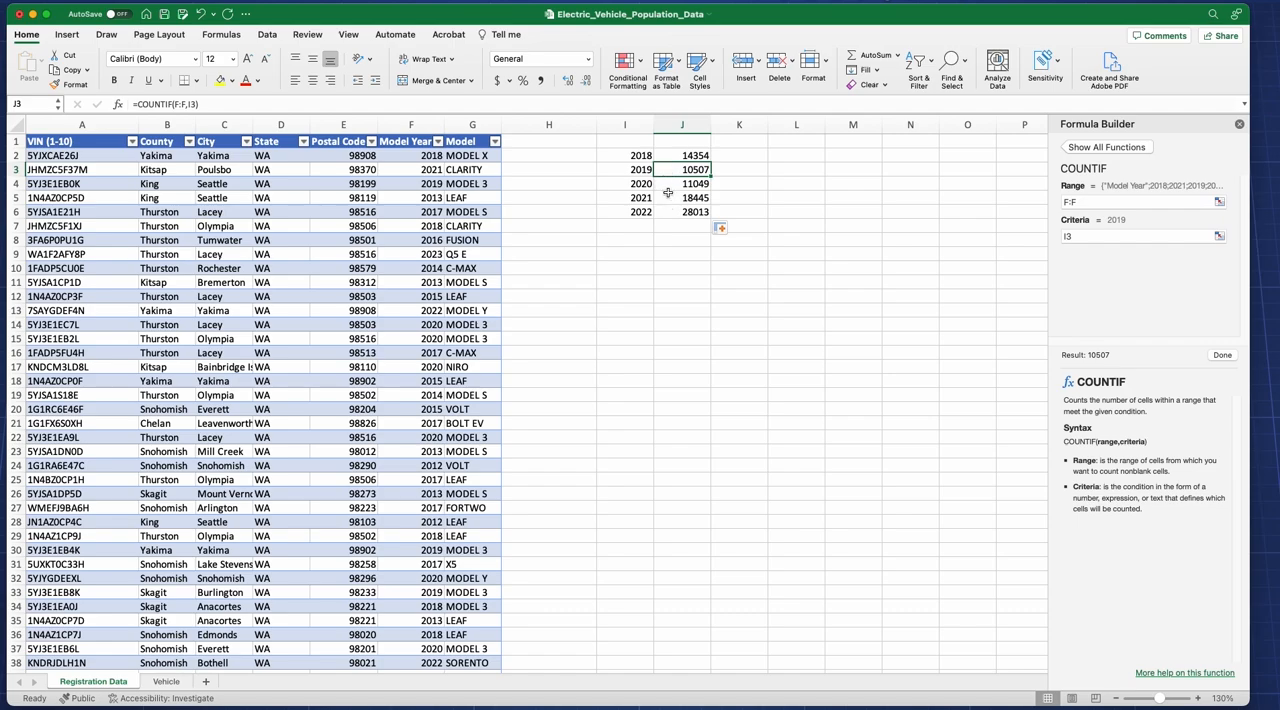
left_click(646, 157)
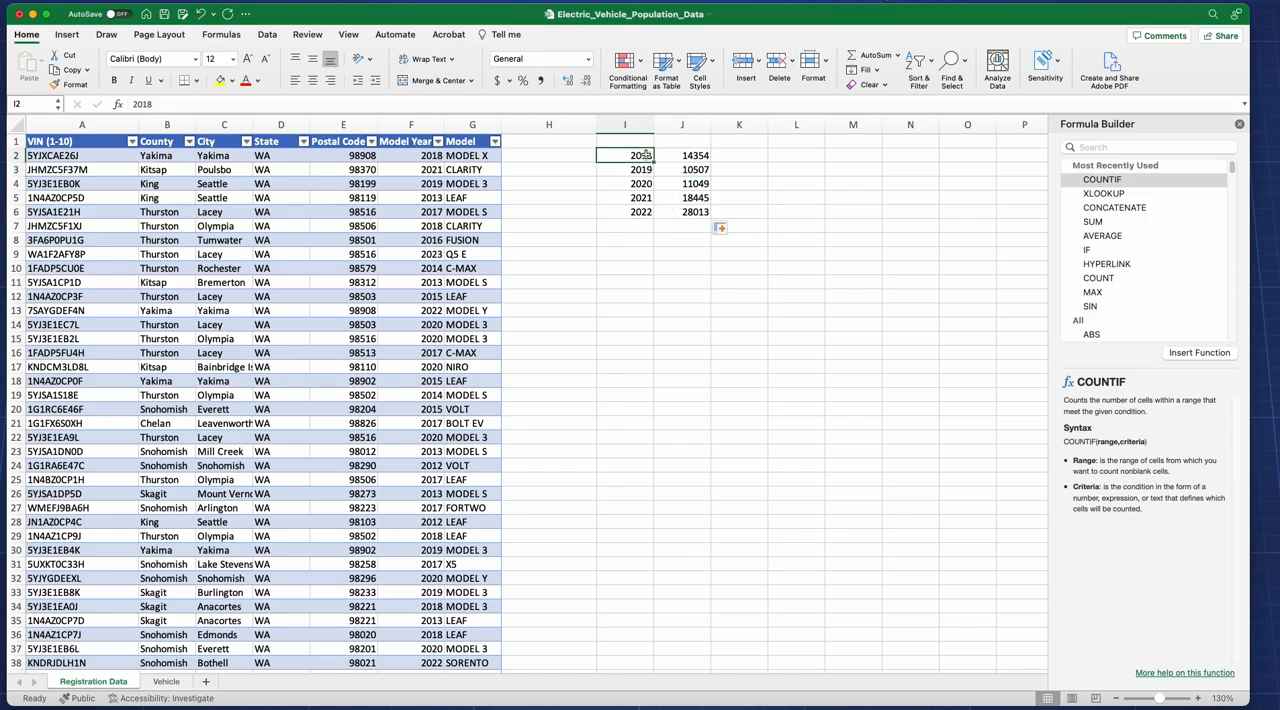
left_click(642, 212)
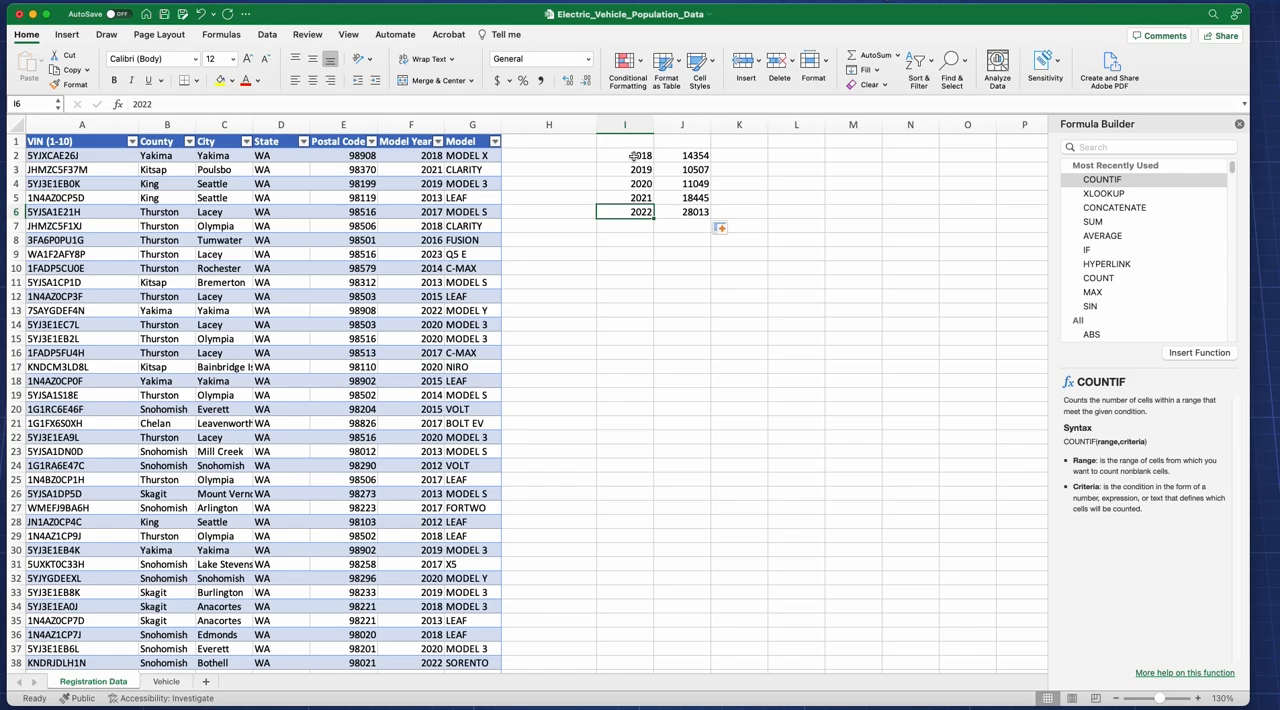
Step: Clear the year criteria and their COUNTIF formulas from cells I2:J6
left_click_drag(631, 156, 707, 212)
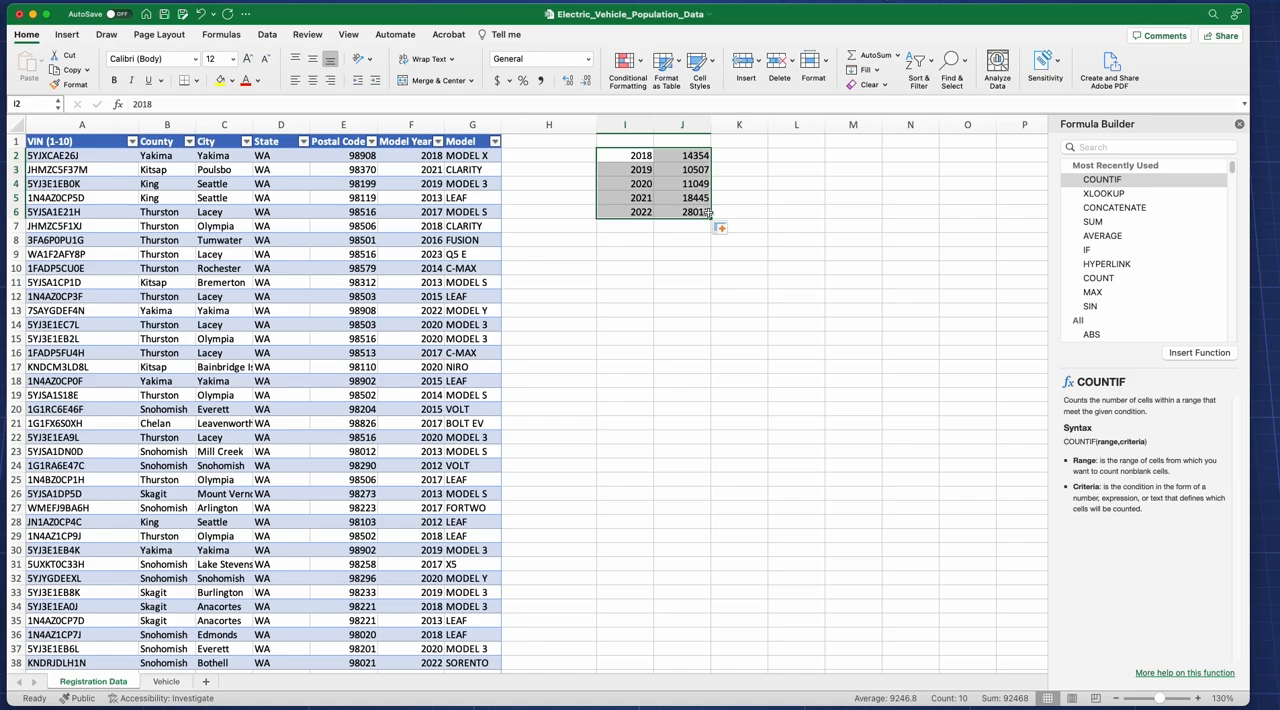
key("Delete")
left_click(743, 200)
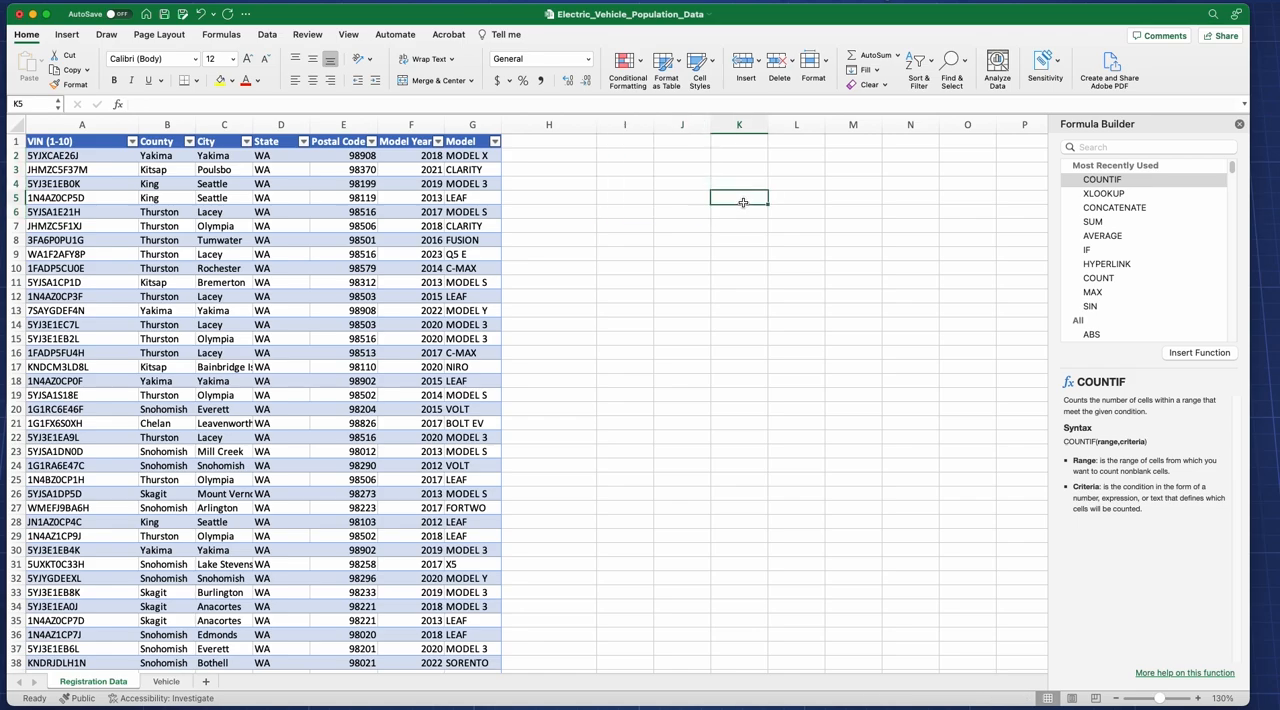
left_click(678, 172)
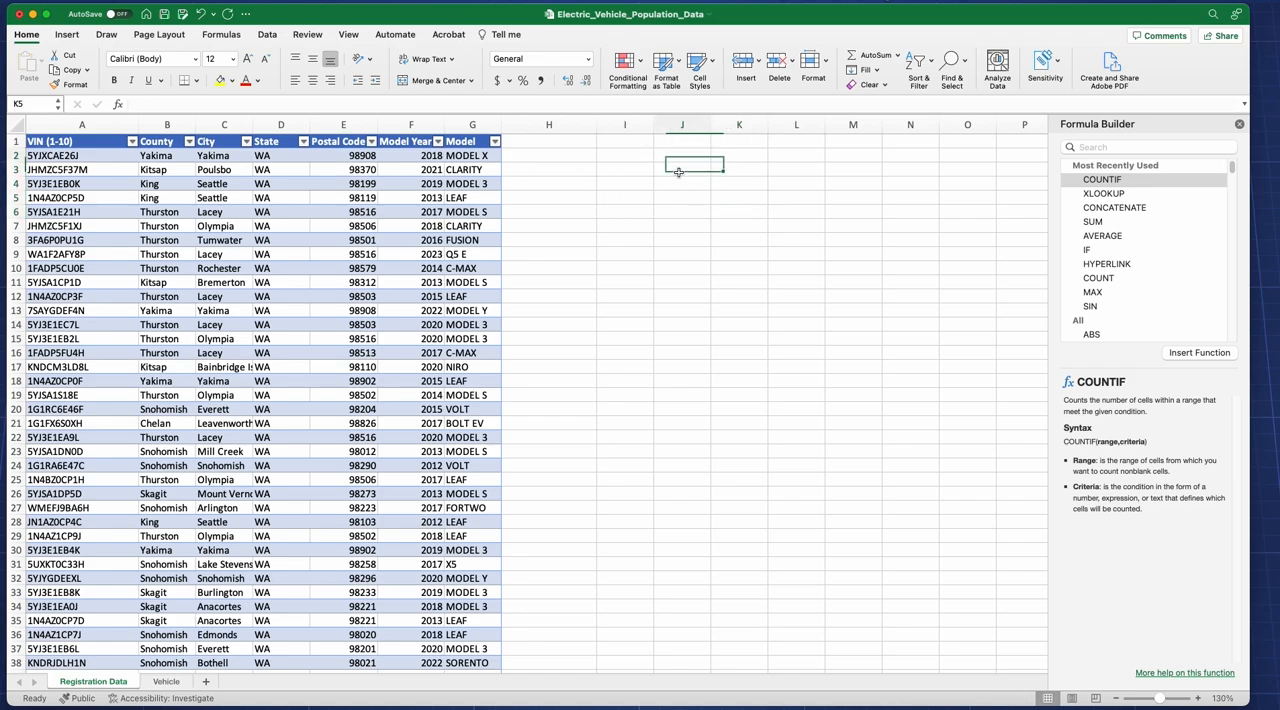
left_click_drag(680, 156, 740, 226)
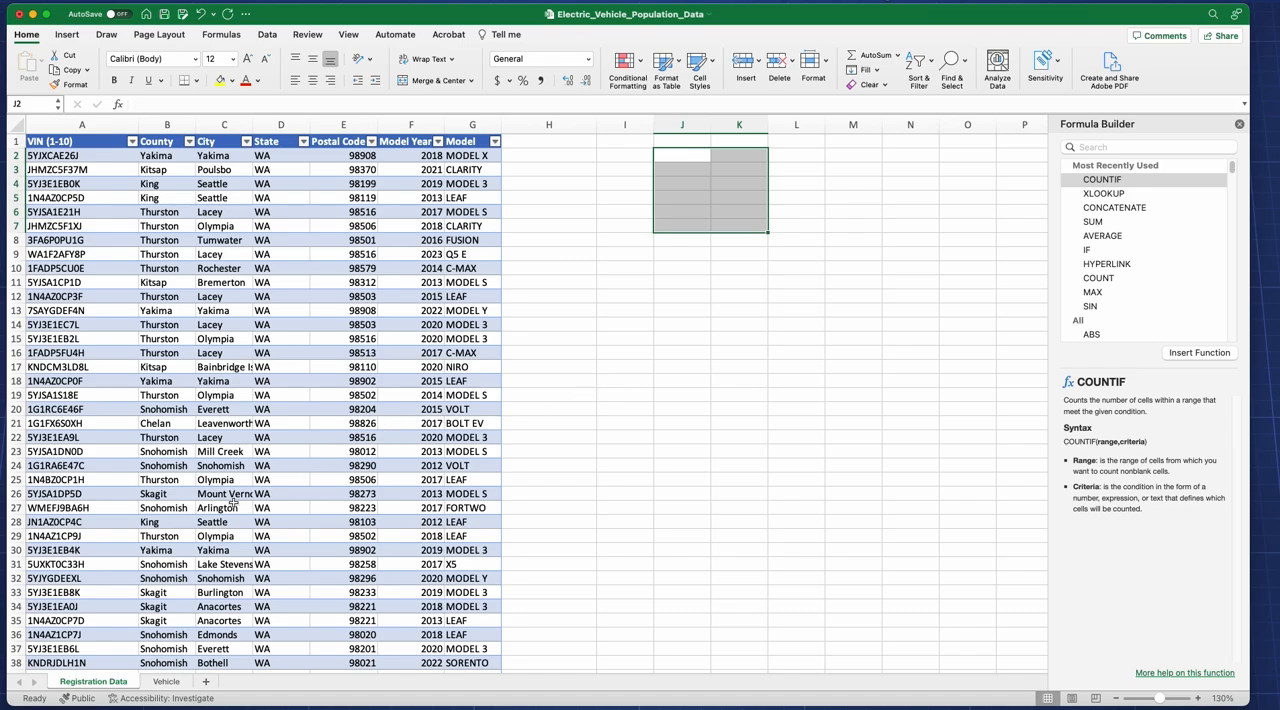
Step: Add a Count column to the table in the Vehicle sheet by entering the header in cell E1
left_click(166, 681)
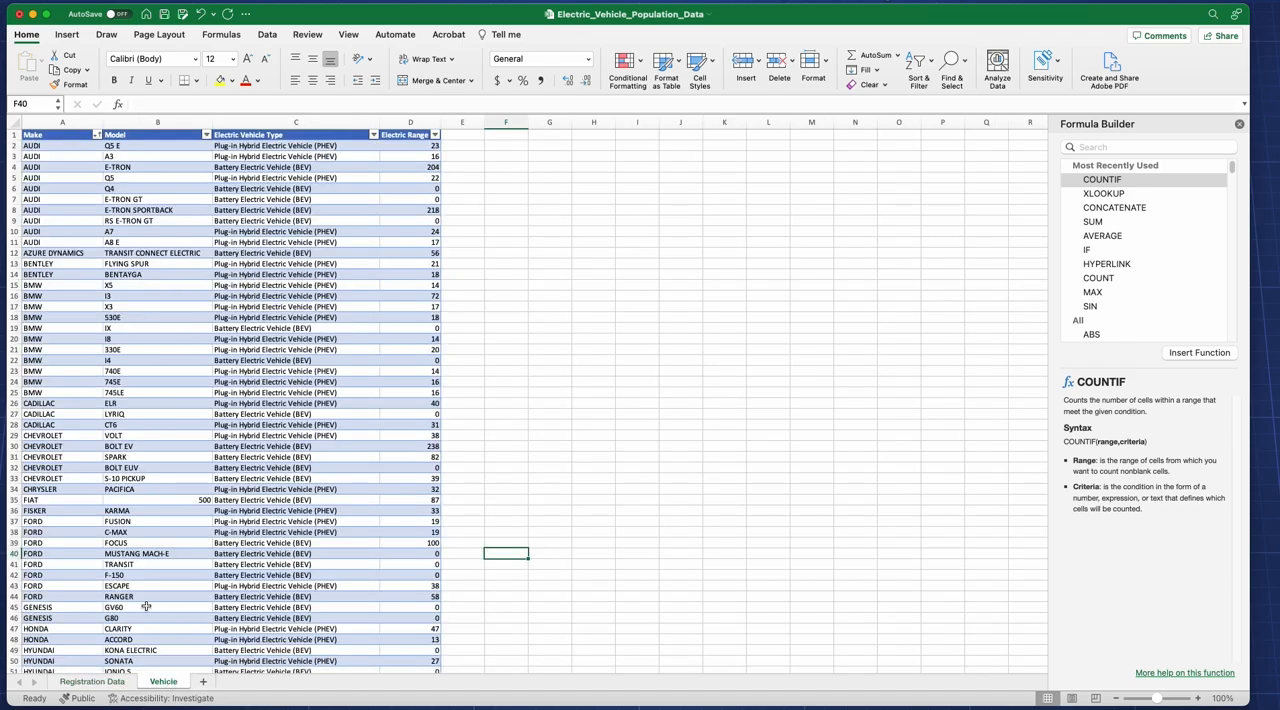
left_click(120, 682)
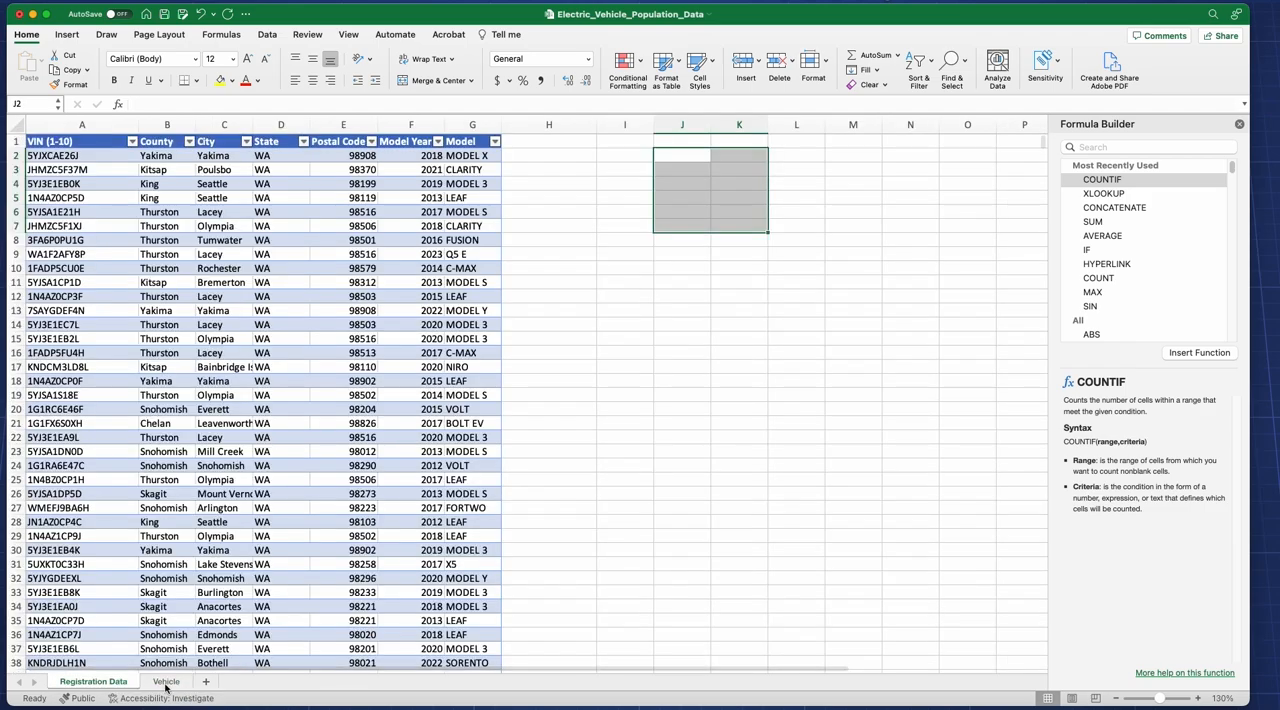
left_click(167, 684)
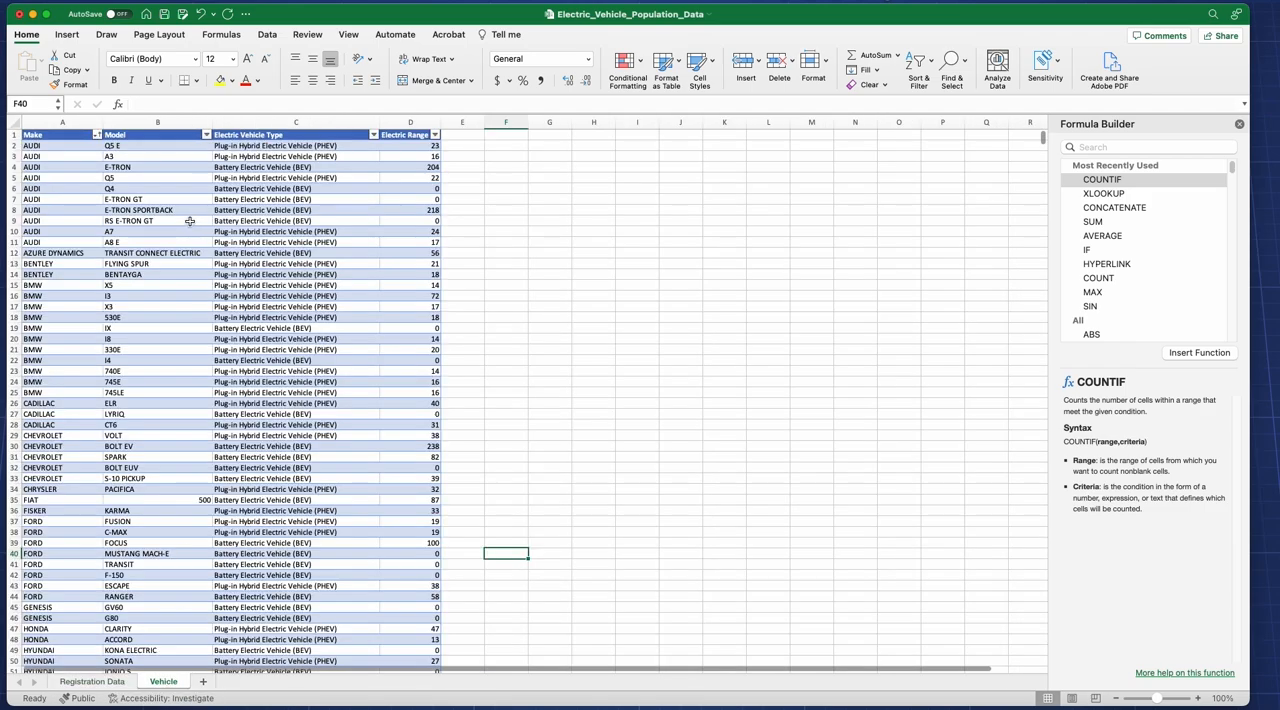
double_click(477, 134)
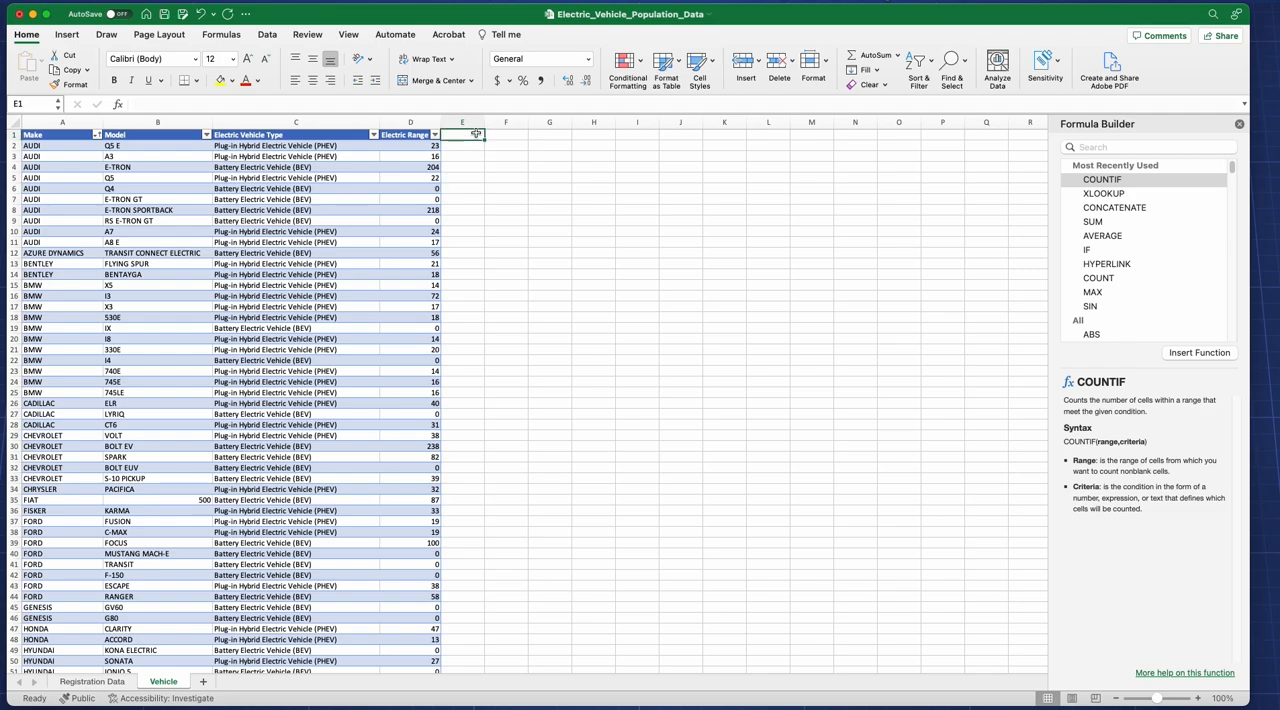
type("Count")
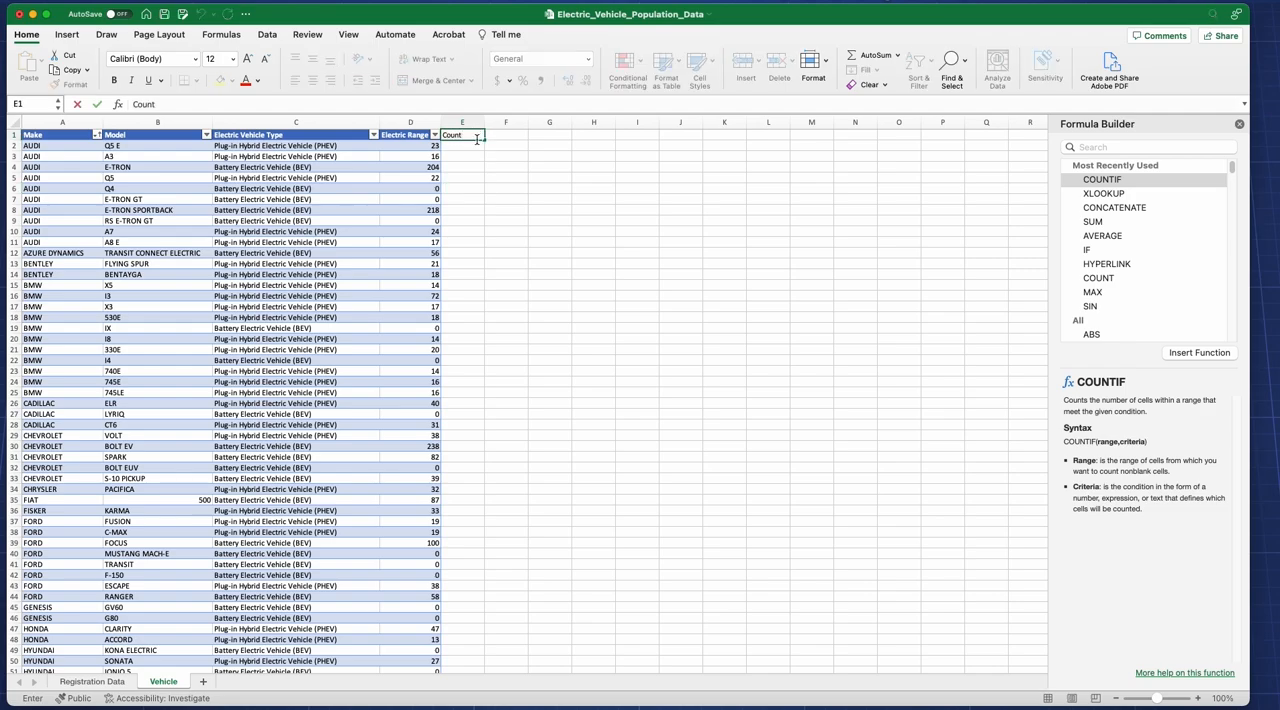
key("Return")
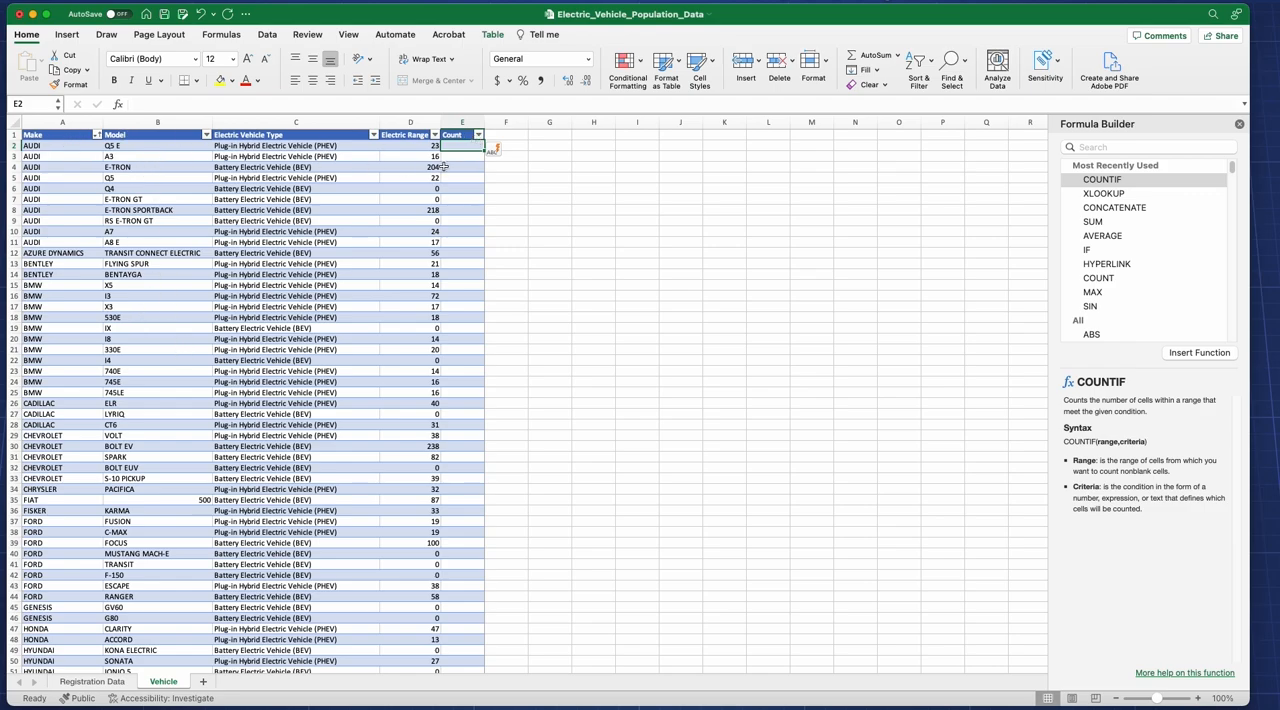
left_click(1107, 181)
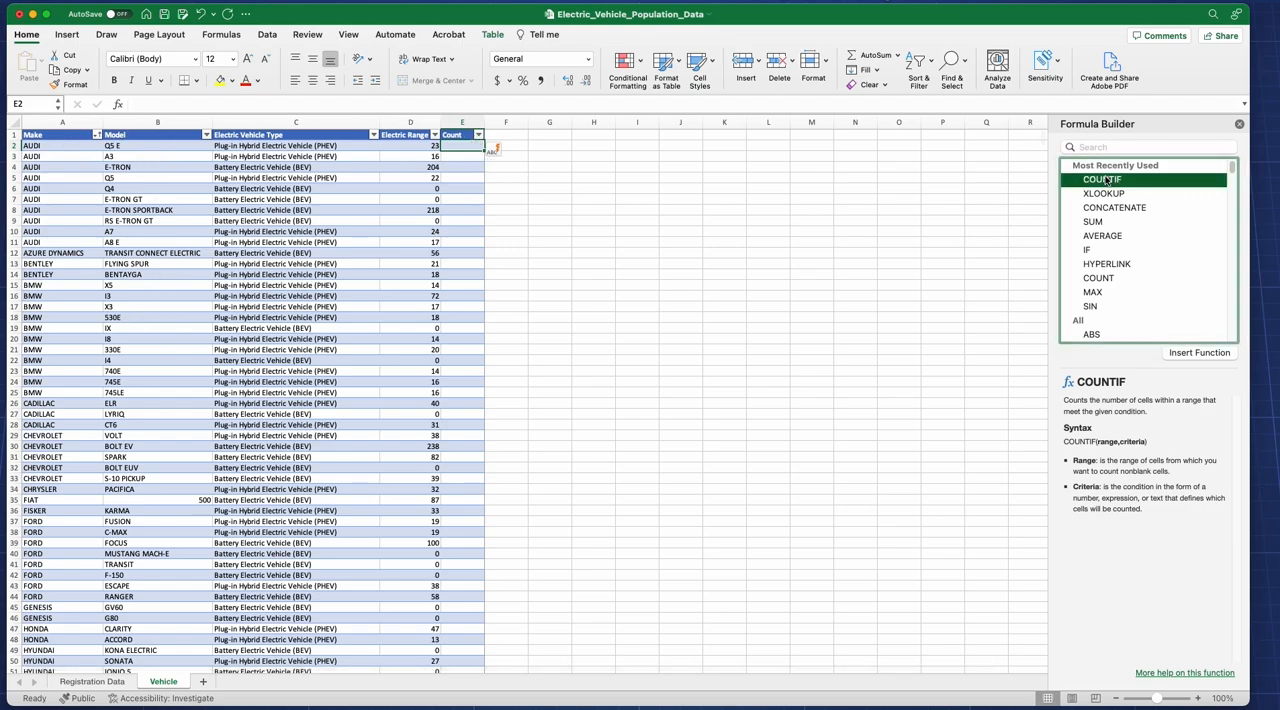
left_click(1200, 353)
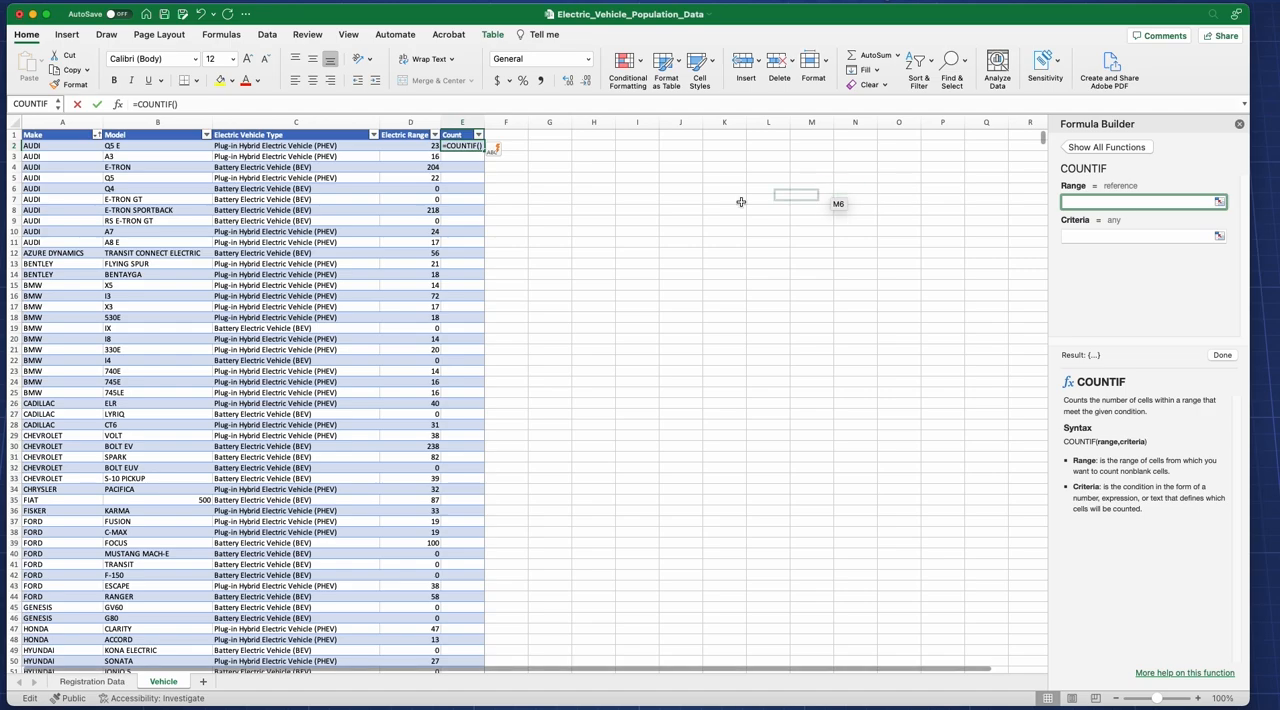
left_click(92, 681)
left_click(461, 123)
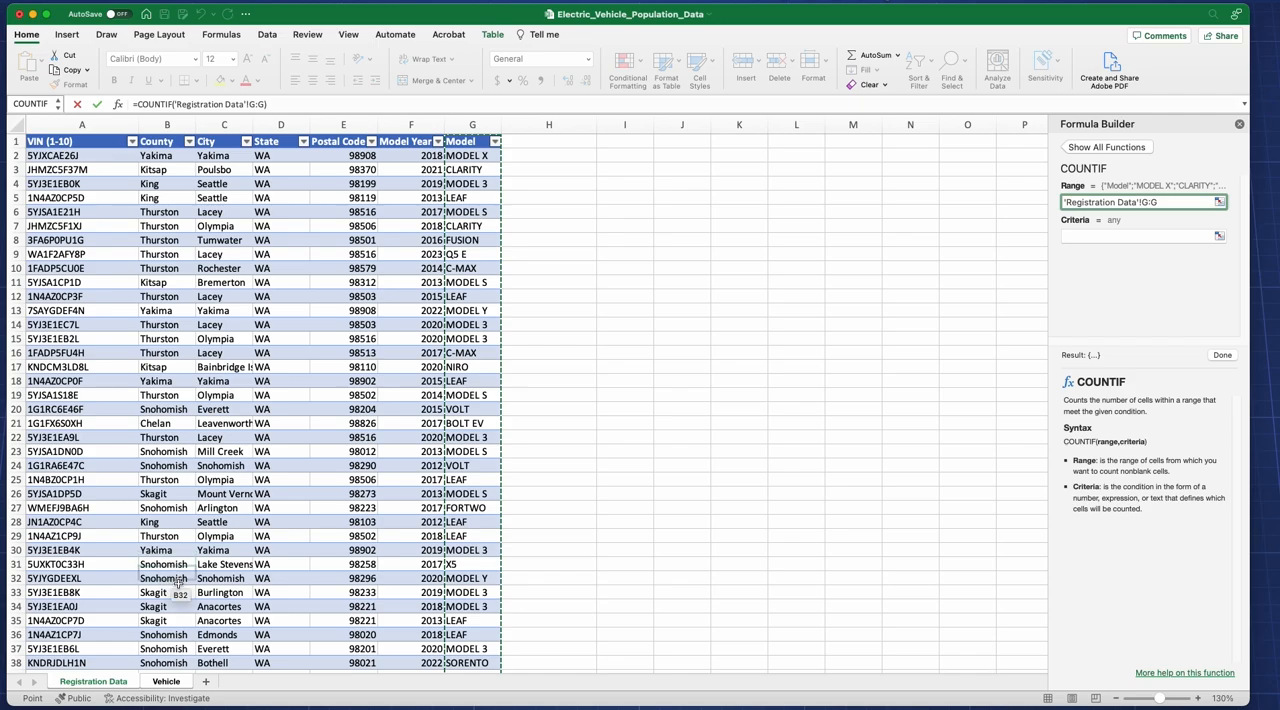
left_click(1091, 237)
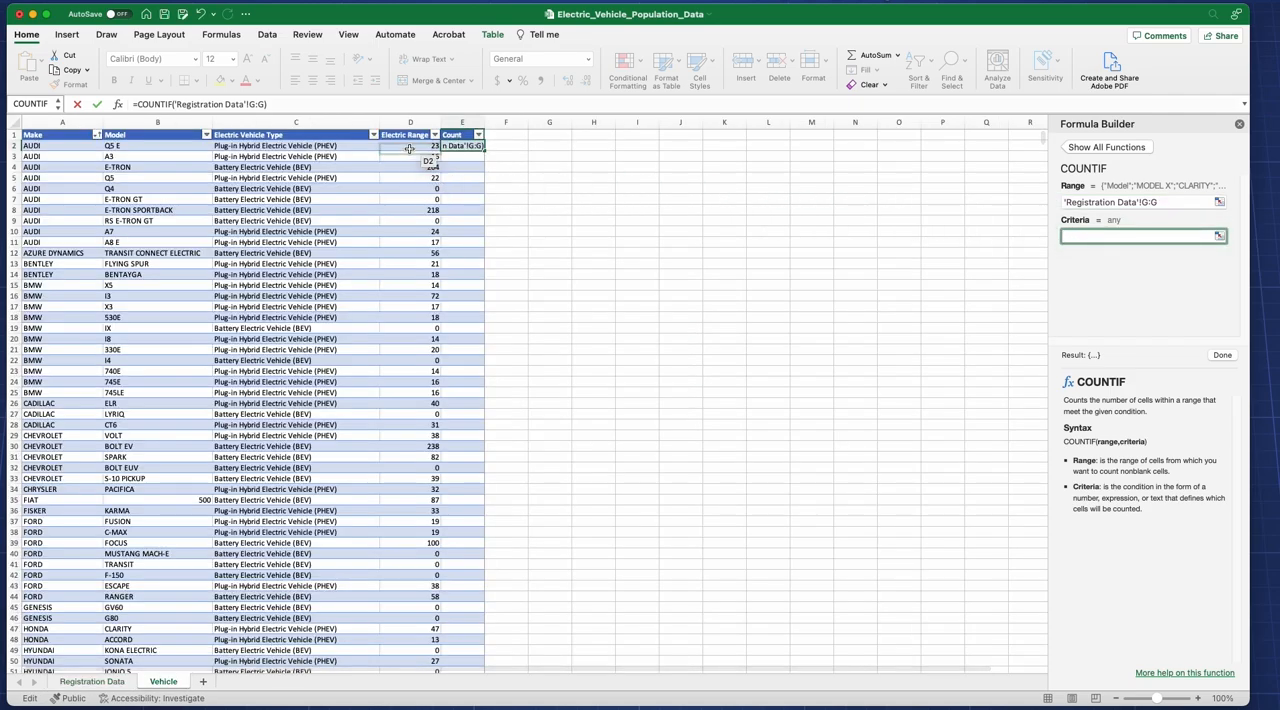
left_click(135, 146)
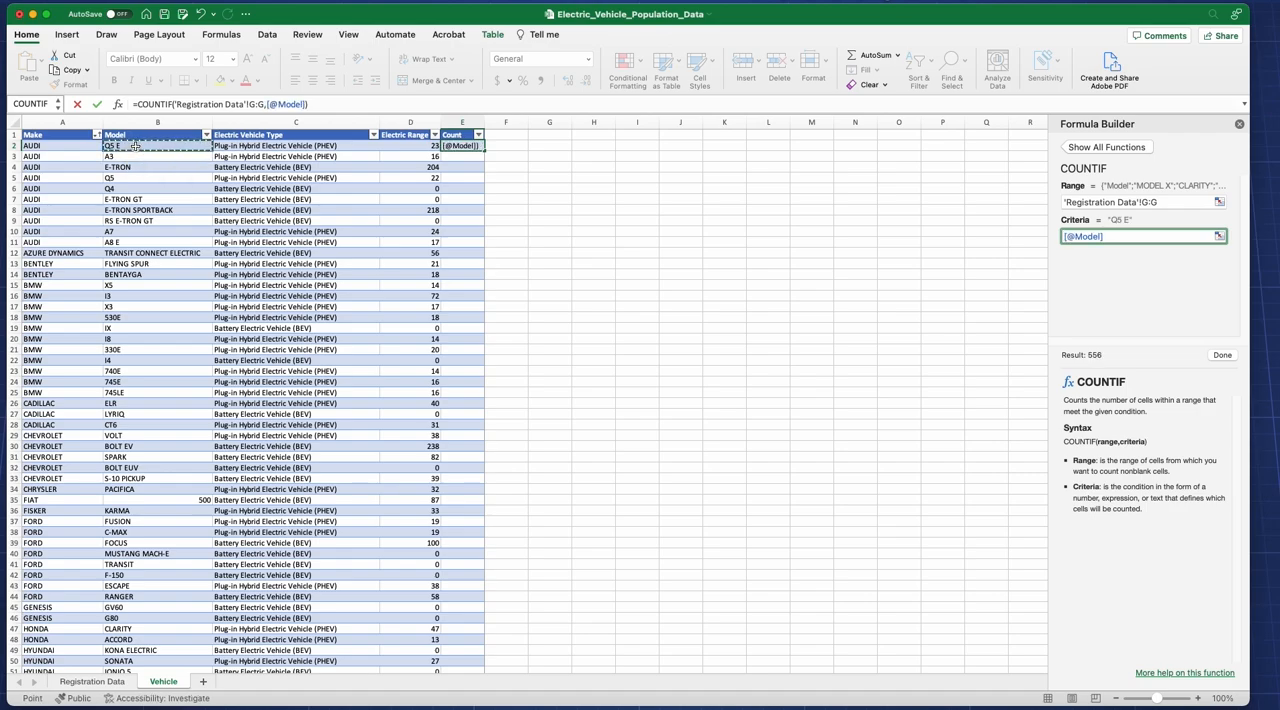
left_click(1221, 357)
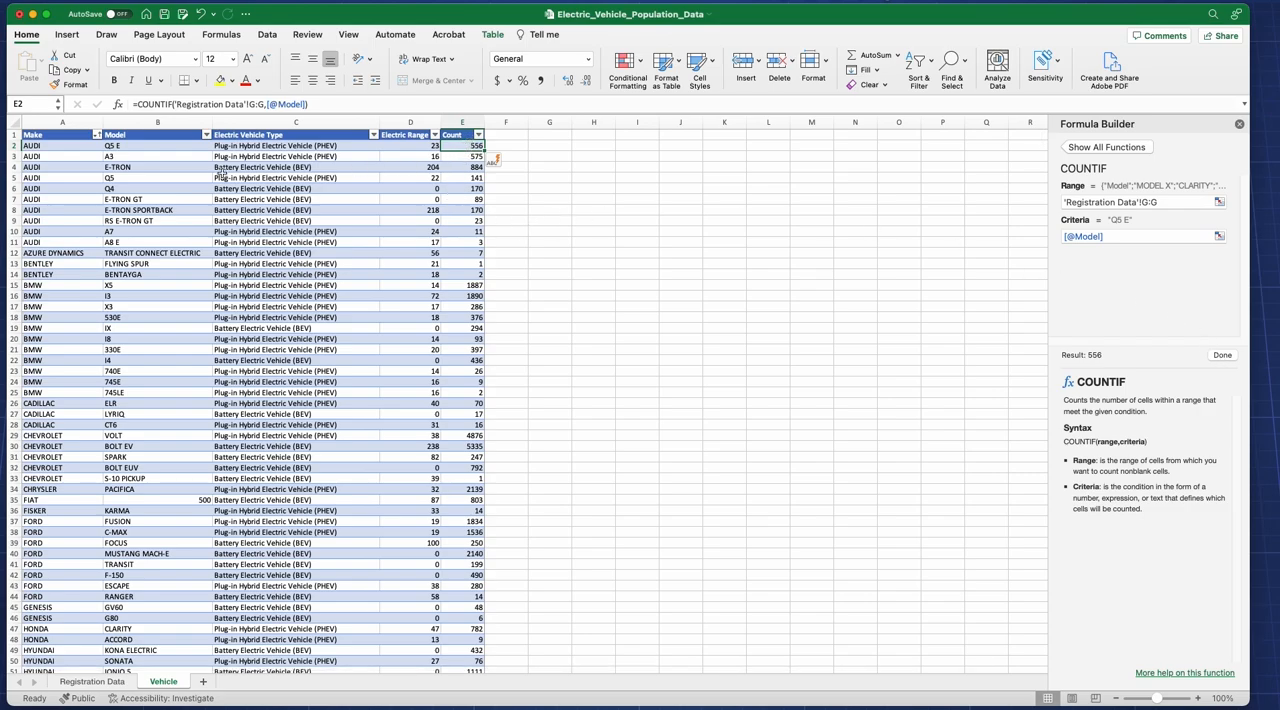
Step: Review the model counts in the Vehicle sheet alongside the Registration Data sheet and its Model column filter options
scroll(209, 427, "down", 6)
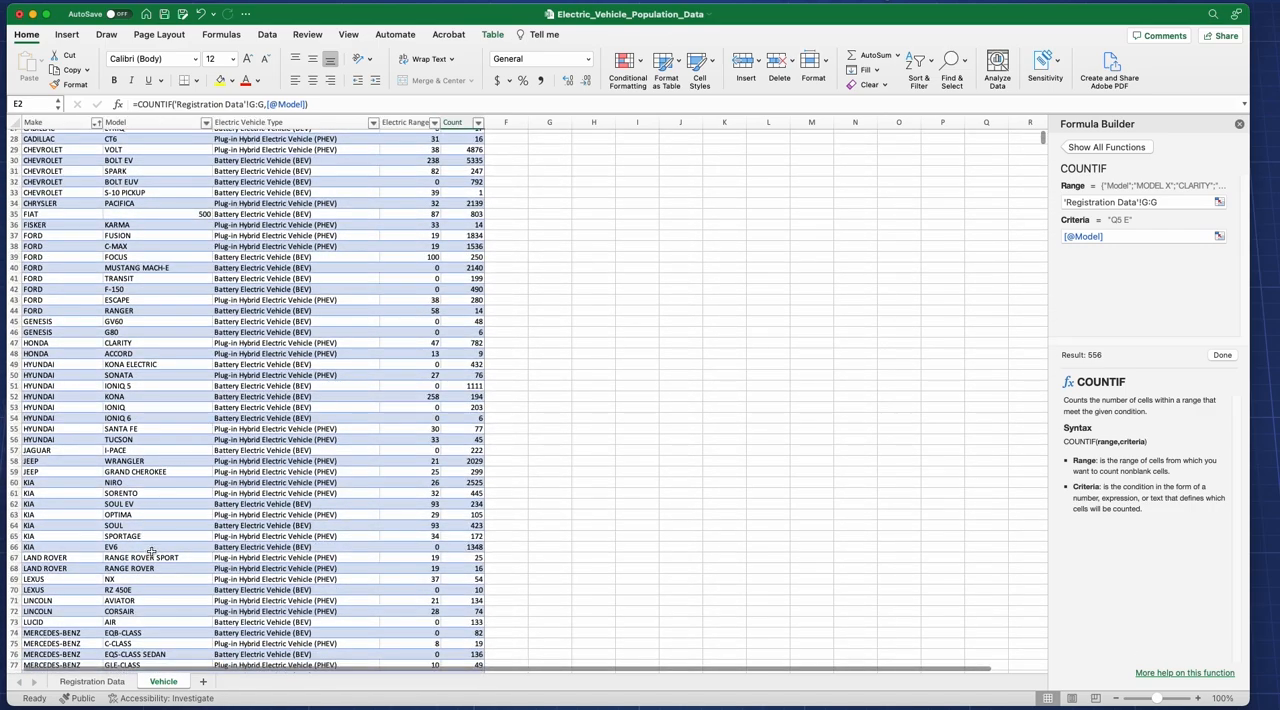
left_click(110, 684)
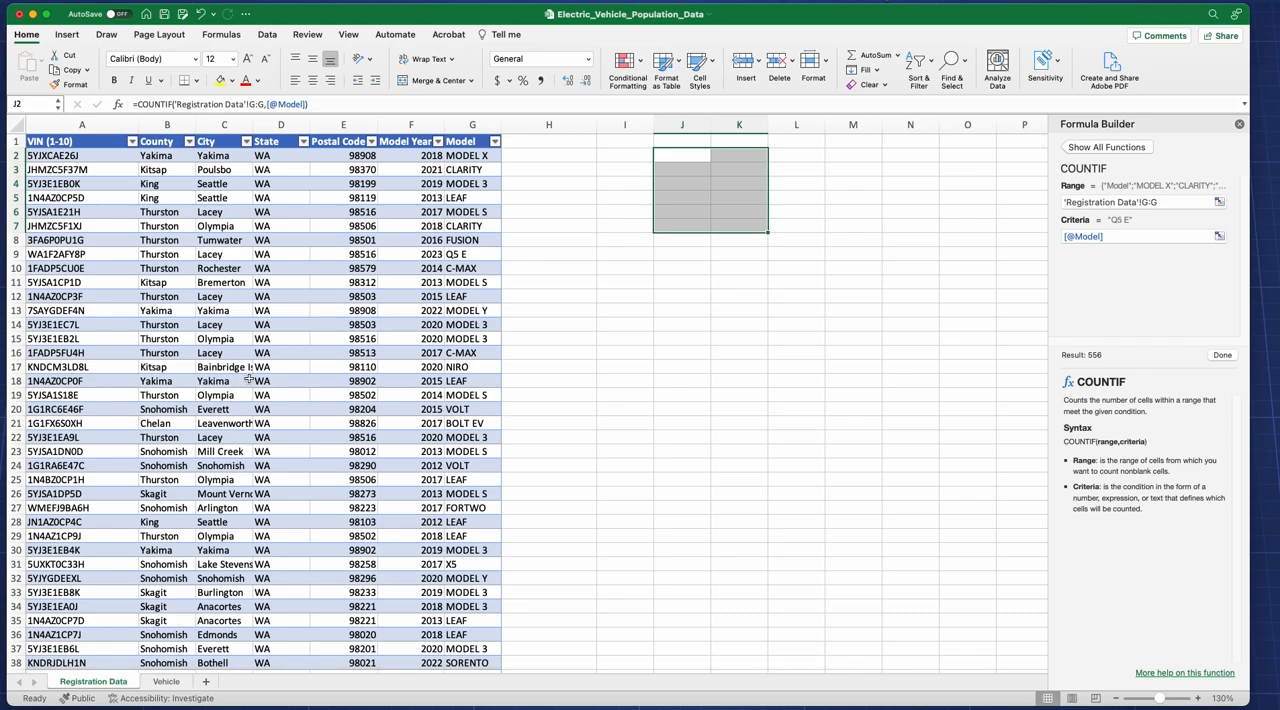
left_click(164, 682)
left_click(108, 682)
left_click(610, 364)
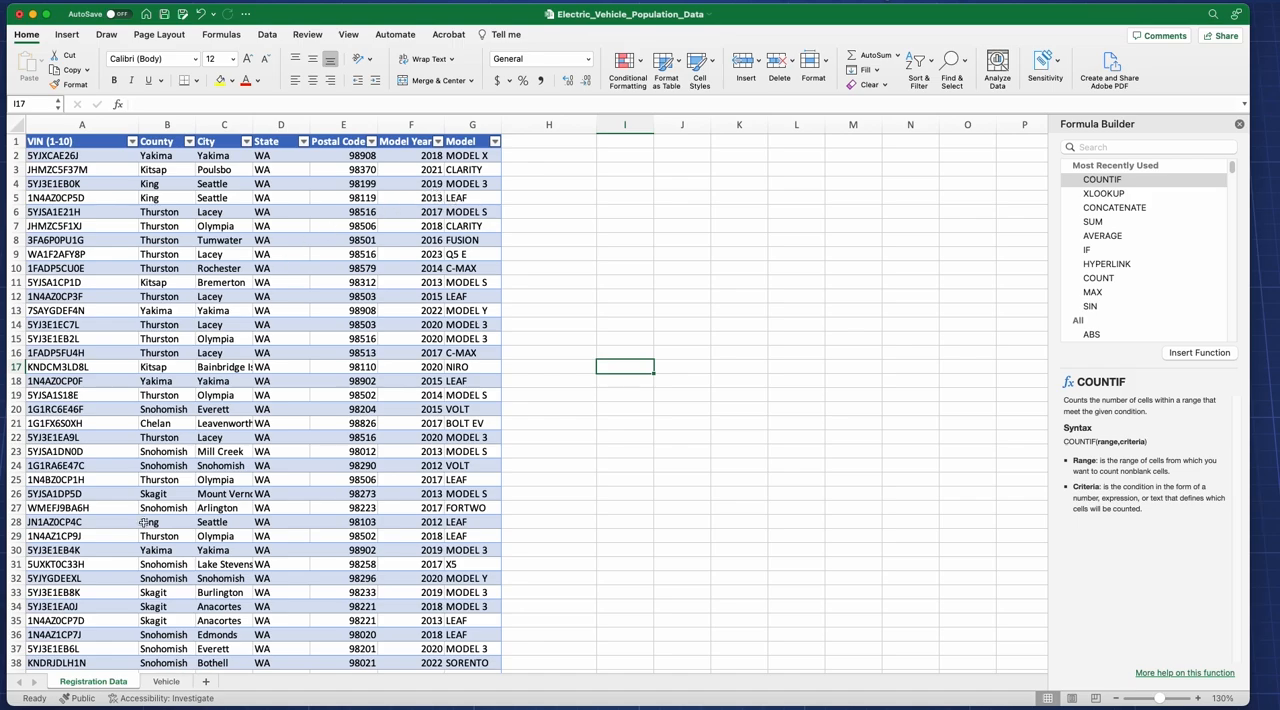
left_click(166, 681)
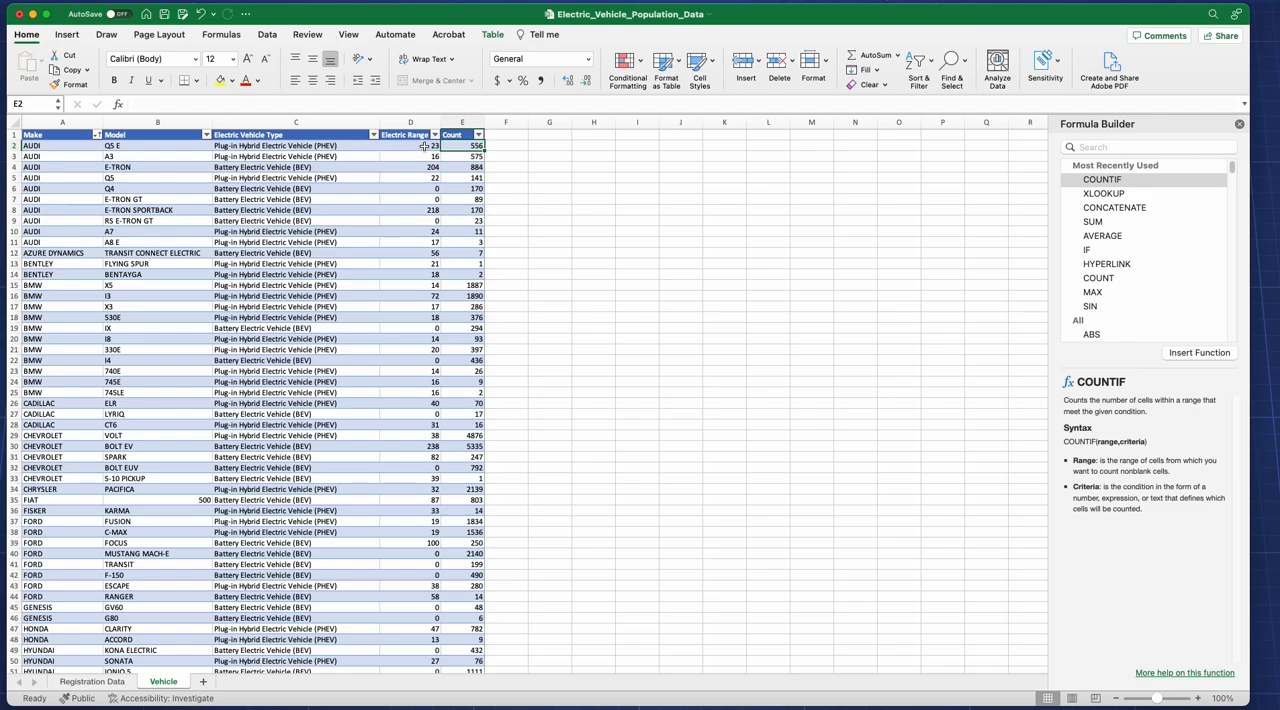
left_click(92, 681)
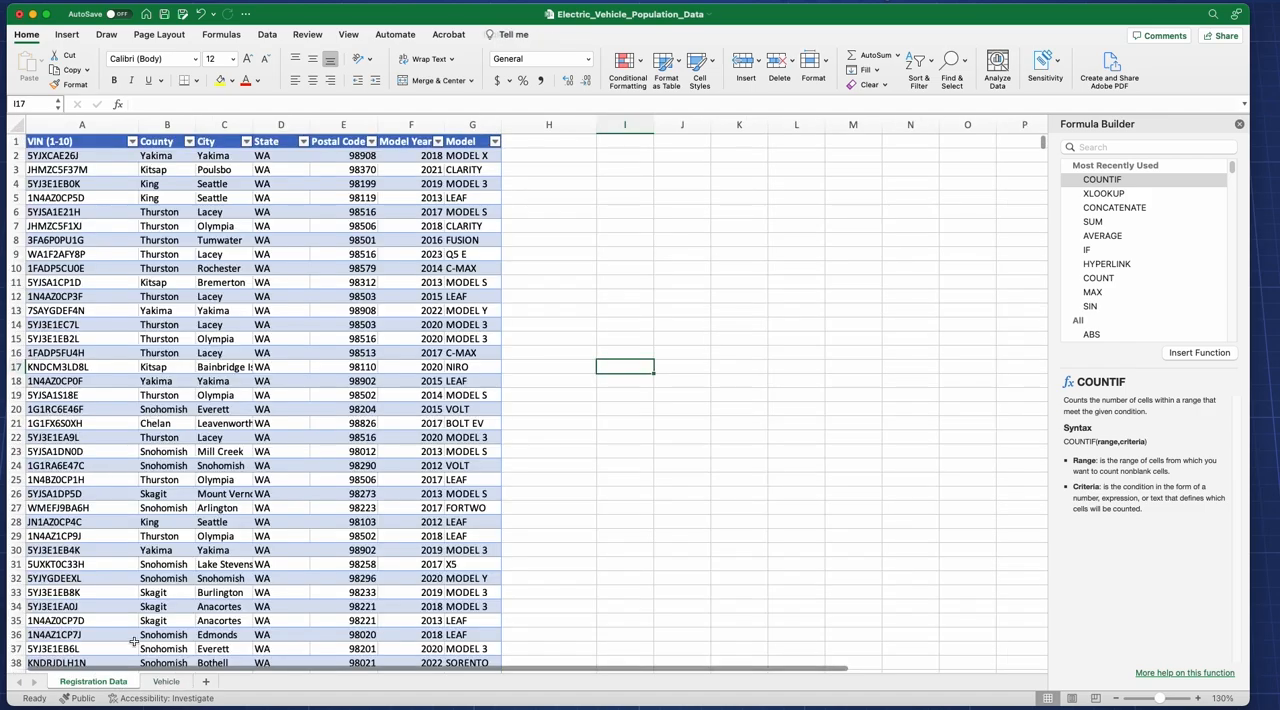
left_click(494, 142)
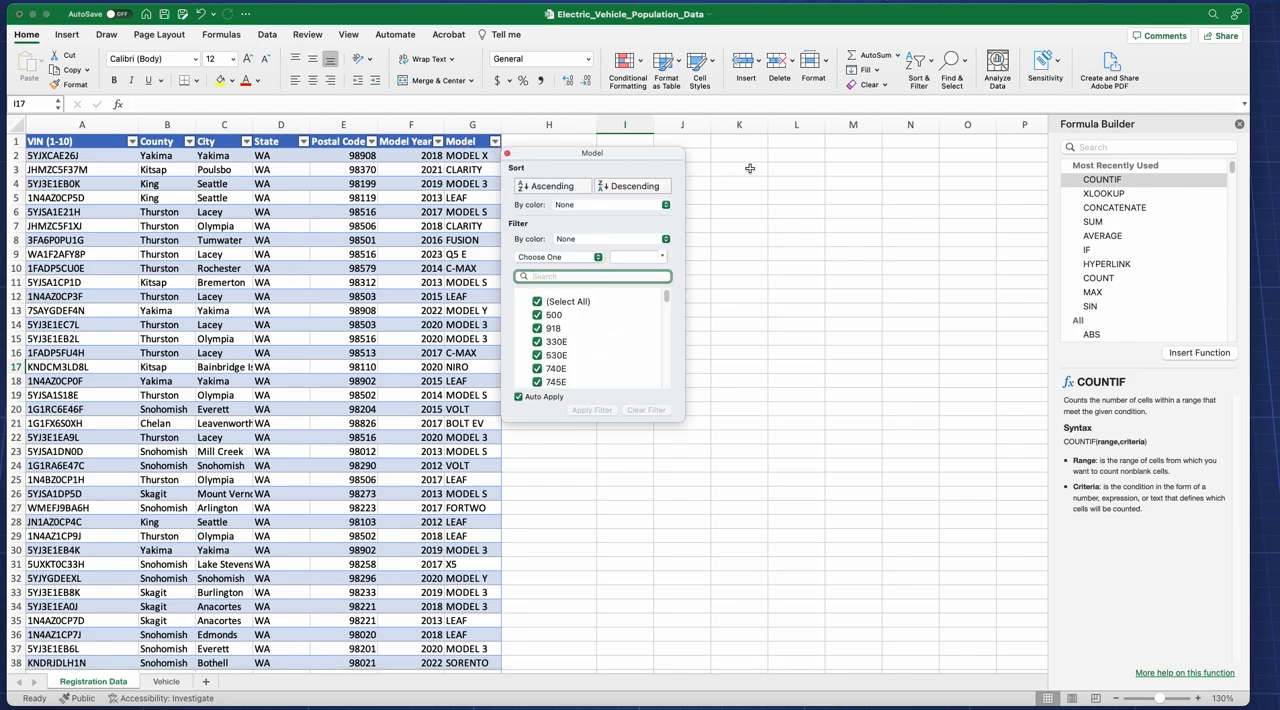
left_click(729, 344)
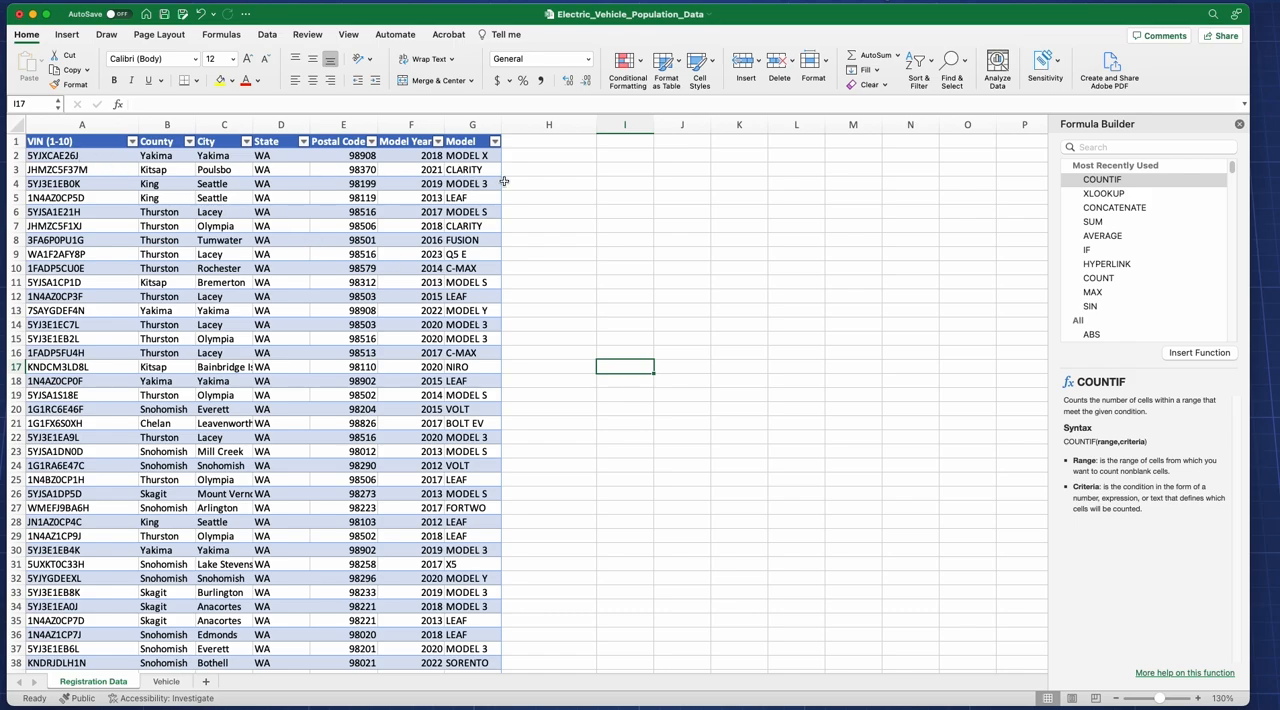
Step: Add an EV Range column to the table in the Registration Data sheet by entering the header in cell H1
left_click(527, 142)
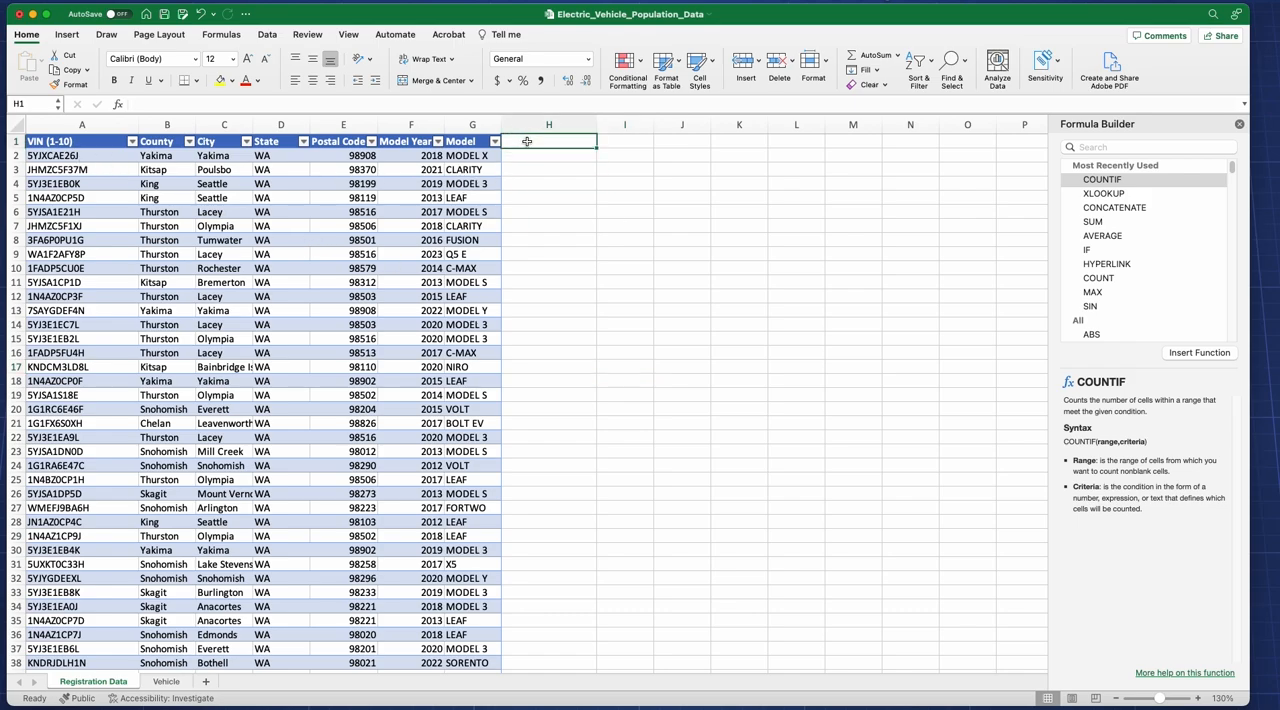
type("EV")
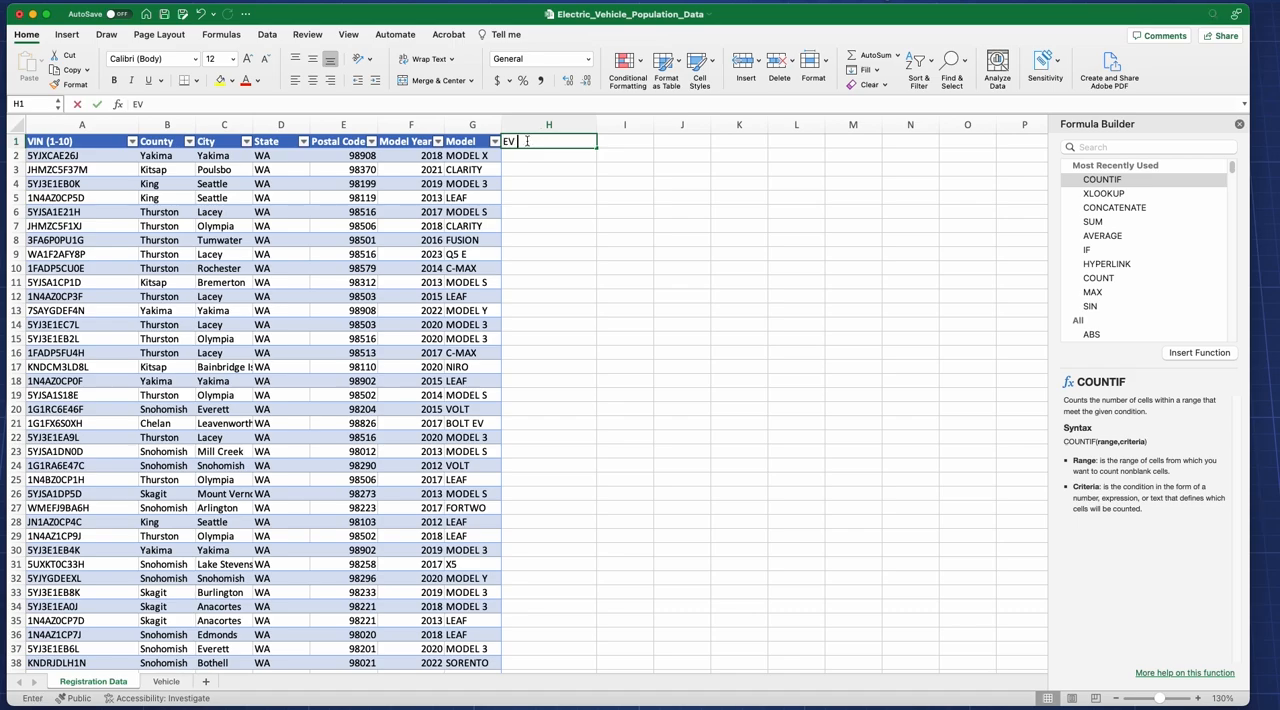
type(" Rnange")
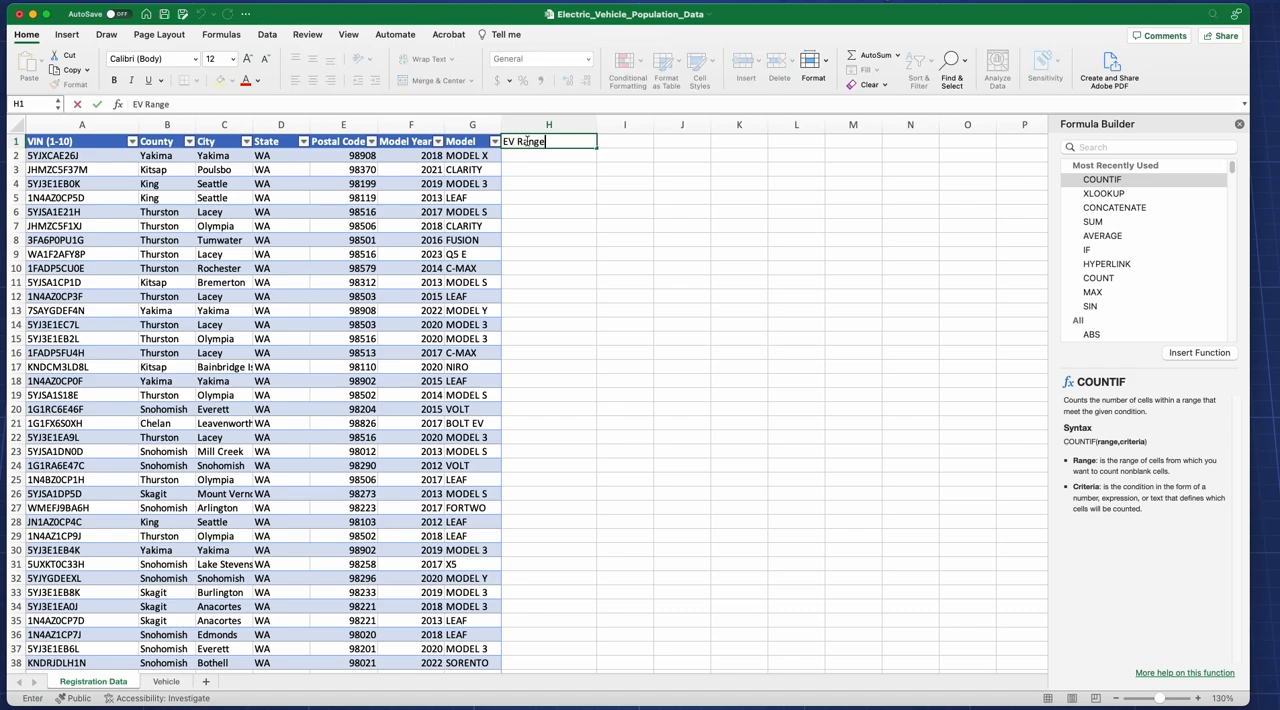
key("Return")
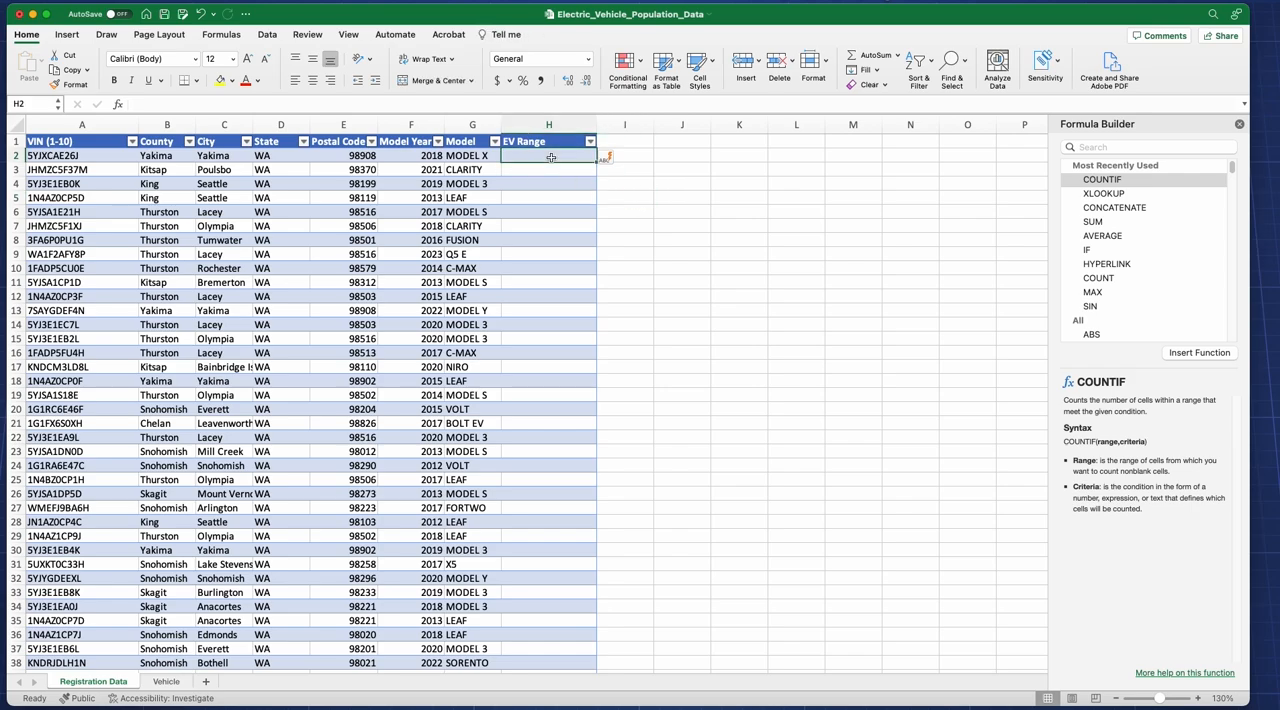
left_click(1102, 194)
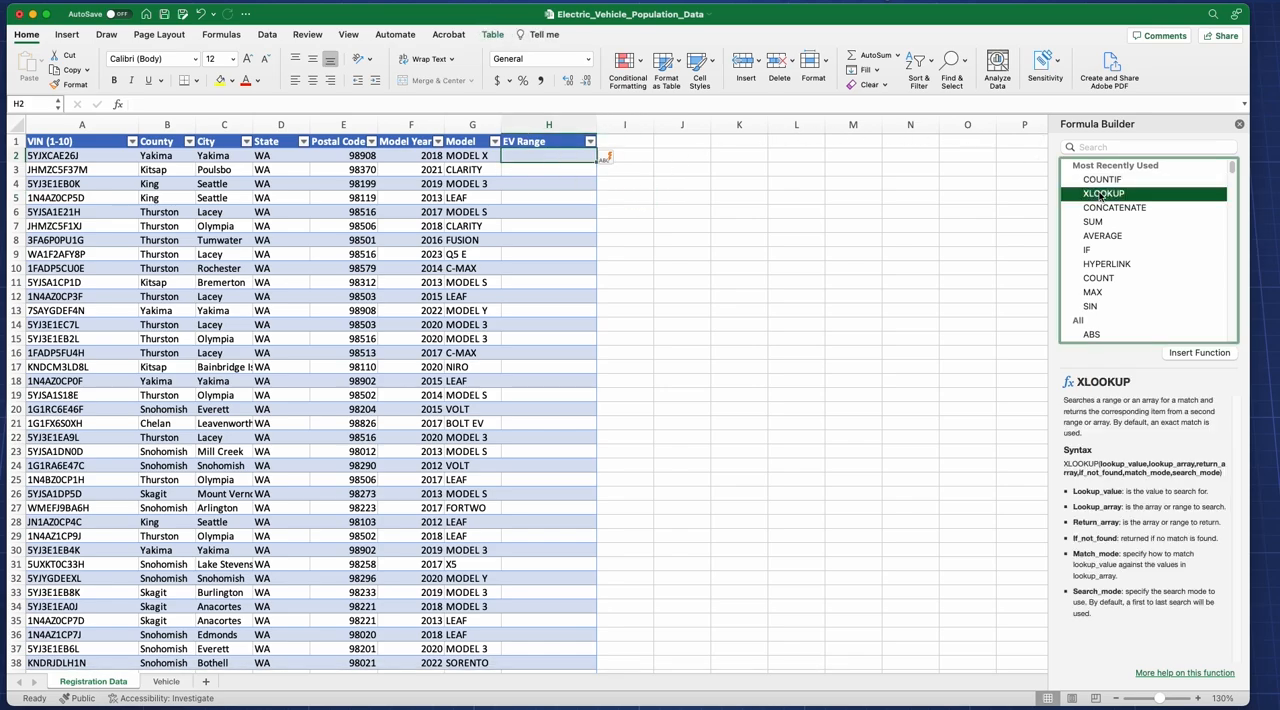
left_click(1211, 355)
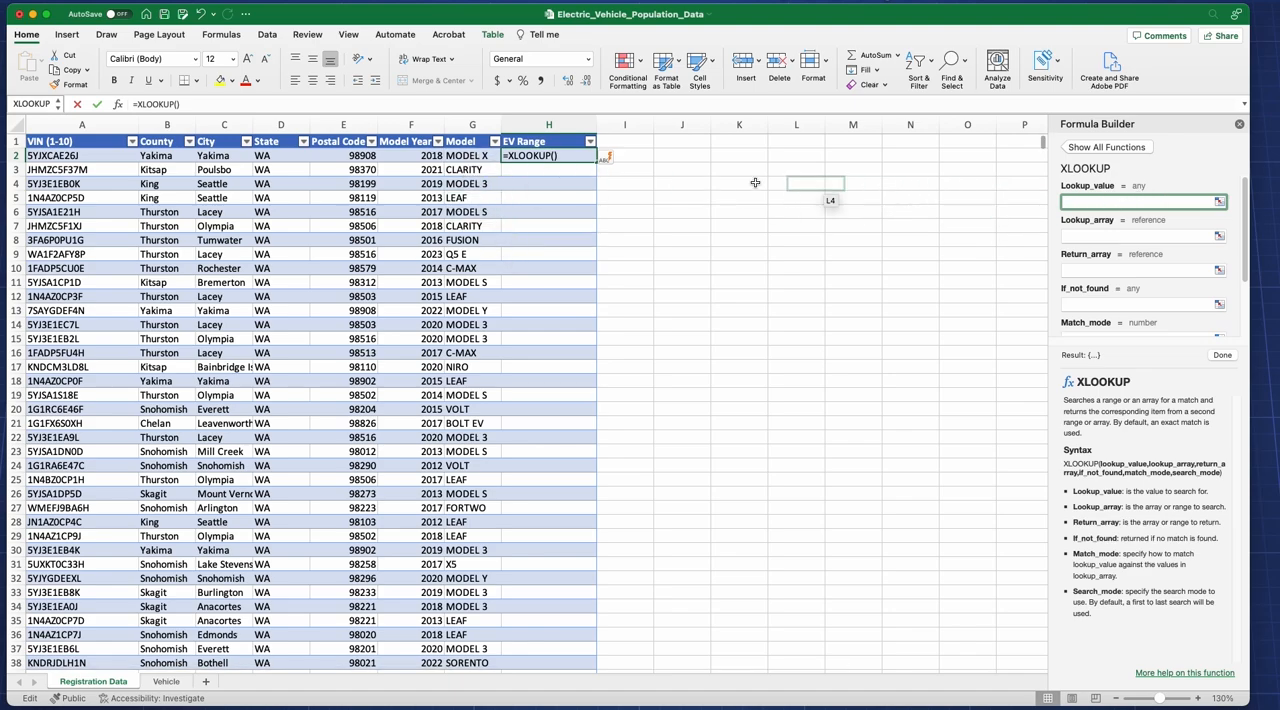
left_click(487, 155)
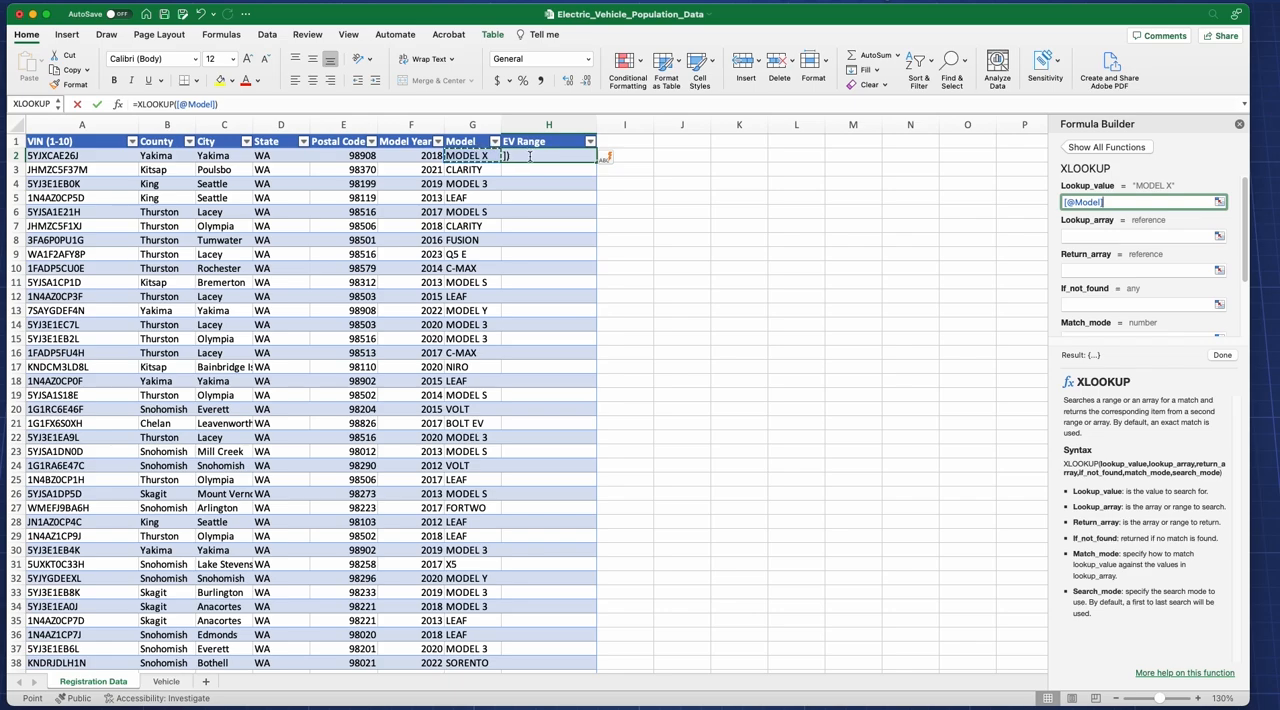
left_click(1073, 237)
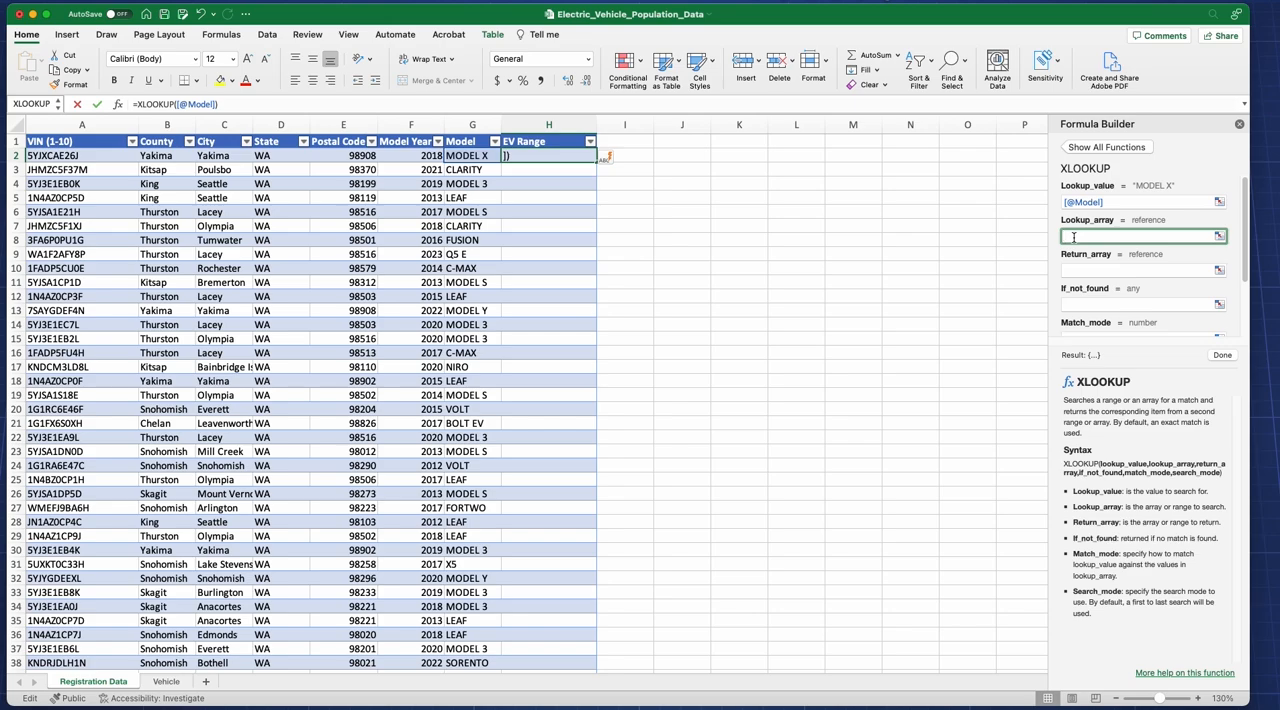
left_click(175, 684)
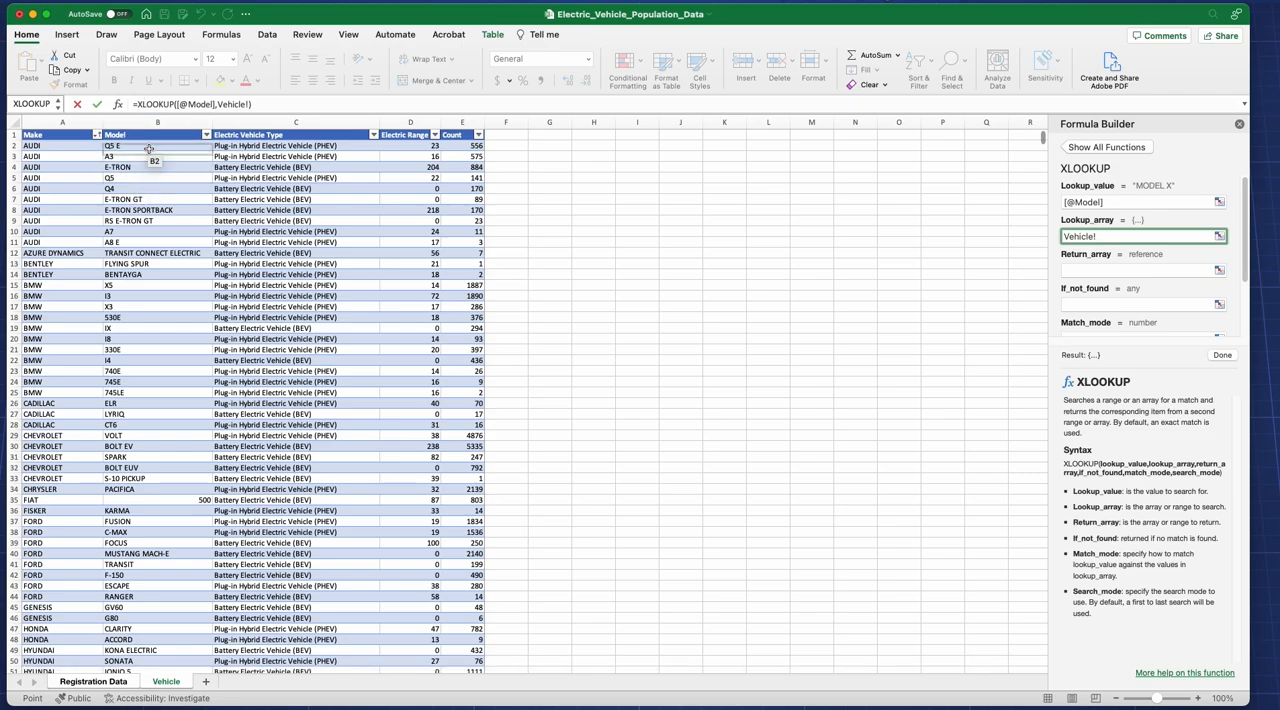
left_click(158, 122)
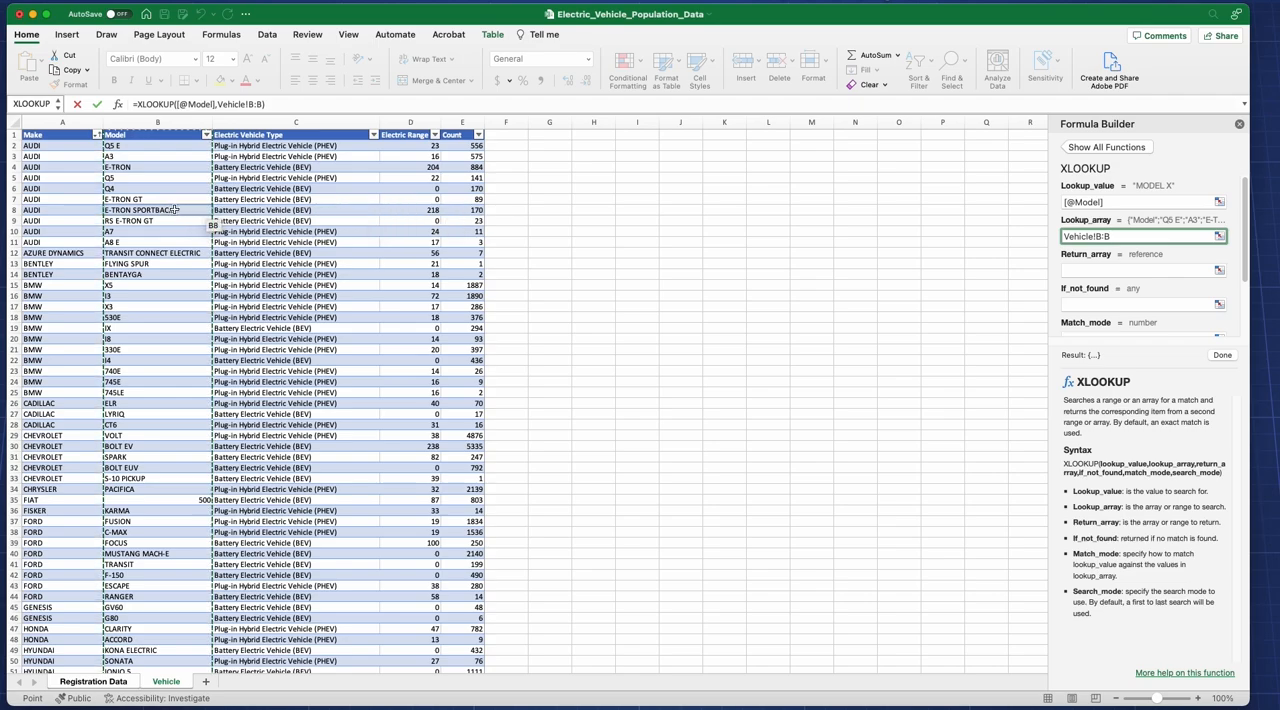
left_click(1090, 269)
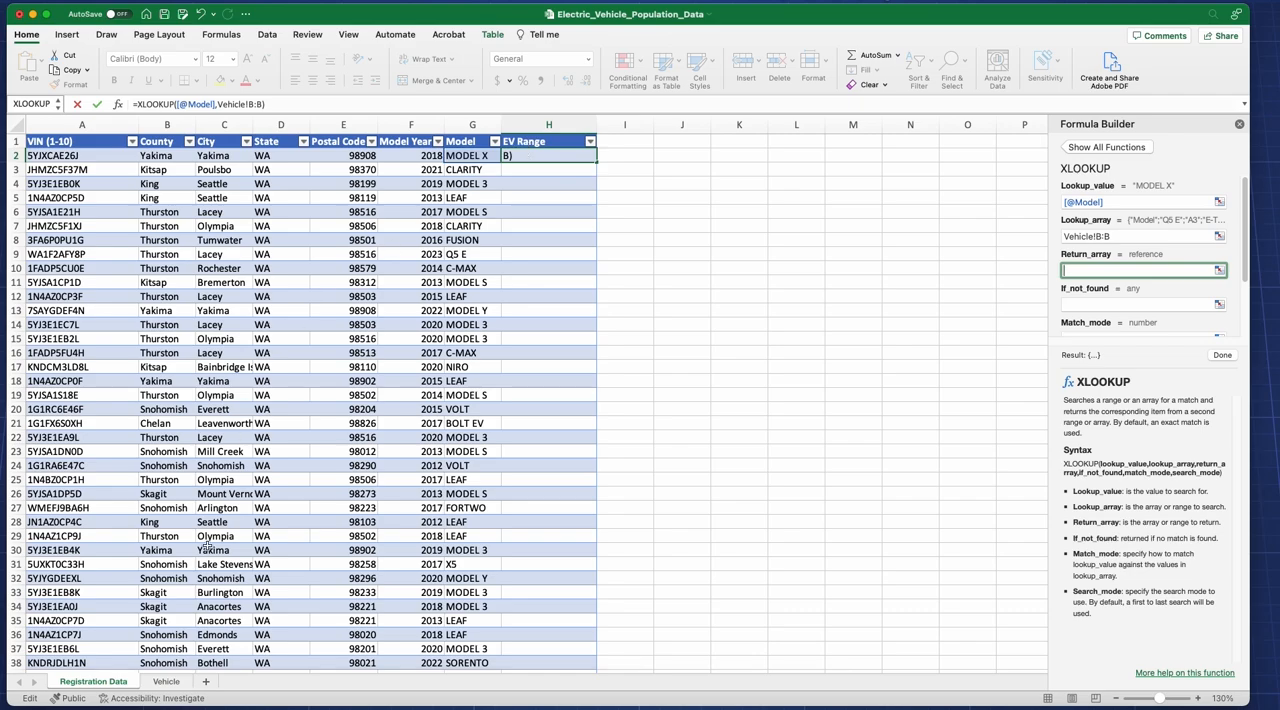
left_click(170, 681)
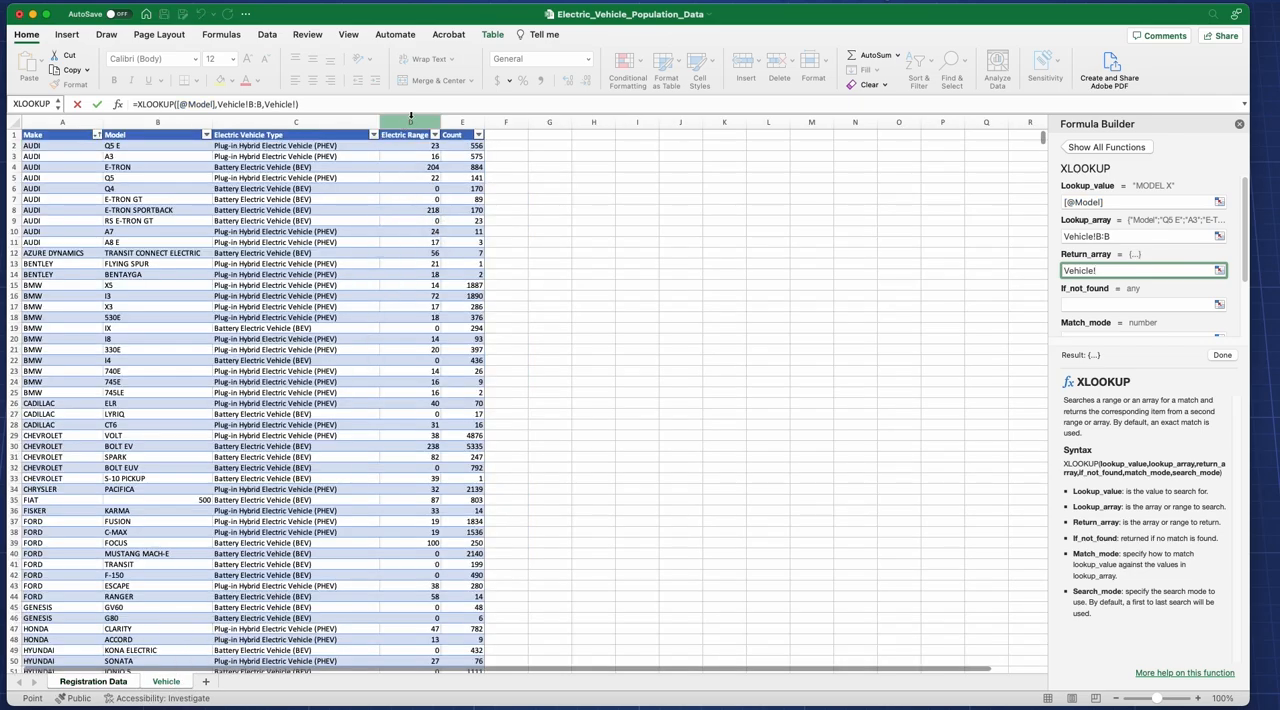
left_click(410, 120)
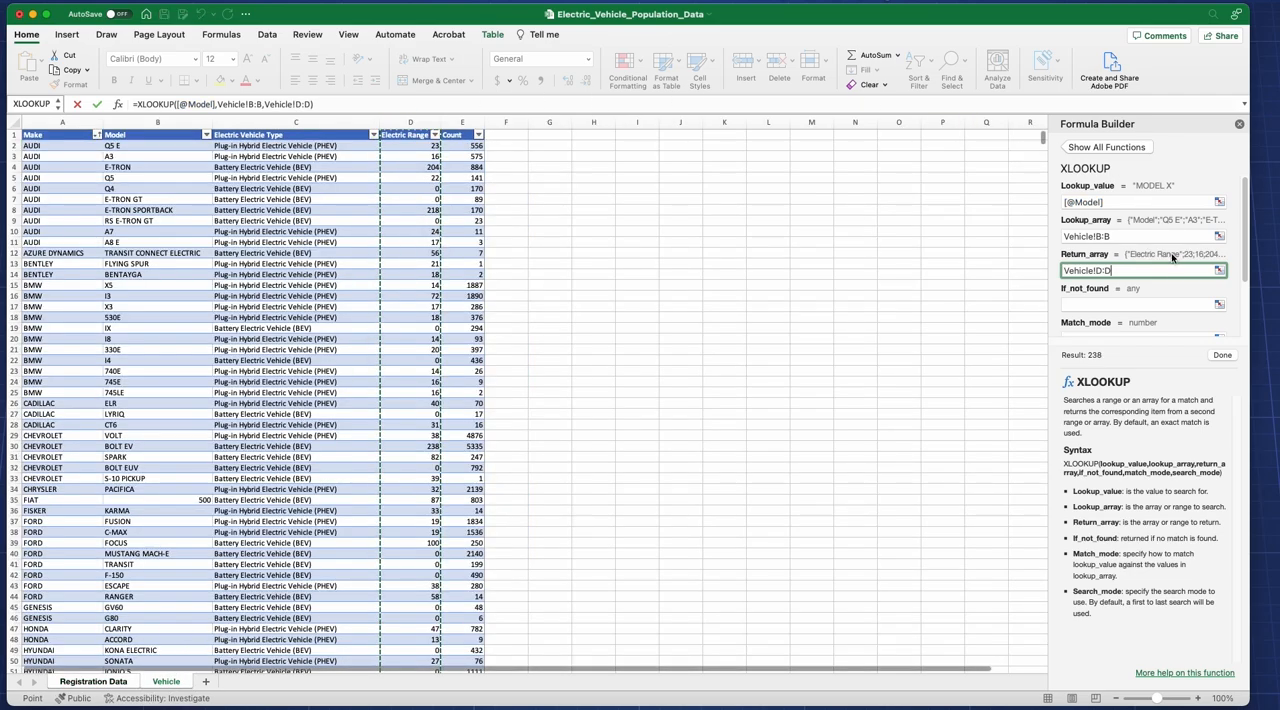
Step: Read the XLOOKUP help article on the optional if_not_found, match_mode and search_mode arguments
scroll(1148, 306, "down", 2)
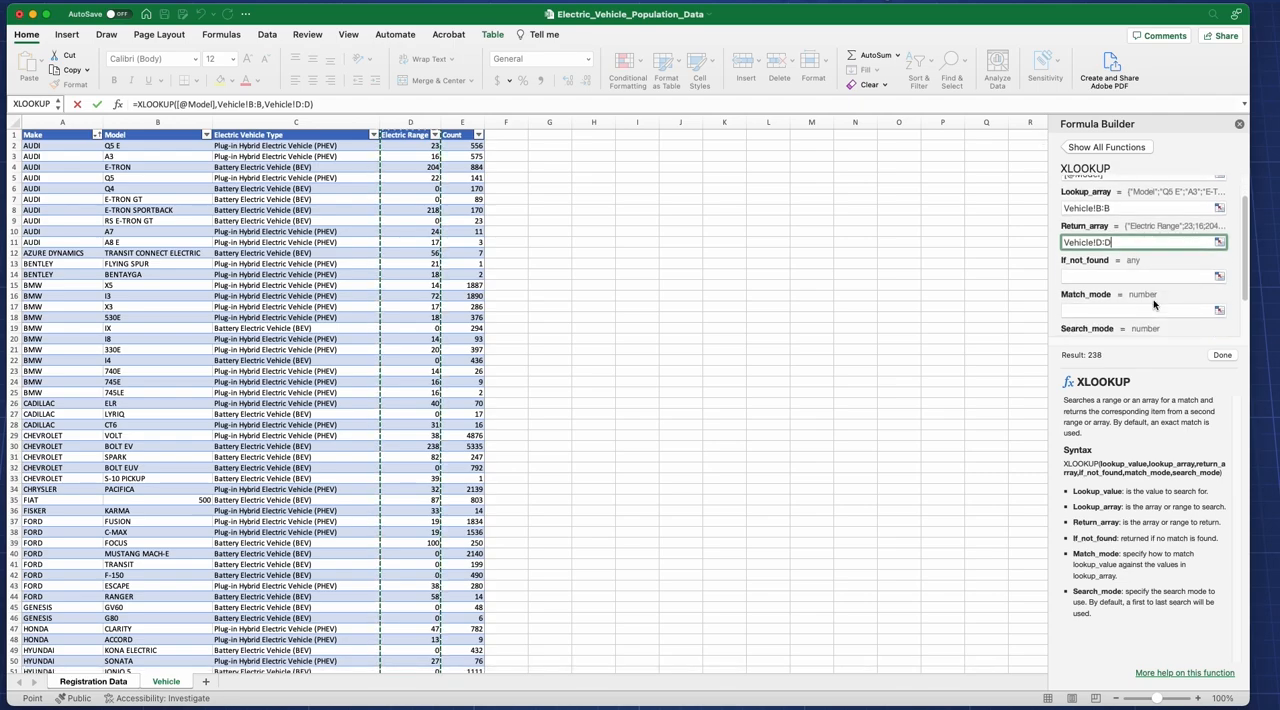
scroll(1155, 304, "down", 3)
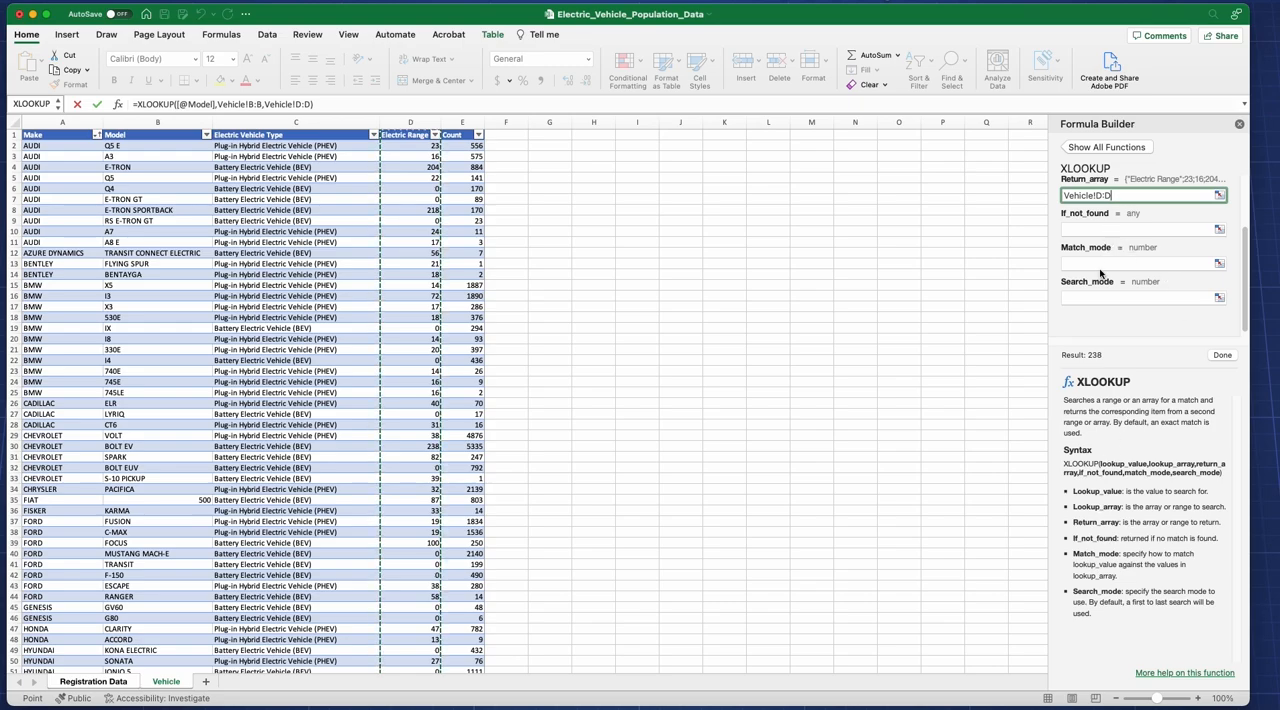
left_click(1162, 677)
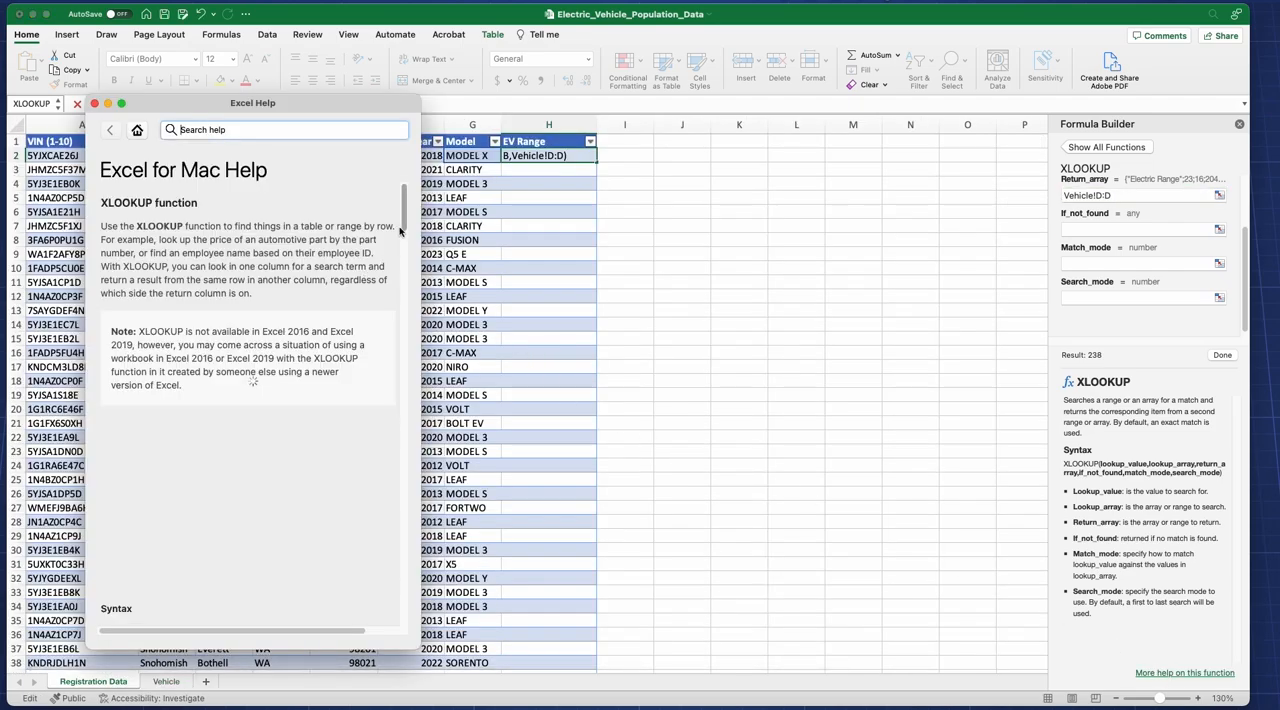
scroll(380, 285, "down", 10)
scroll(398, 291, "down", 3)
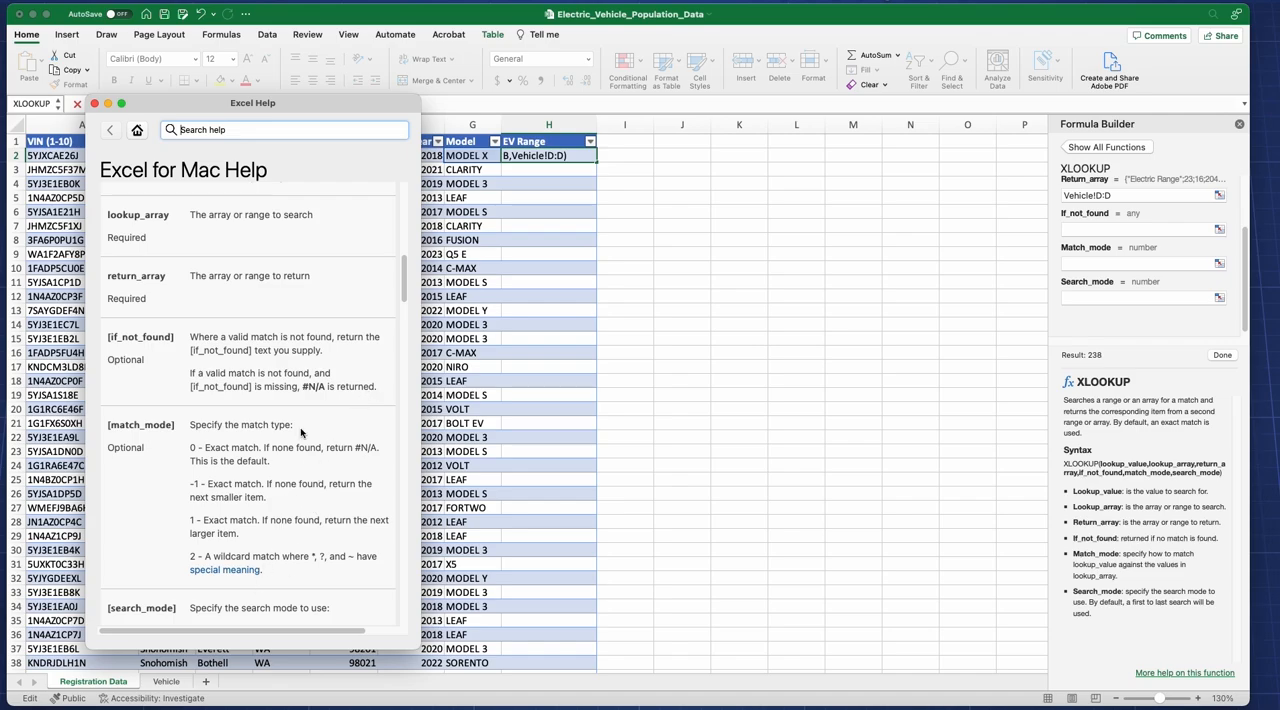
scroll(393, 312, "down", 10)
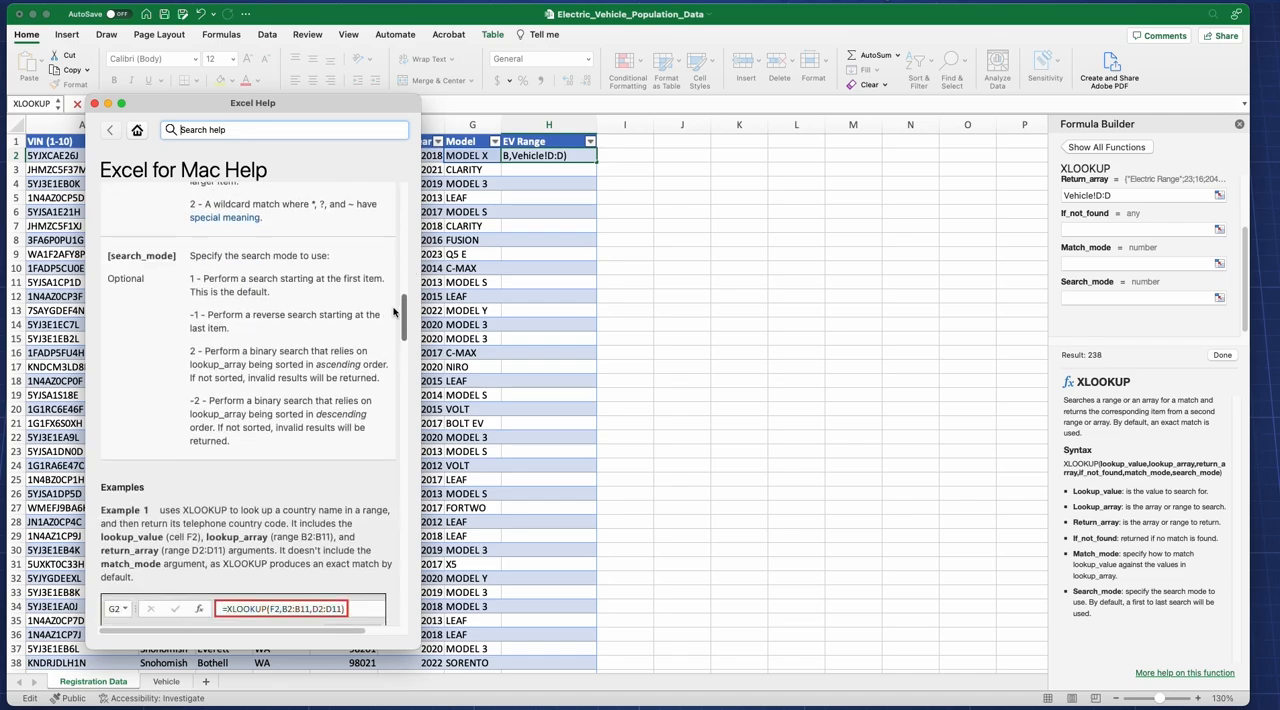
left_click(95, 104)
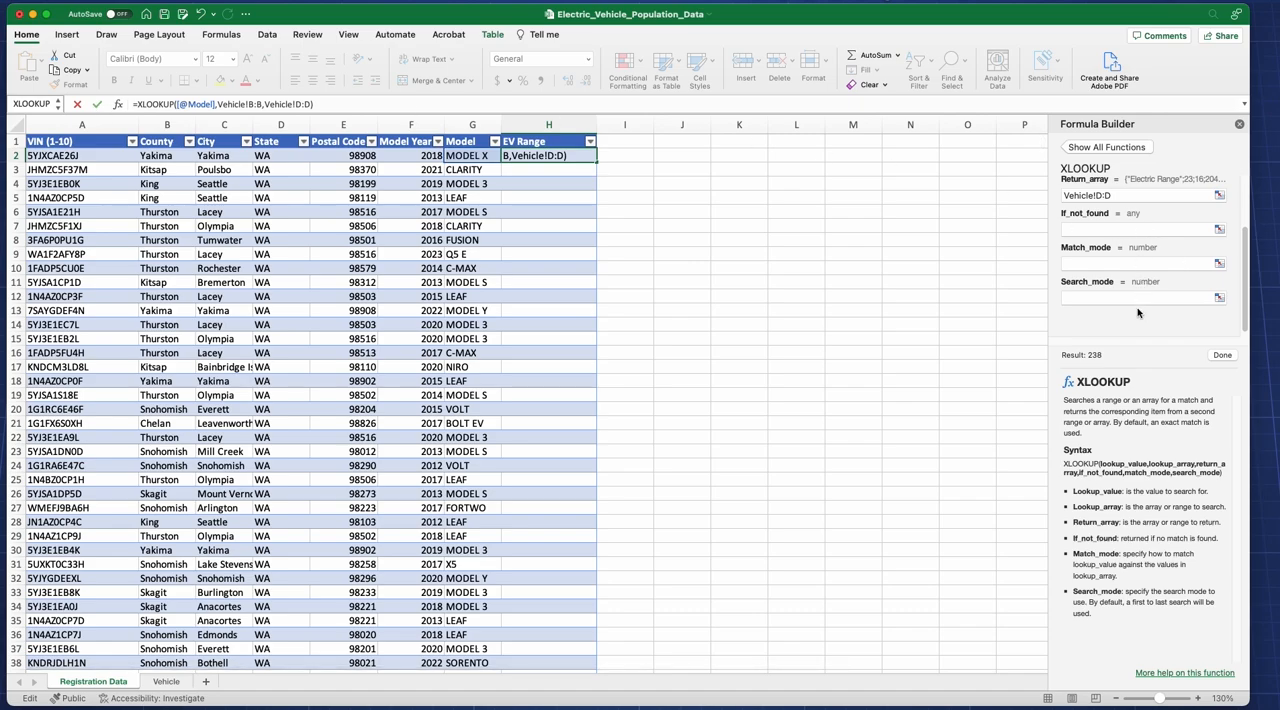
Step: Complete the XLOOKUP formula for the EV Range column, leaving its optional arguments empty
scroll(1149, 266, "up", 3)
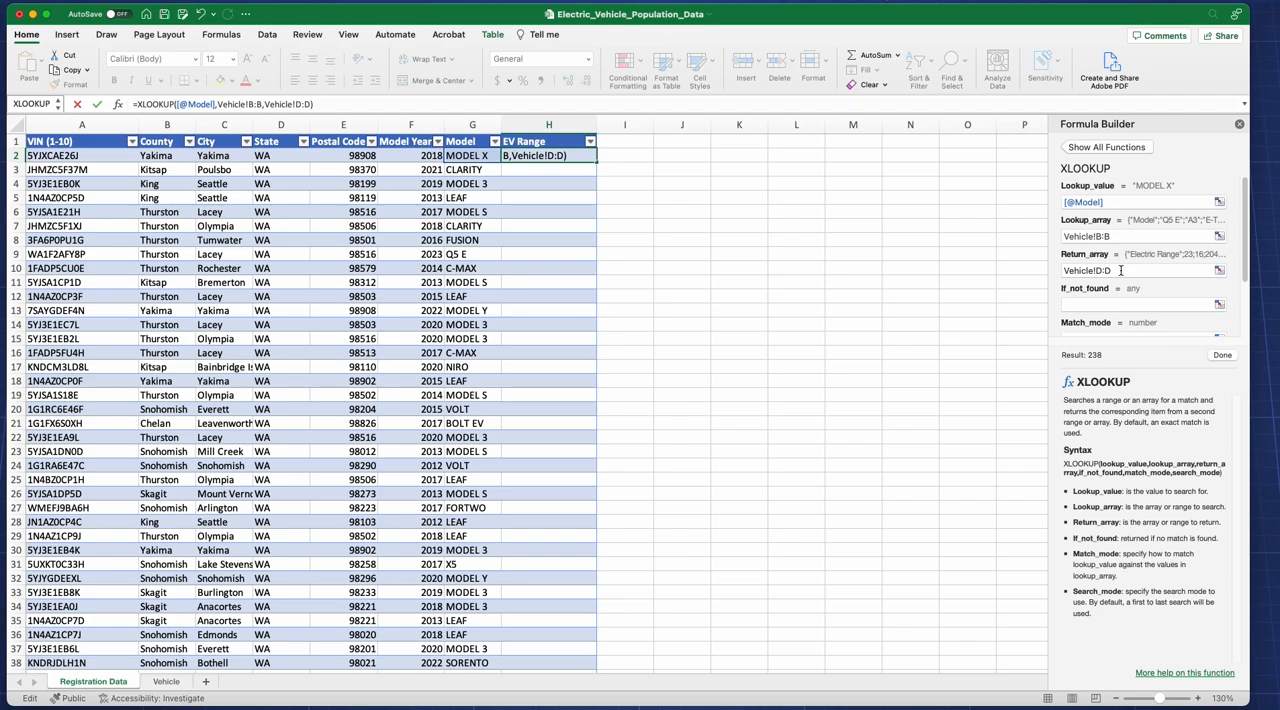
left_click(1222, 356)
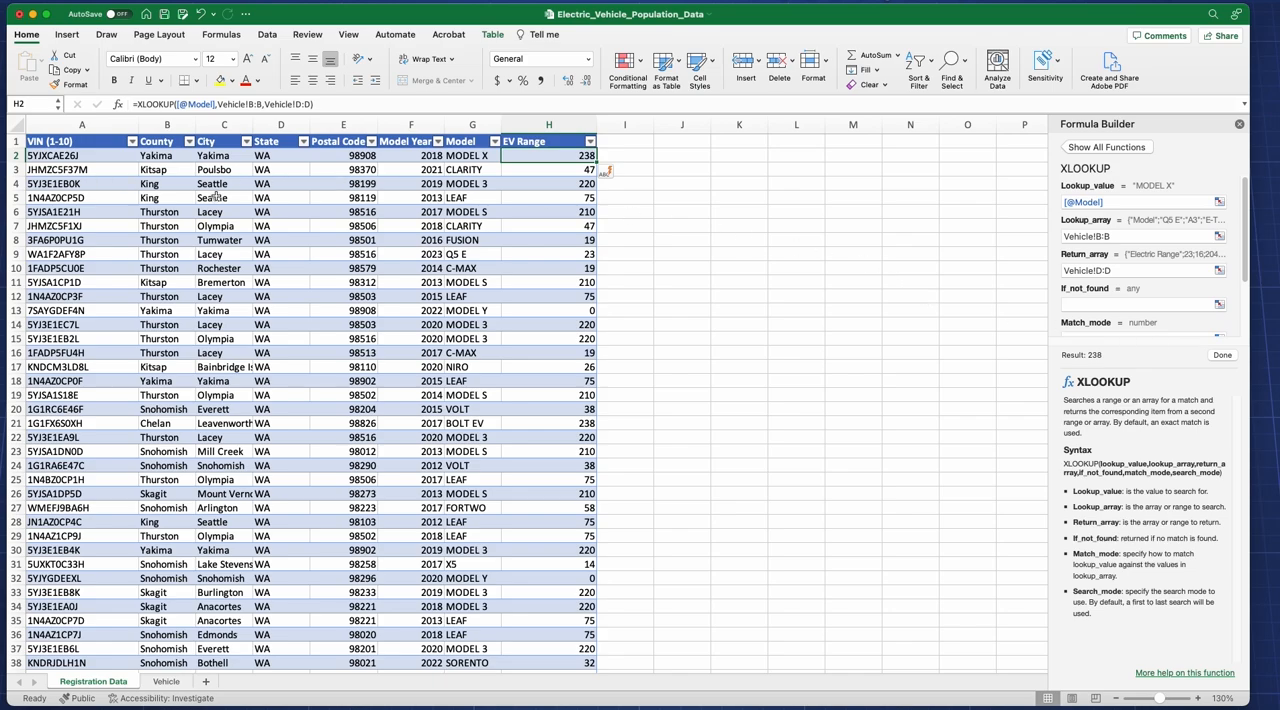
left_click(478, 157)
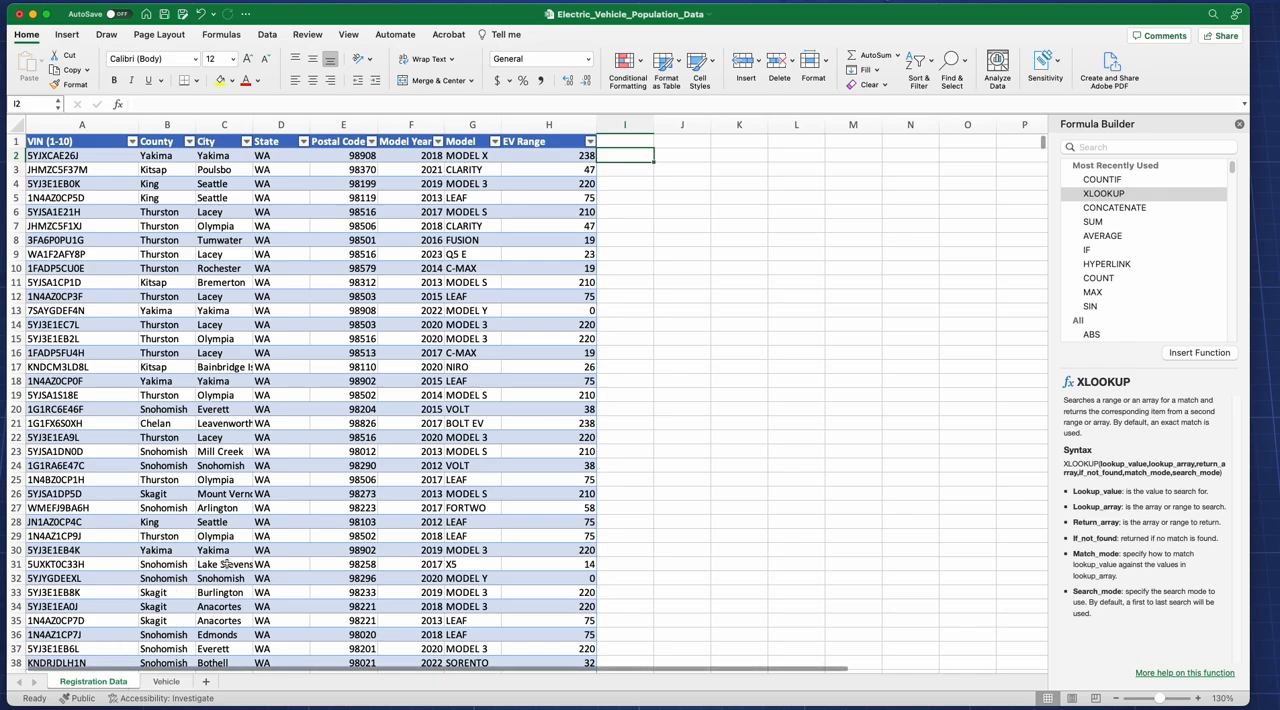
Step: Add another table column by entering the header Eligbility in cell I1
left_click(638, 143)
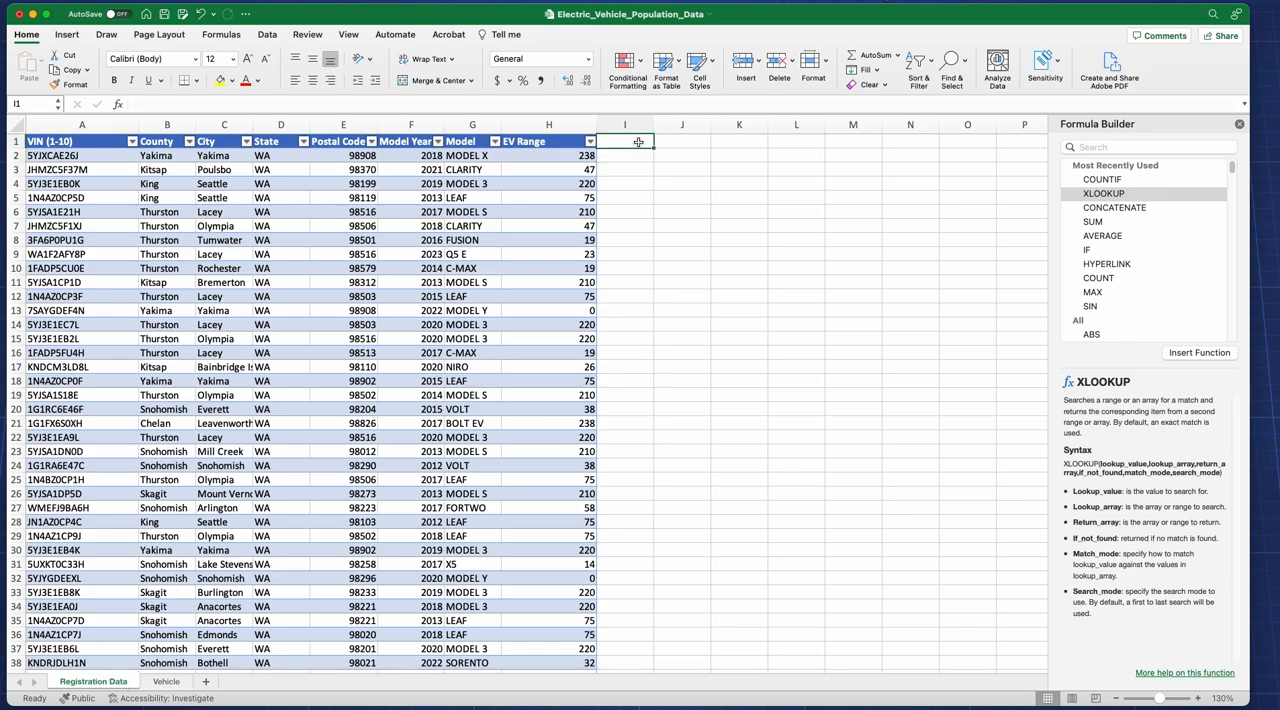
type("Eligbility")
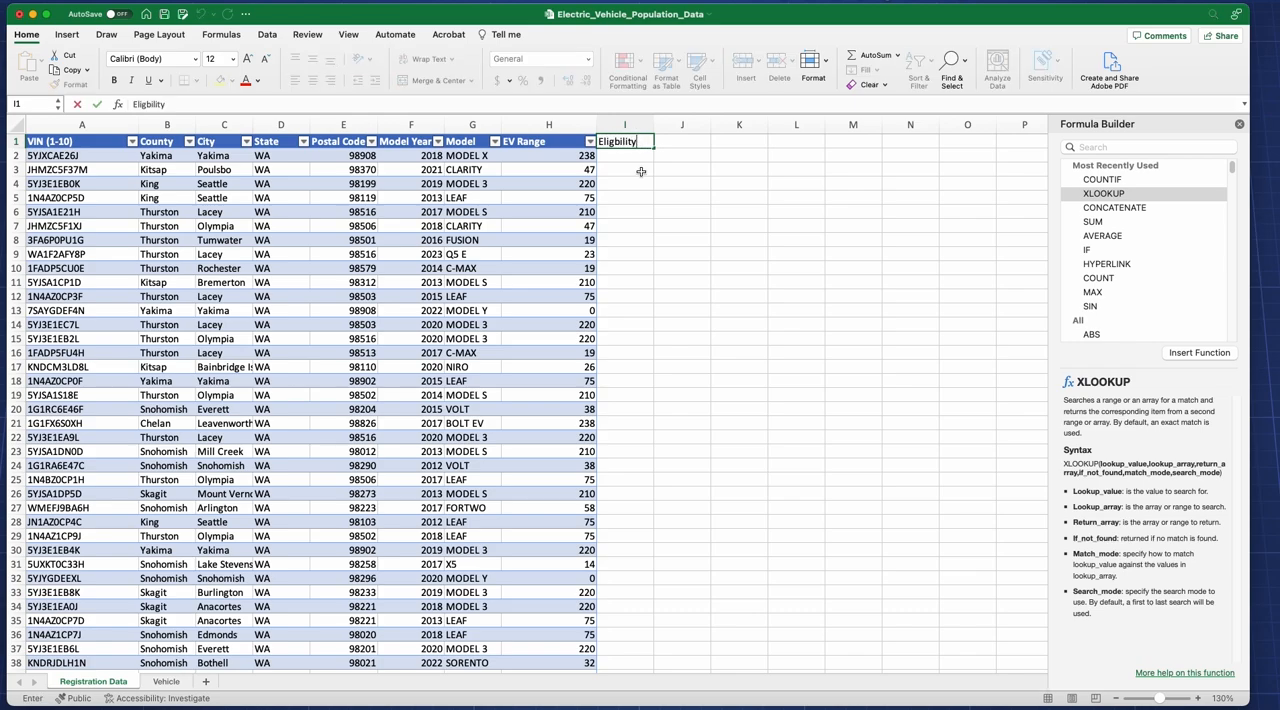
left_click(641, 170)
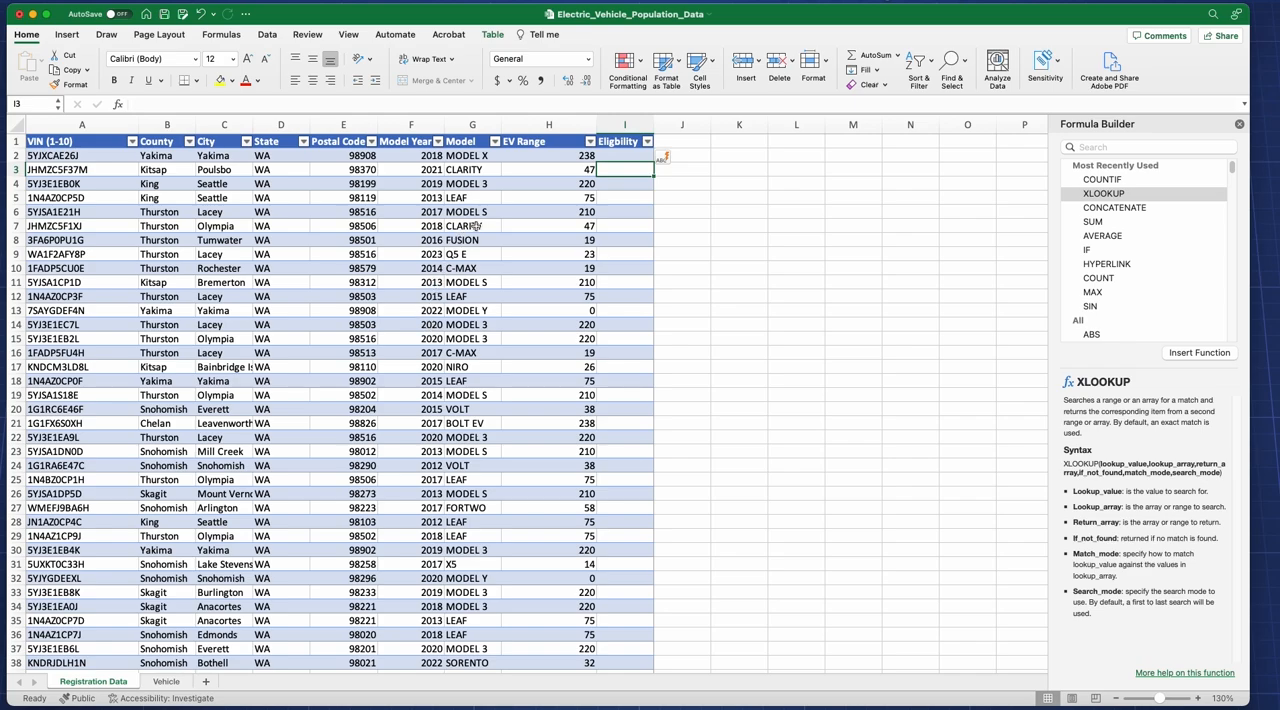
Step: Start an IF function in cell I2 with the logical test [@[EV Range]]>50
left_click(641, 155)
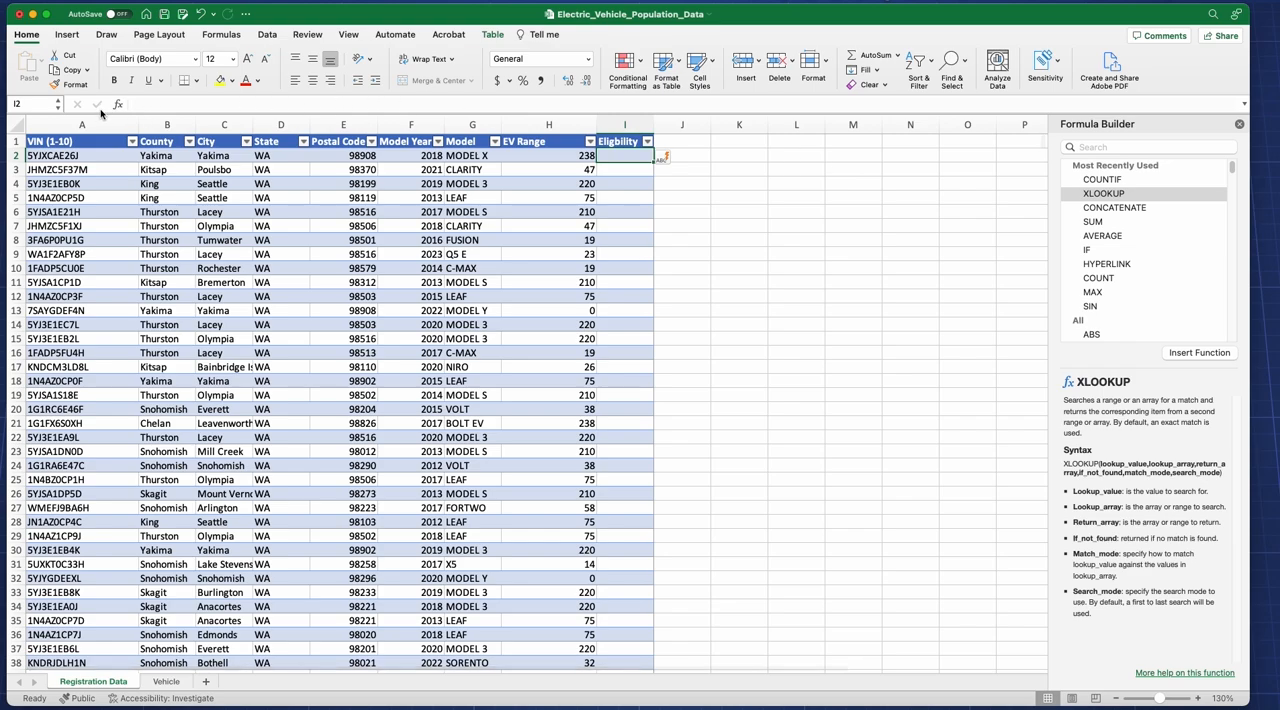
left_click(1089, 251)
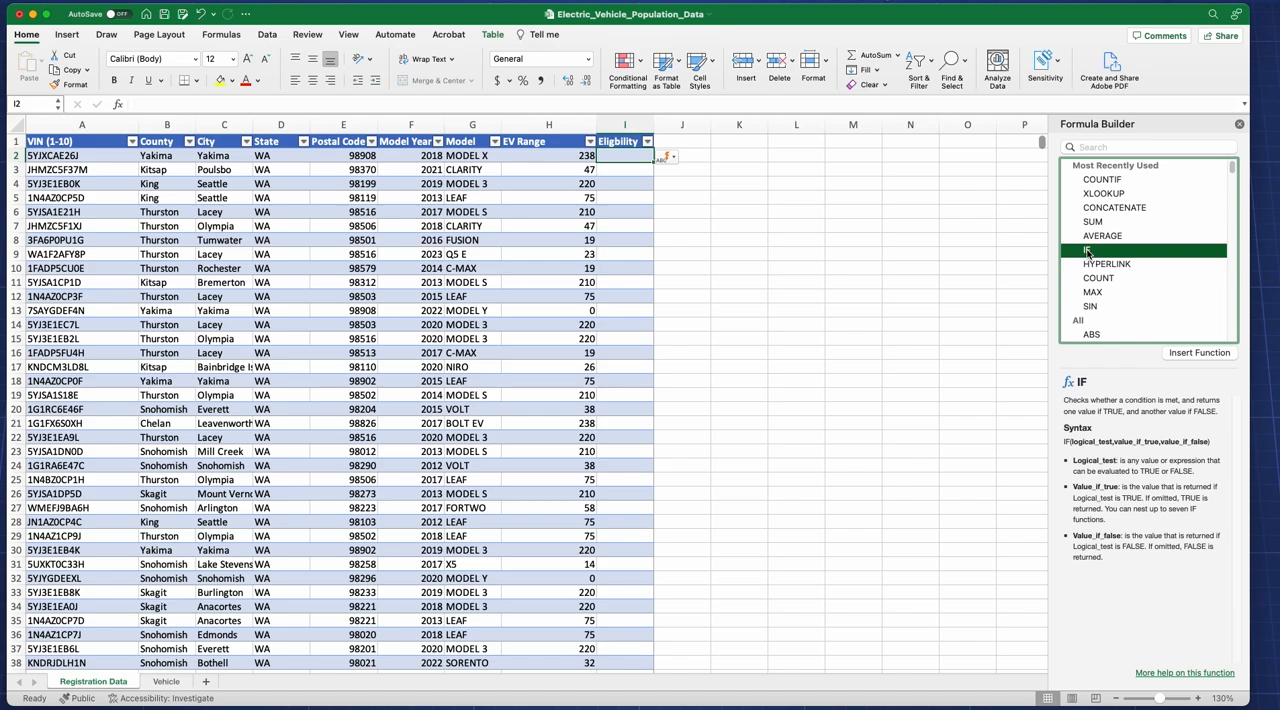
left_click(1222, 355)
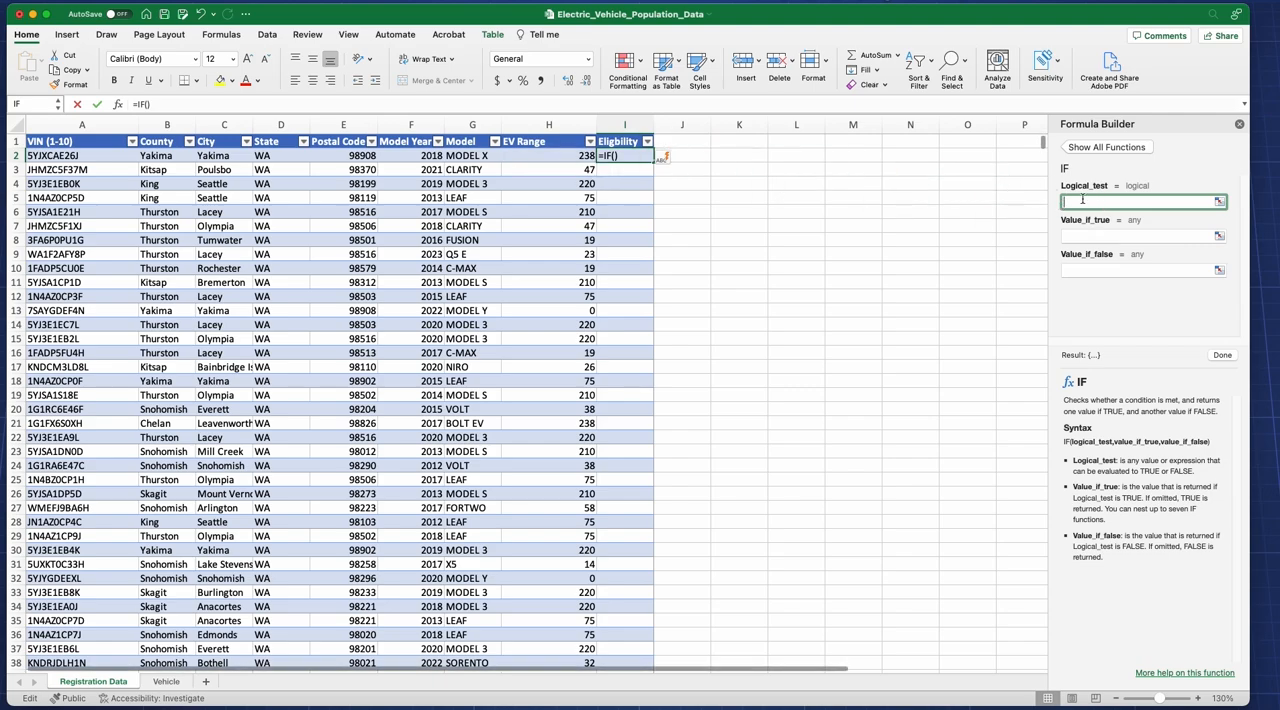
left_click(571, 157)
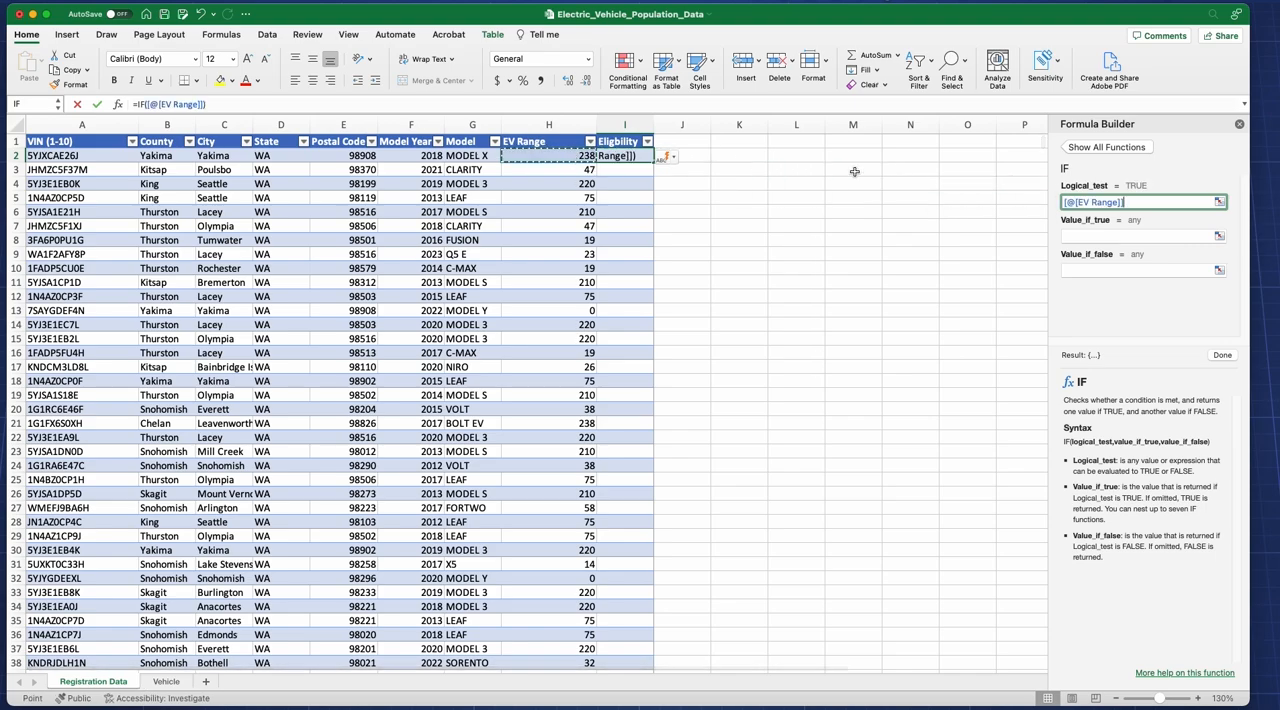
type(">")
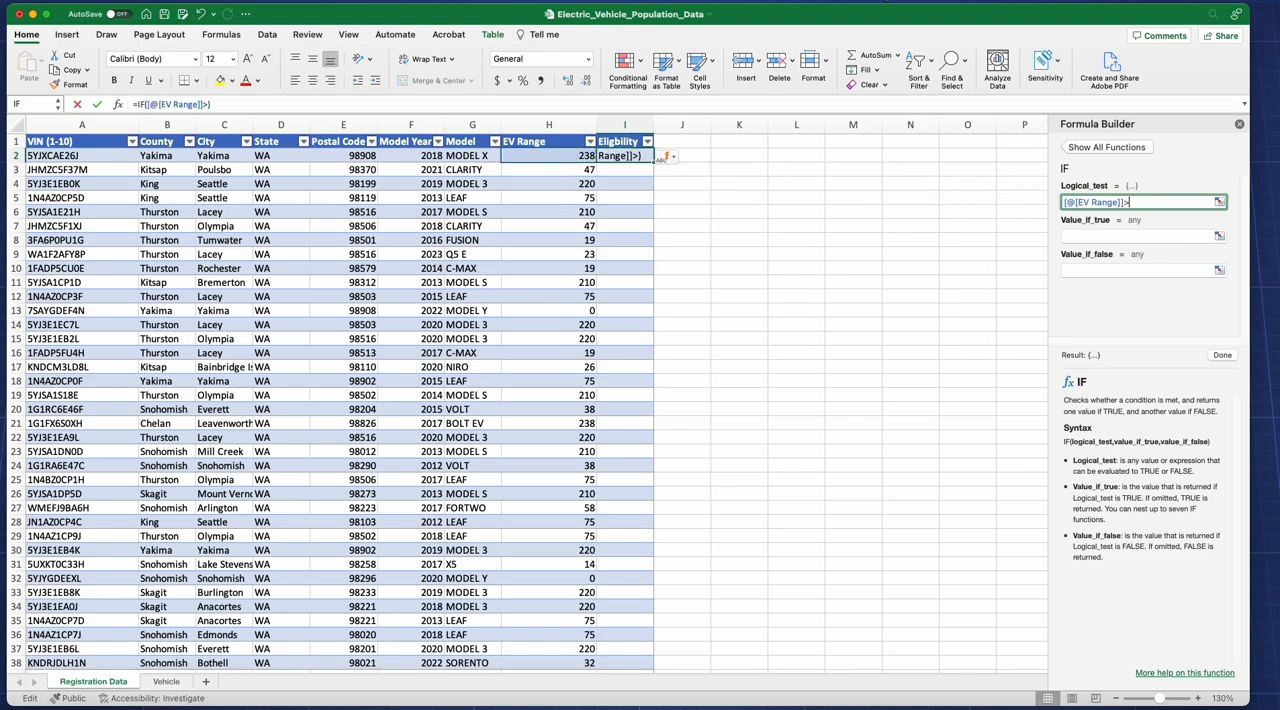
type("50")
Step: Set the IF function to return "Eligible" when true and "Not Eligible" when false, and complete the formula
left_click(1085, 235)
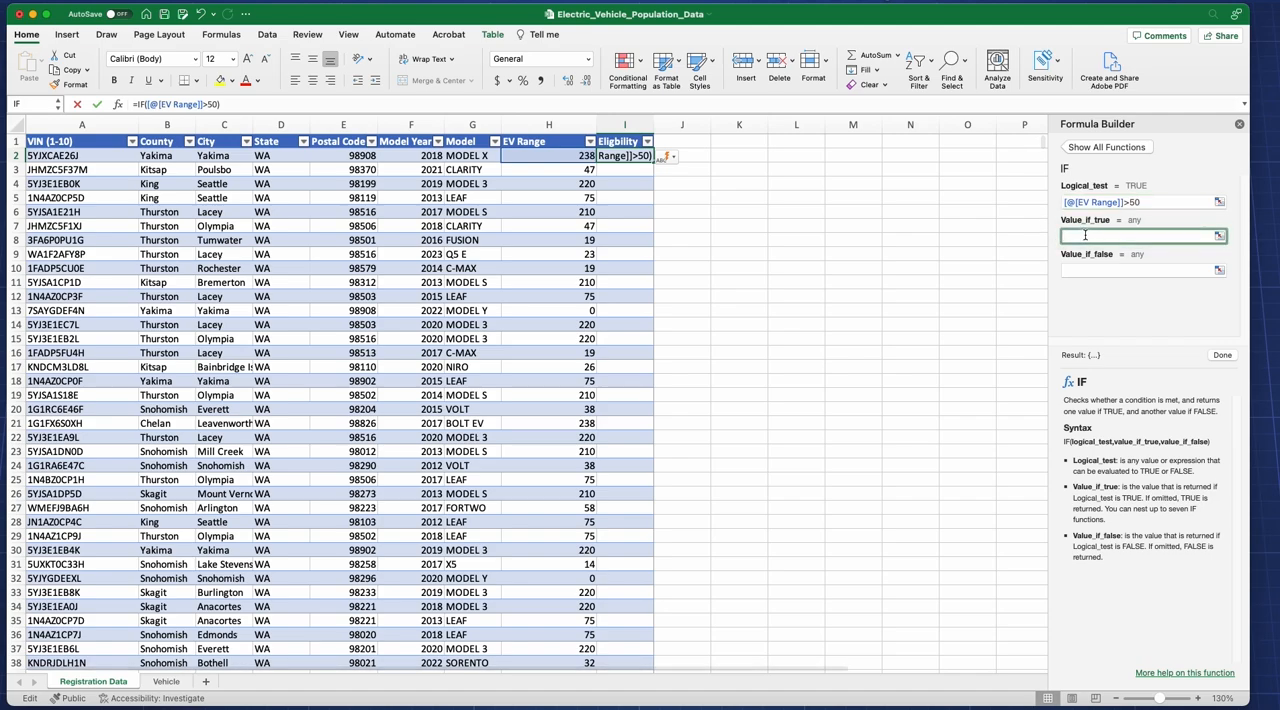
type("Eligible")
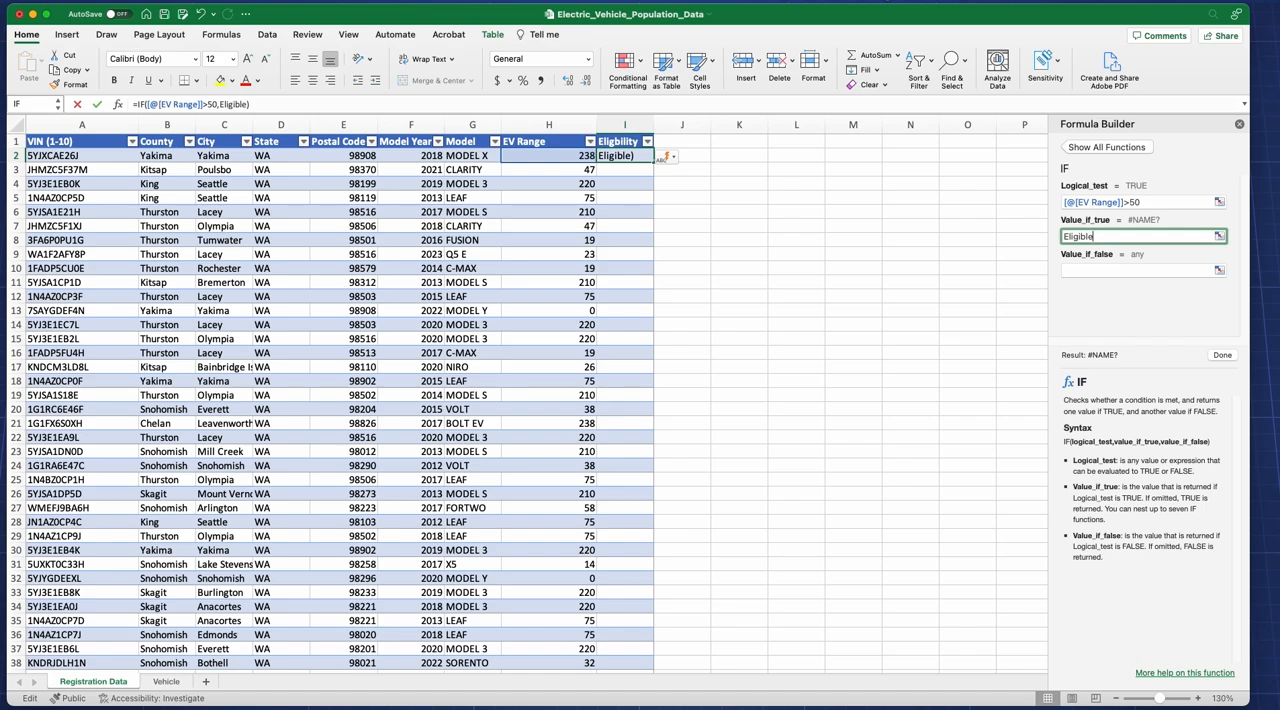
left_click(1112, 268)
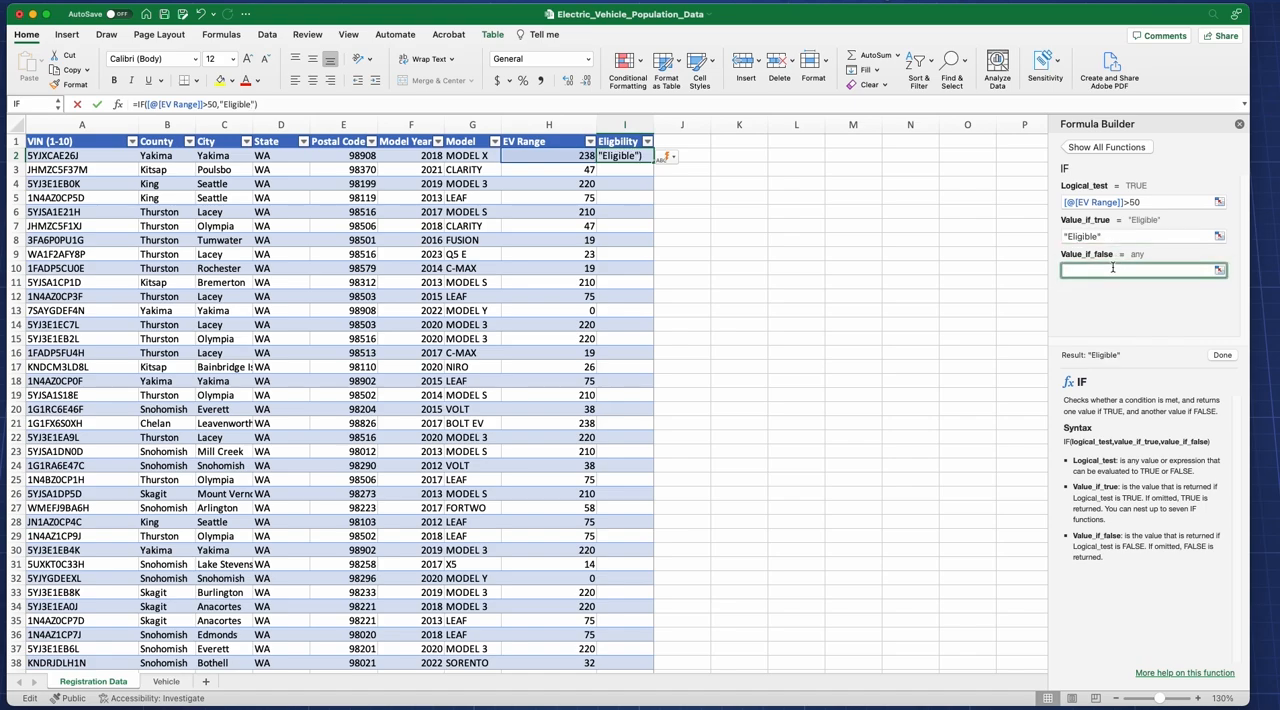
type("\"Not Eligible\"")
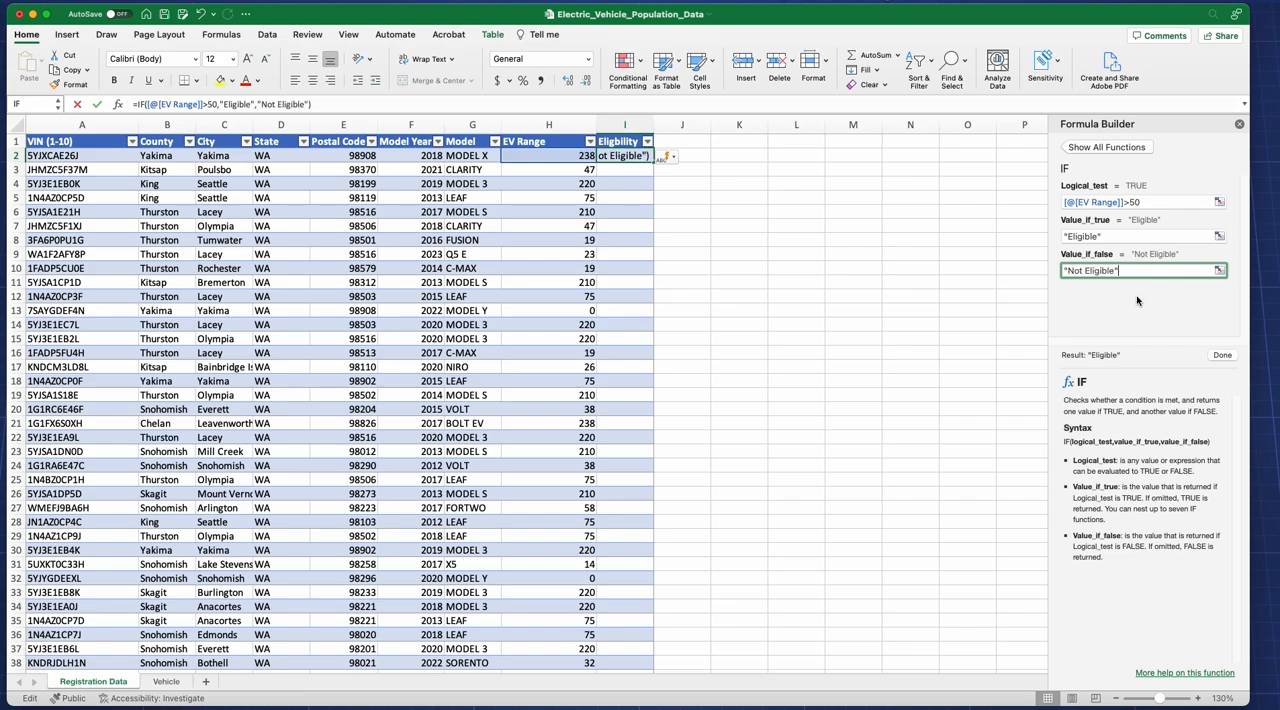
left_click(1222, 356)
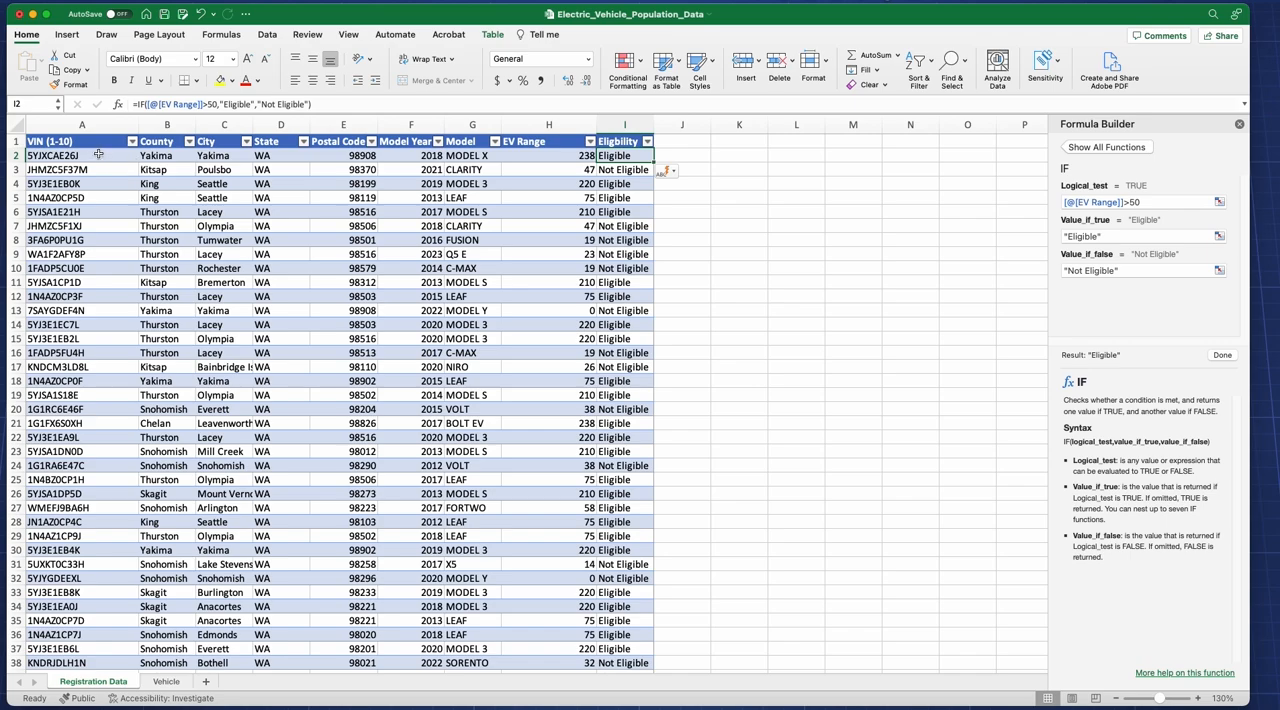
Step: Filter the Eligbility column to show only the rows marked Eligible
left_click(647, 141)
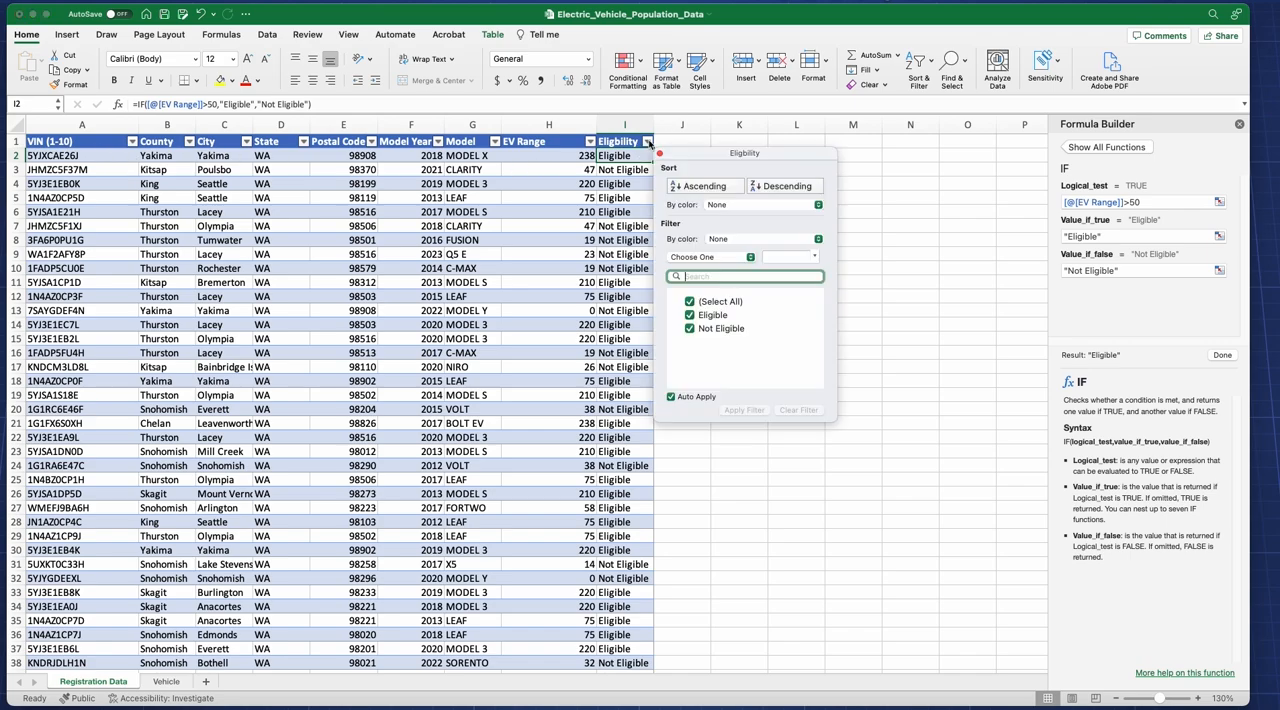
left_click(689, 302)
left_click(690, 317)
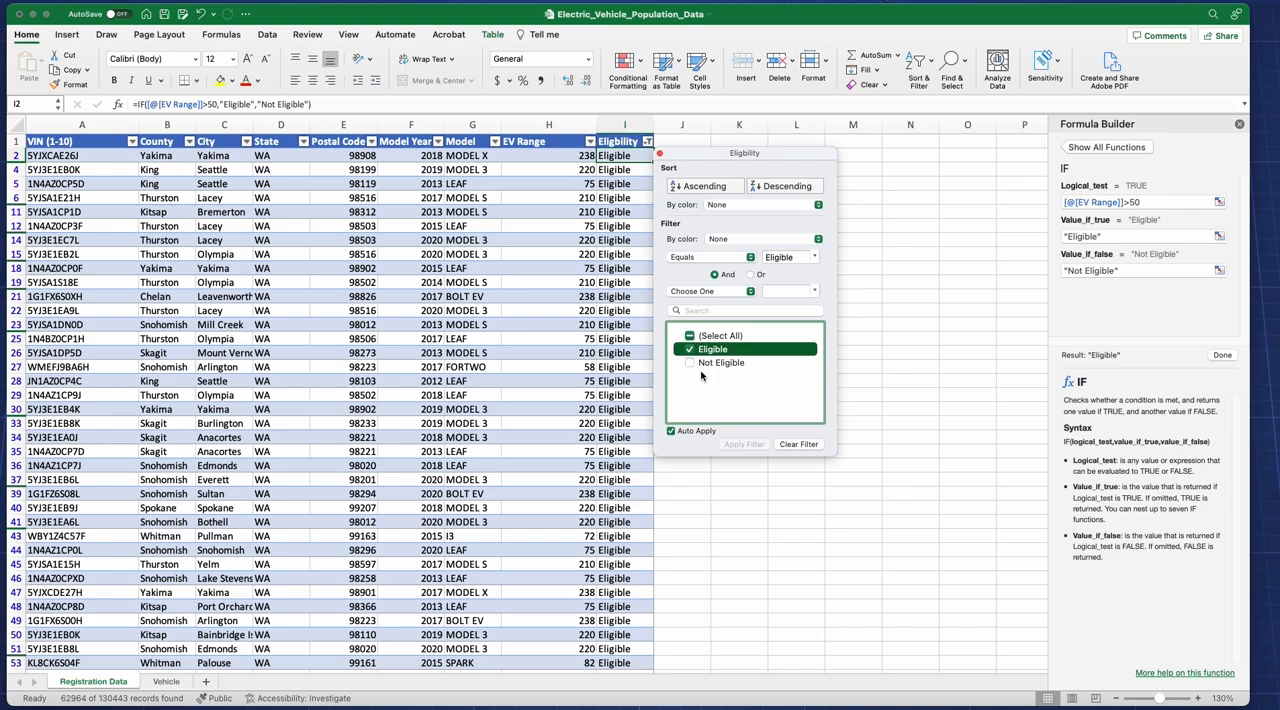
left_click(470, 208)
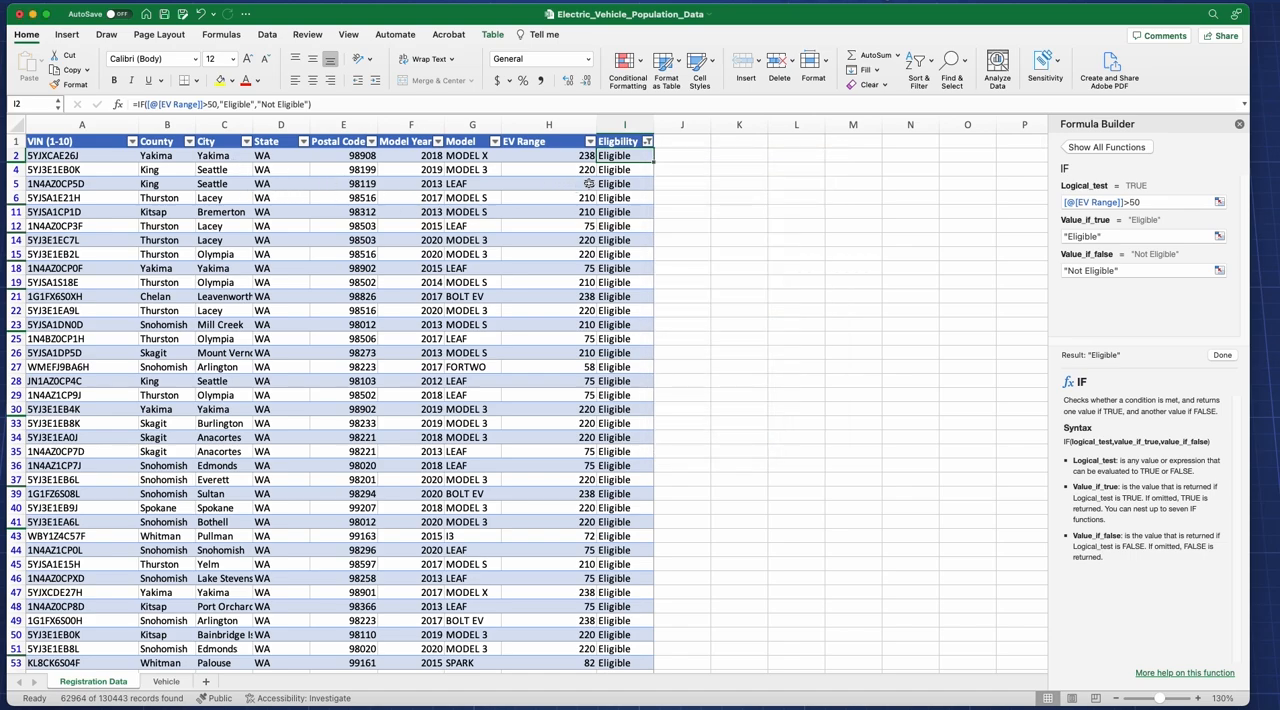
Step: Remove the filter from the Eligbility column so both Eligible and Not Eligible rows are included
left_click(648, 145)
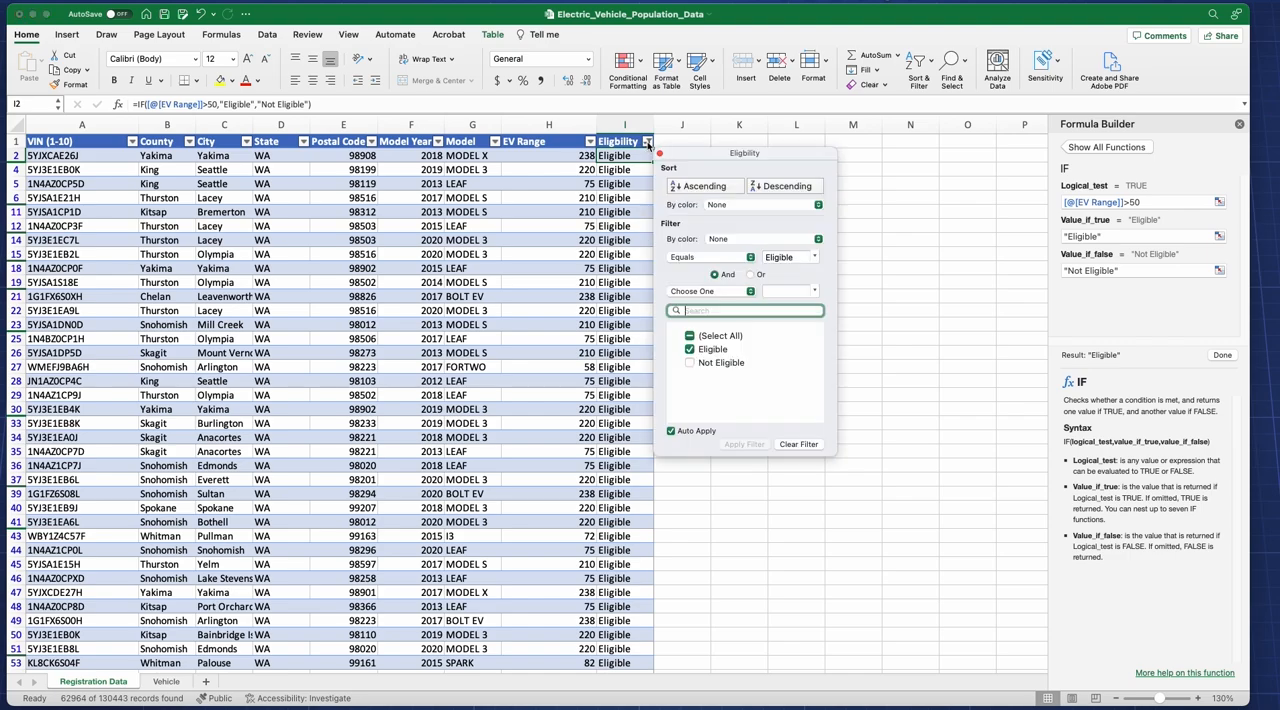
left_click(690, 336)
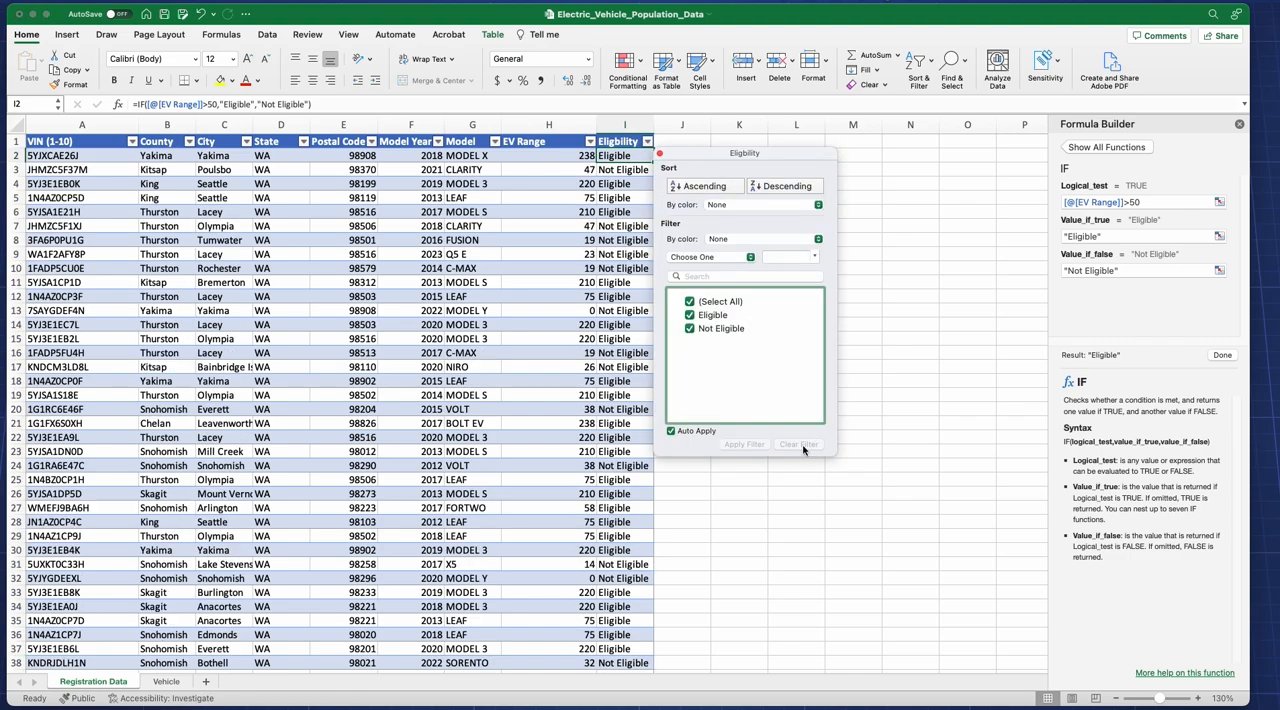
left_click(831, 486)
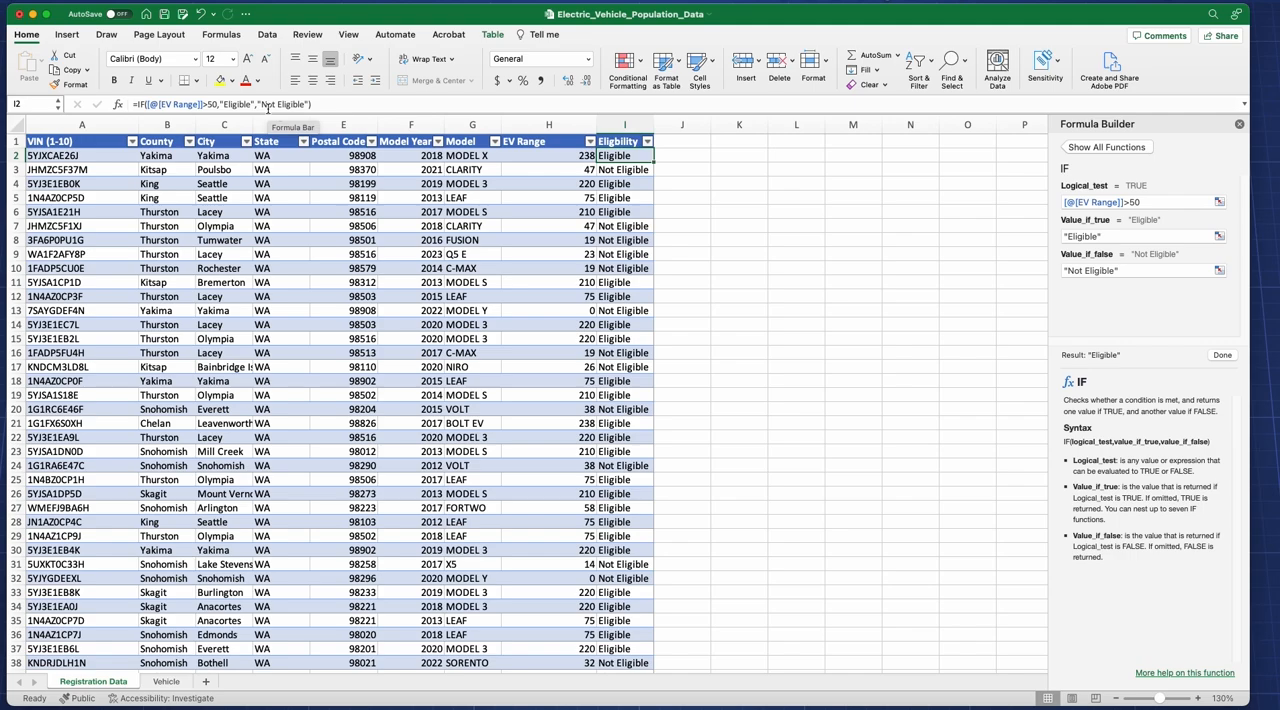
Step: Open the detailed help for the IF function, read through its examples, and close the help window
left_click(1142, 676)
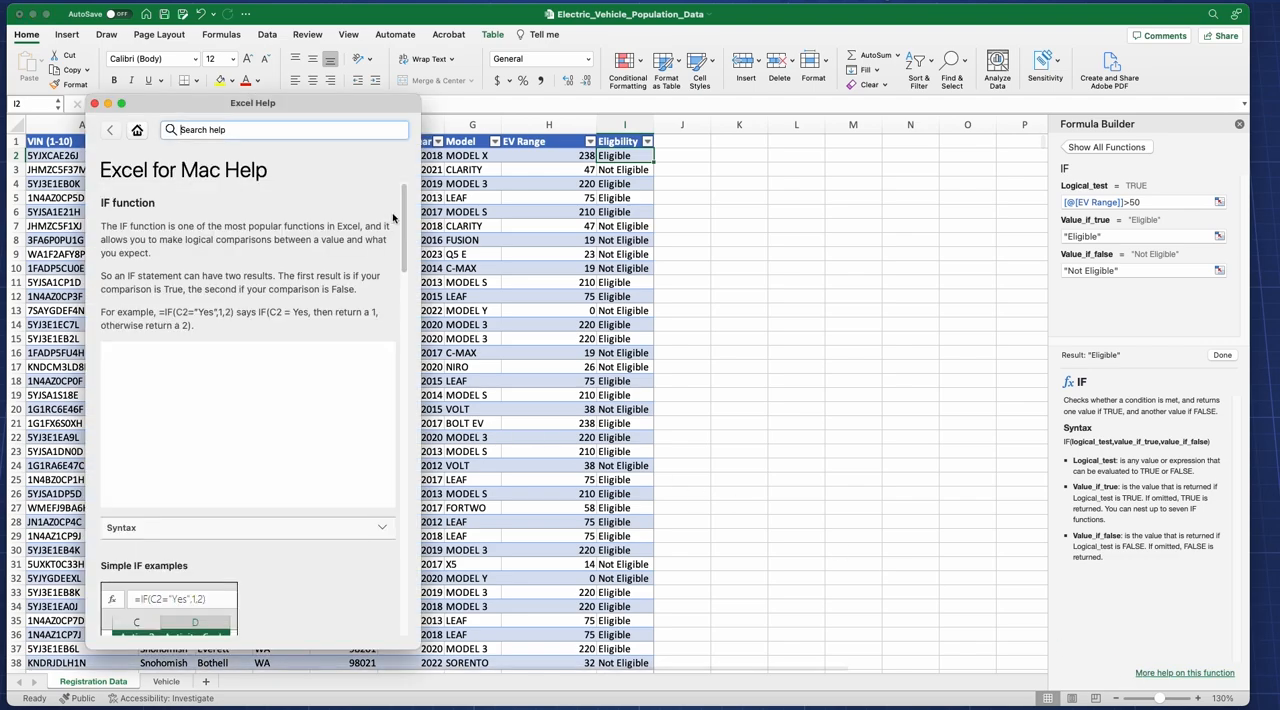
left_click_drag(403, 220, 406, 435)
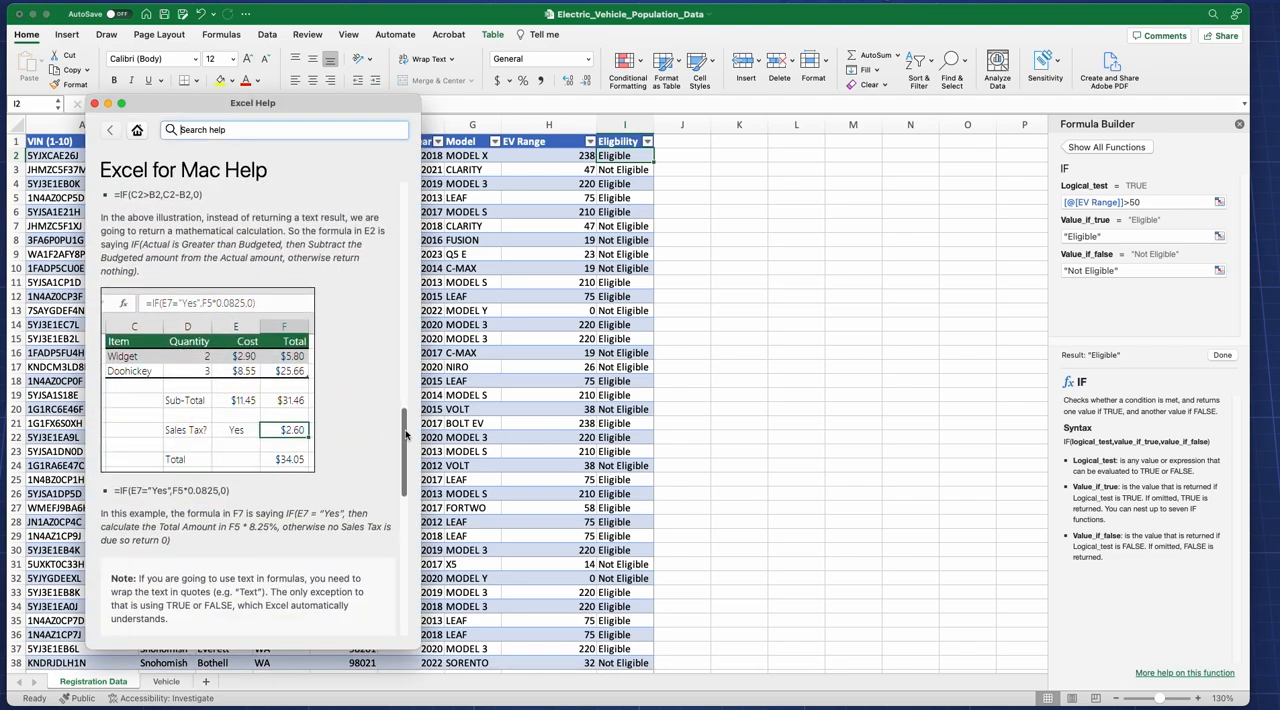
left_click(94, 104)
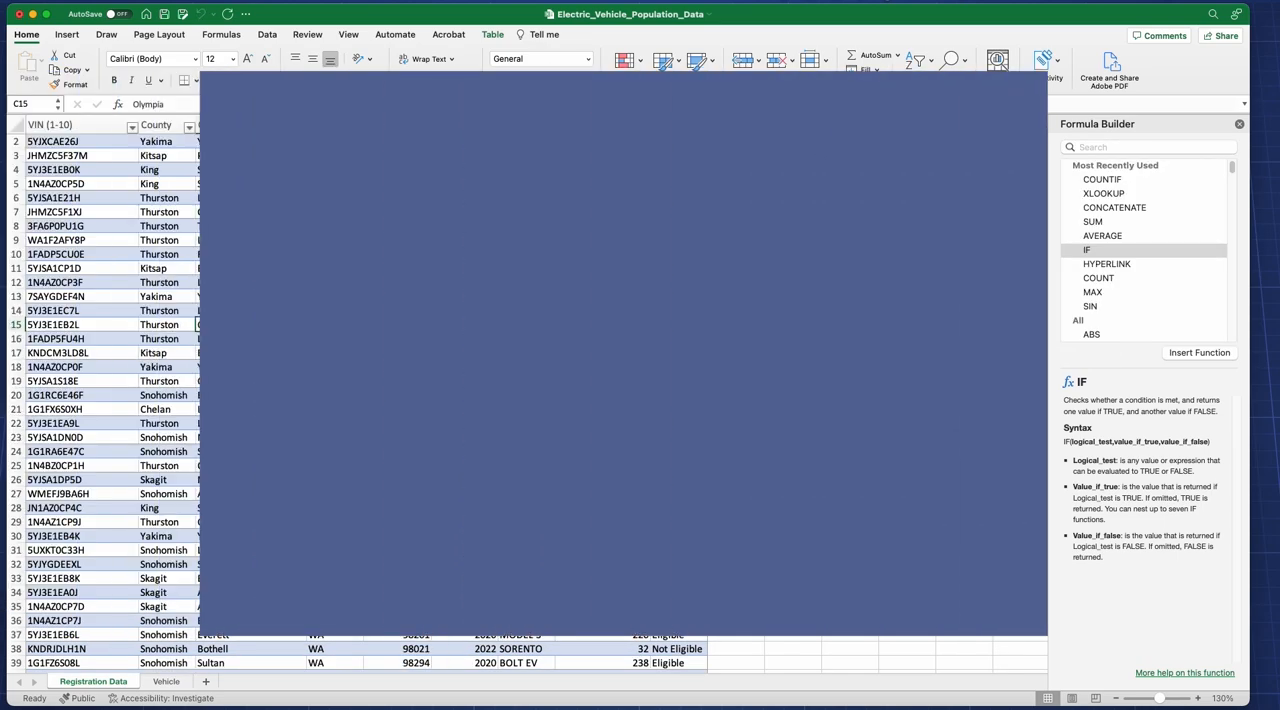
Step: Create a PivotTable from Table2 on a new worksheet
scroll(530, 400, "up", 1)
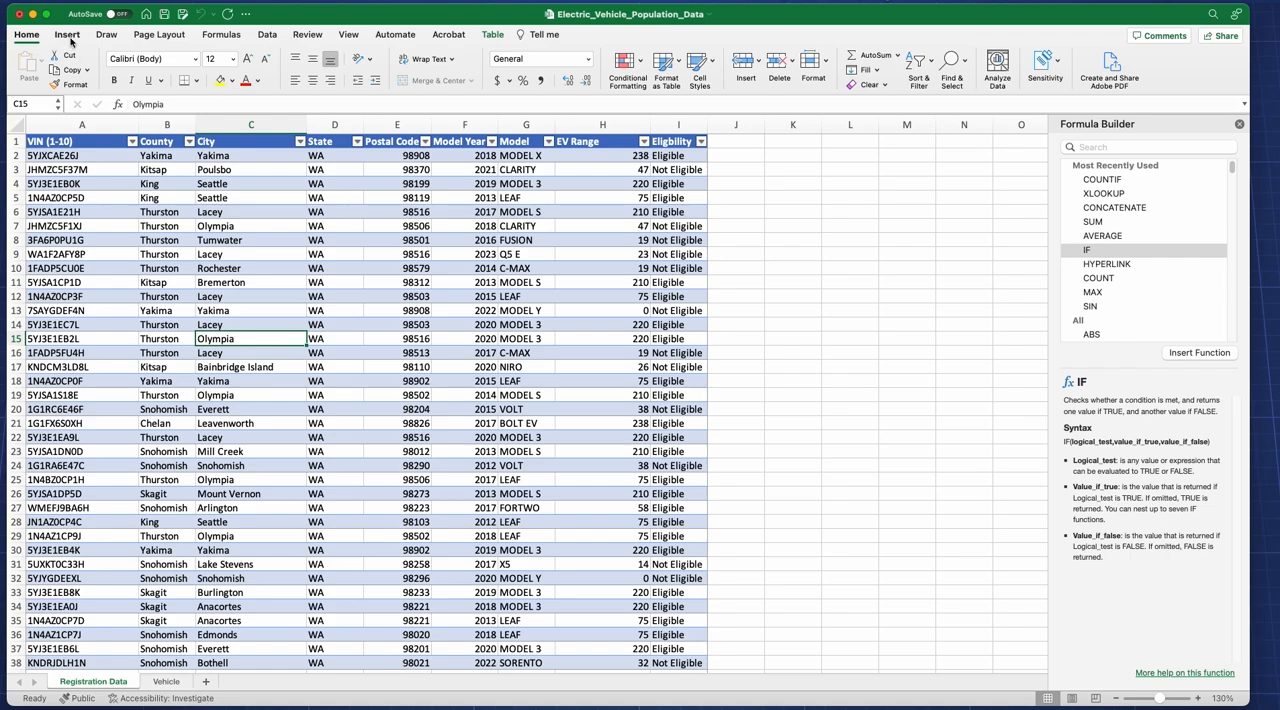
left_click(68, 36)
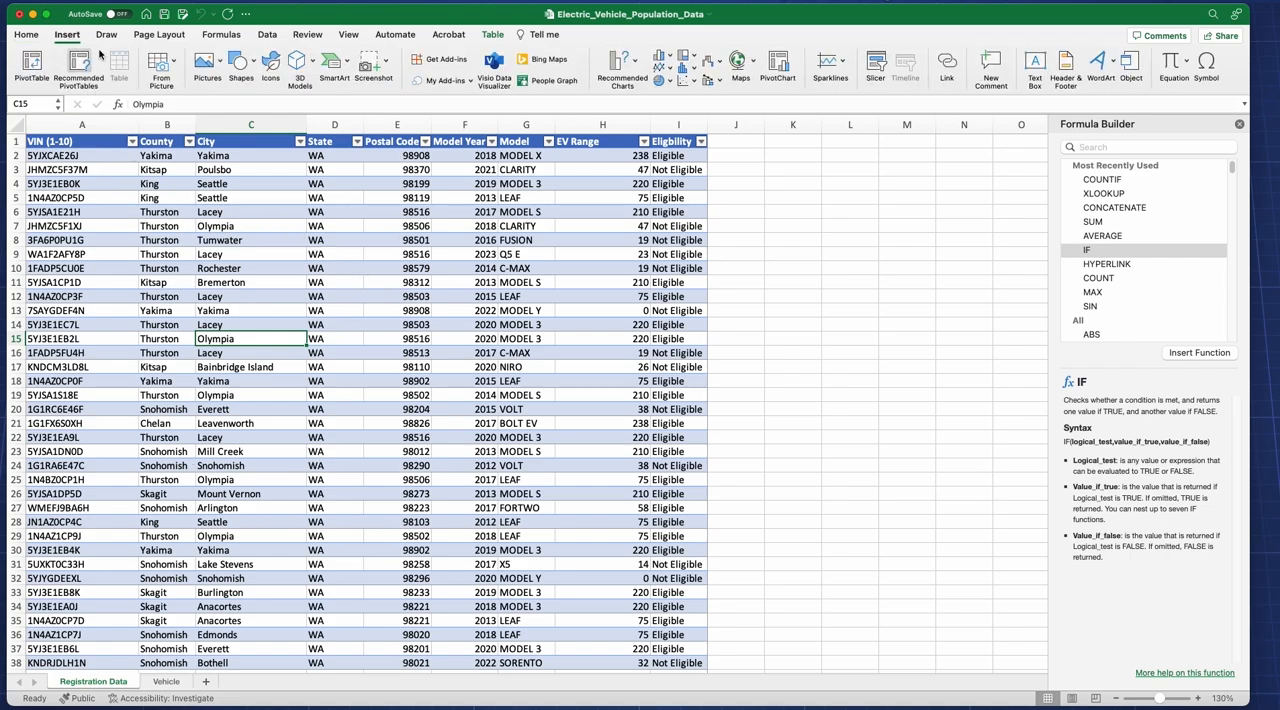
left_click(32, 62)
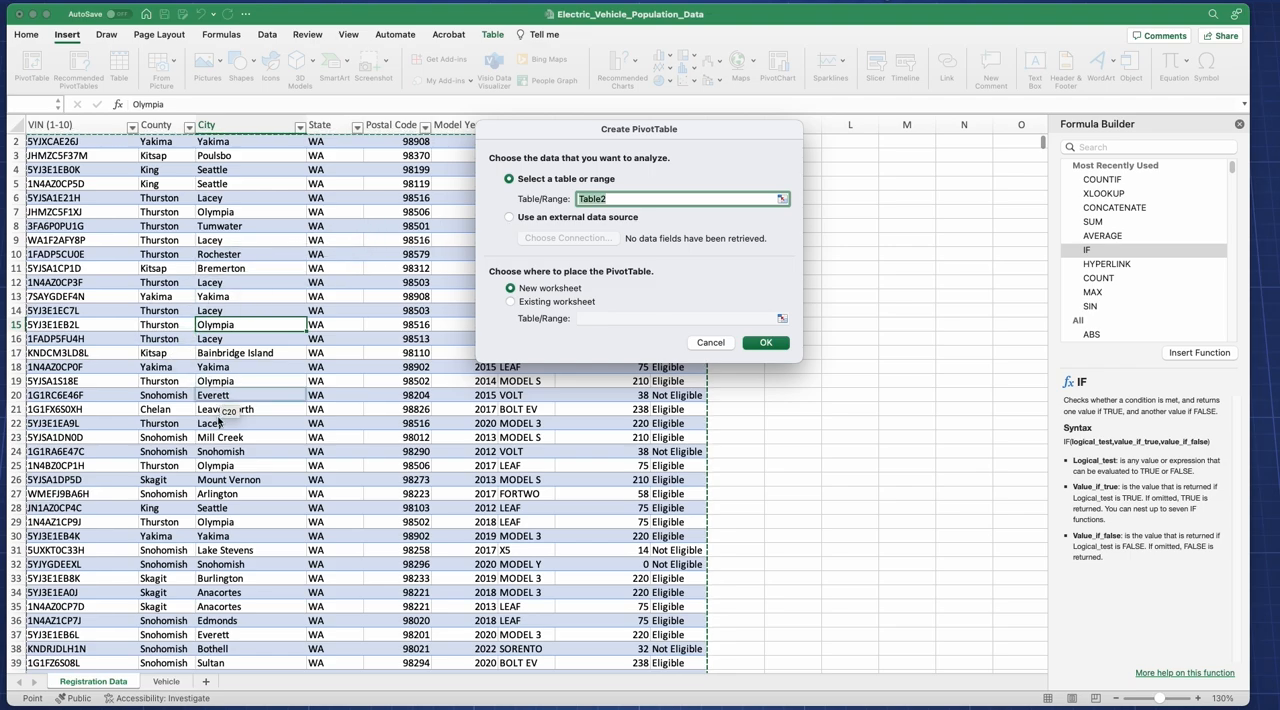
left_click(764, 343)
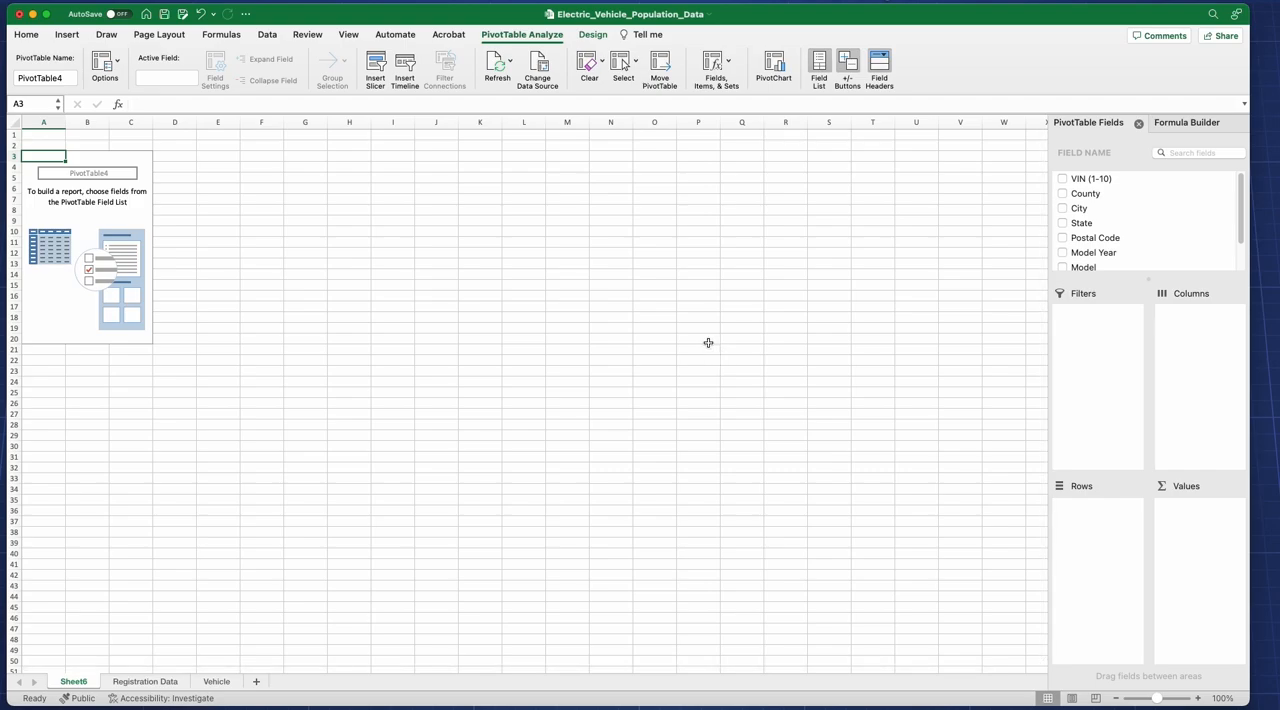
Step: Add the Model Year field to the PivotTable's rows
mouse_move(1242, 187)
left_mouse_down()
mouse_move(1243, 236)
mouse_move(1238, 178)
left_mouse_up()
left_click_drag(1240, 193, 1238, 219)
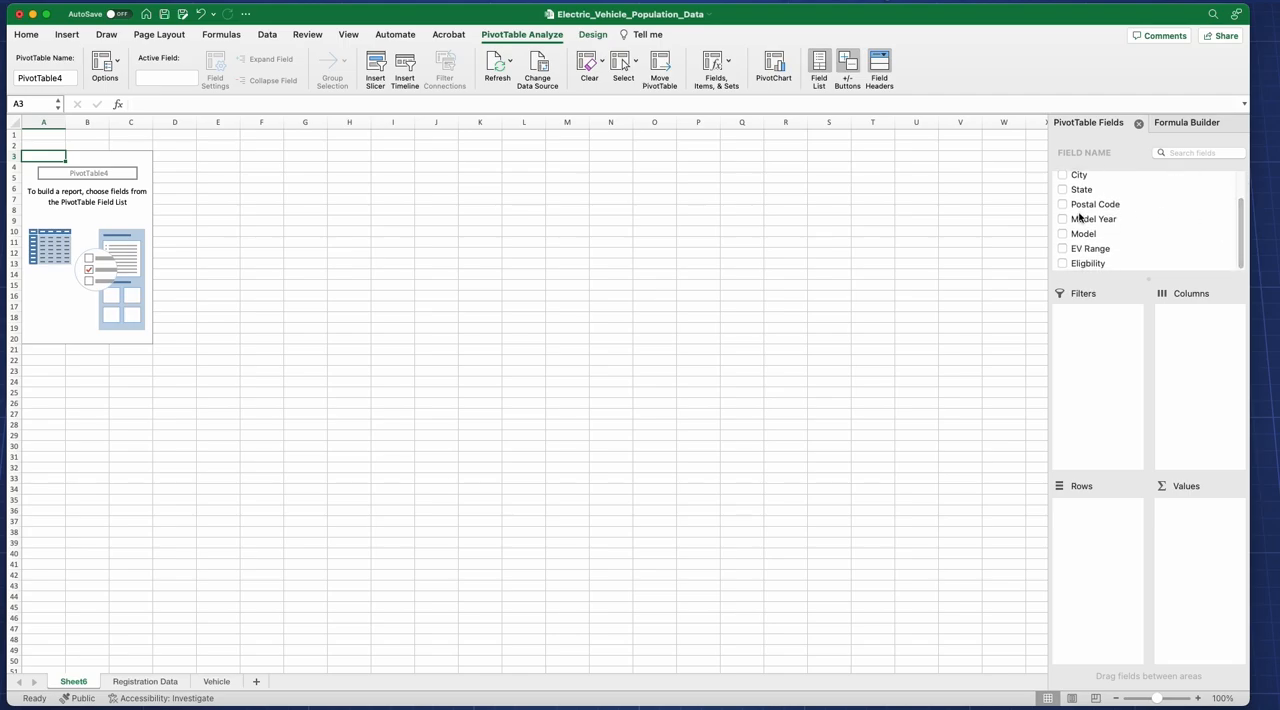
left_click_drag(1085, 222, 1114, 569)
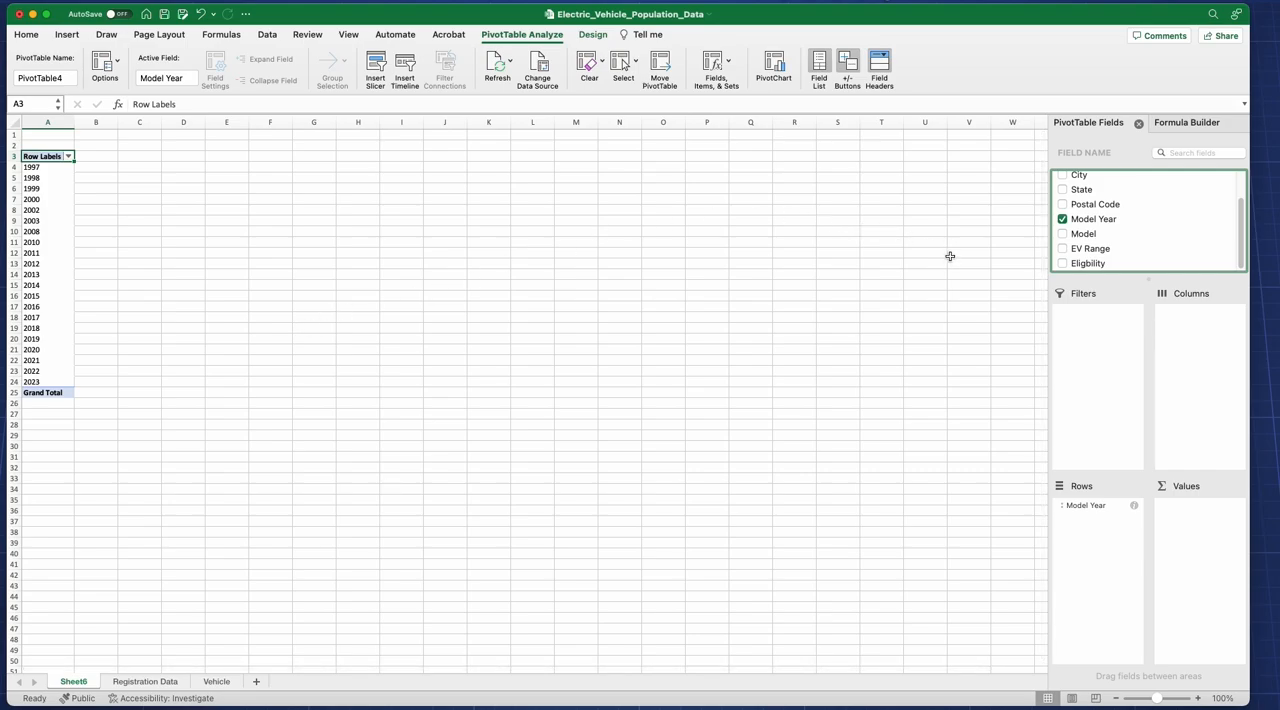
Step: Add Model Year to the PivotTable's values and summarize it by Count
left_click_drag(1103, 218, 1197, 528)
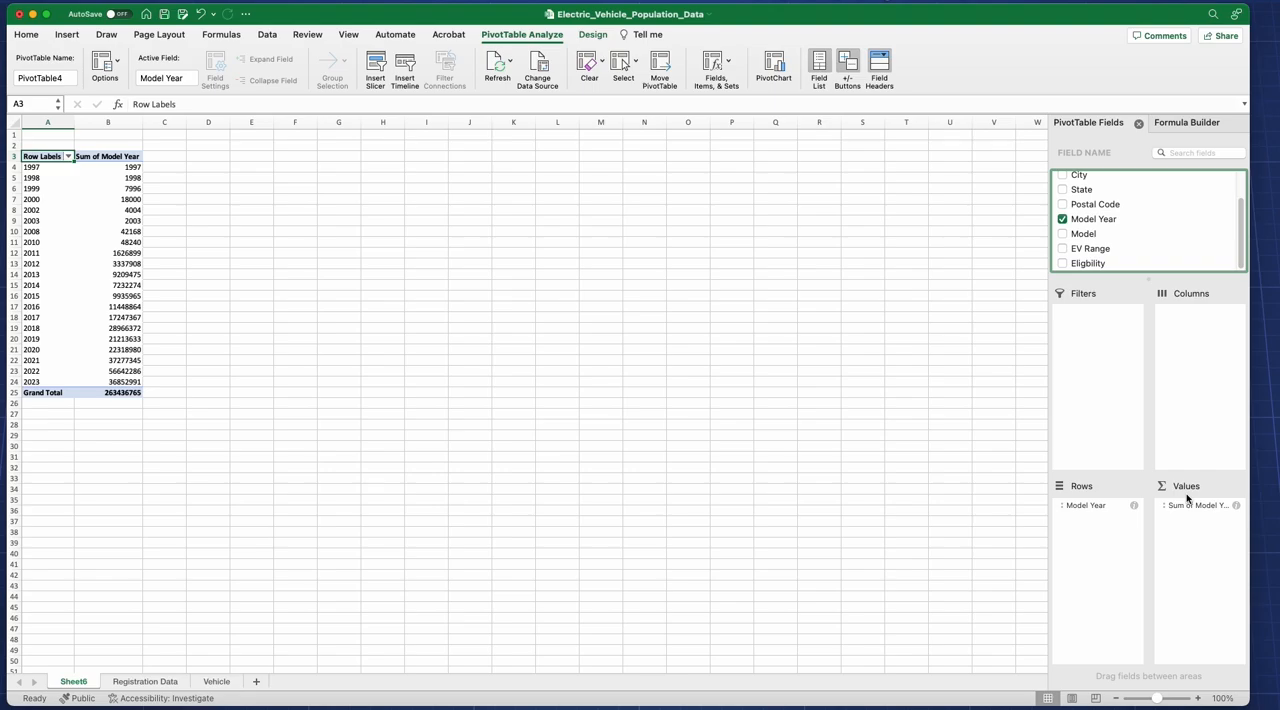
left_click(1236, 507)
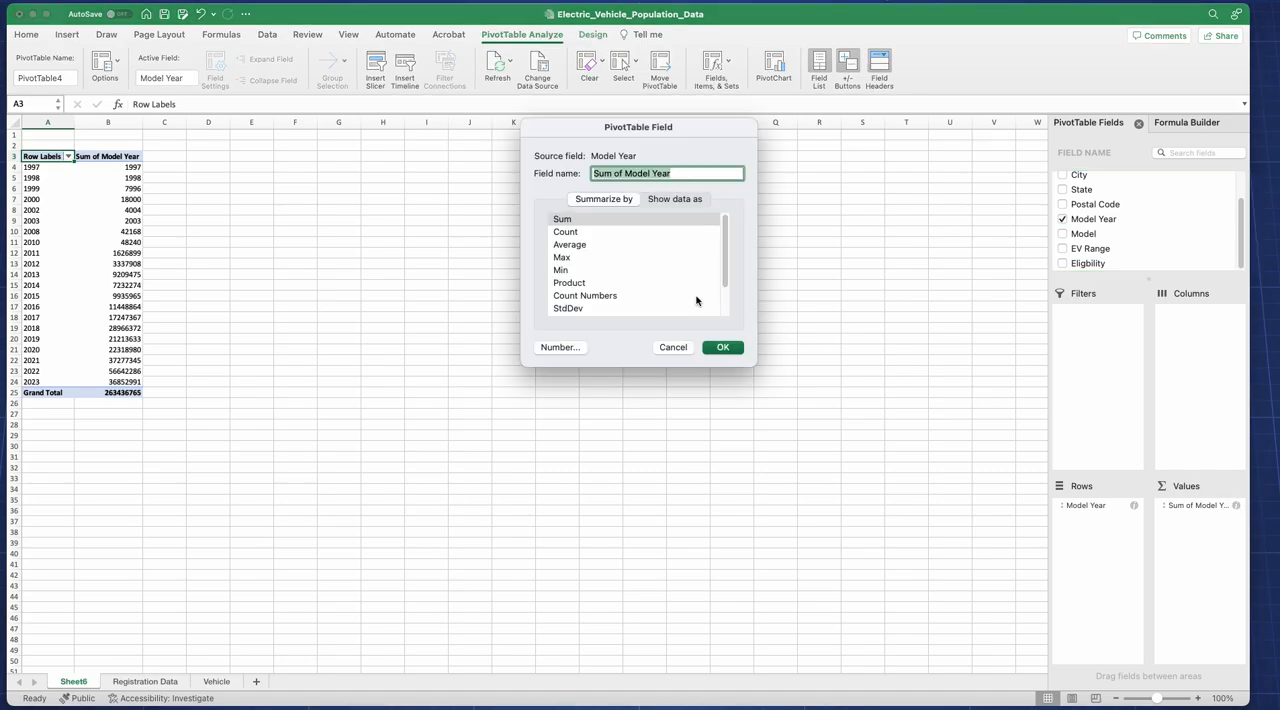
left_click(560, 236)
left_click(723, 347)
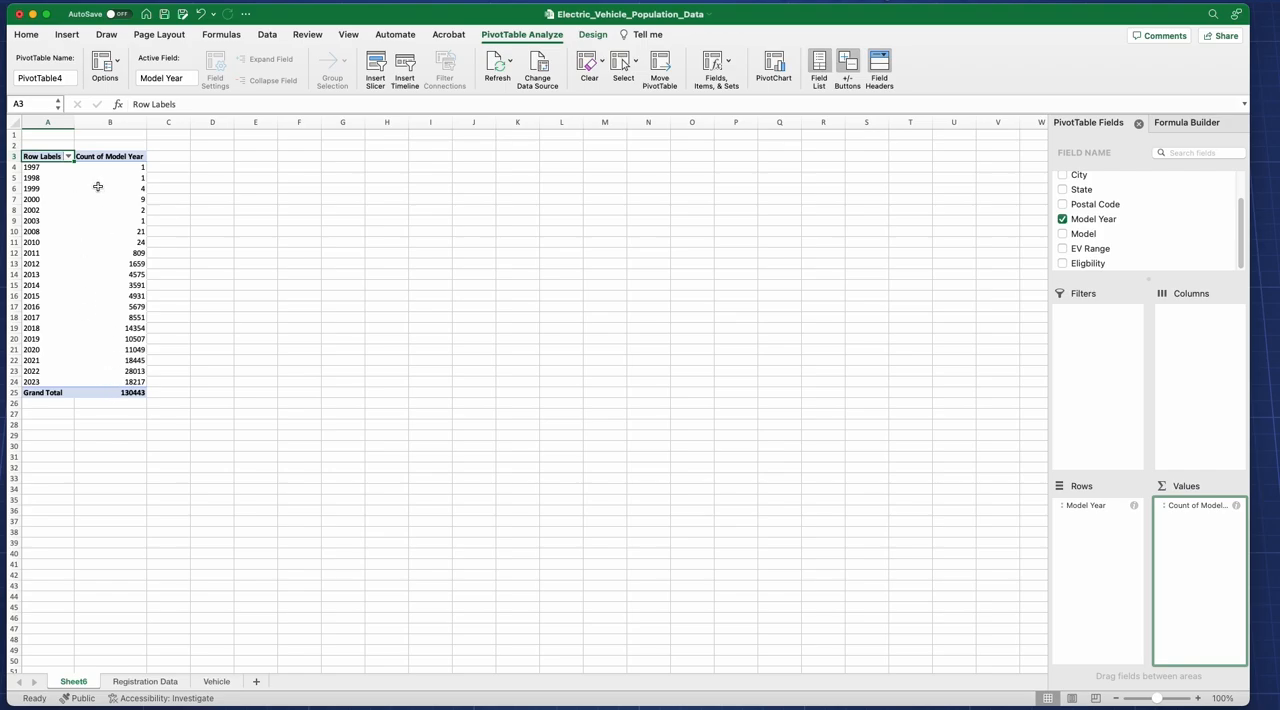
Step: Add the Model field to the PivotTable's rows beneath Model Year
left_click_drag(55, 169, 54, 197)
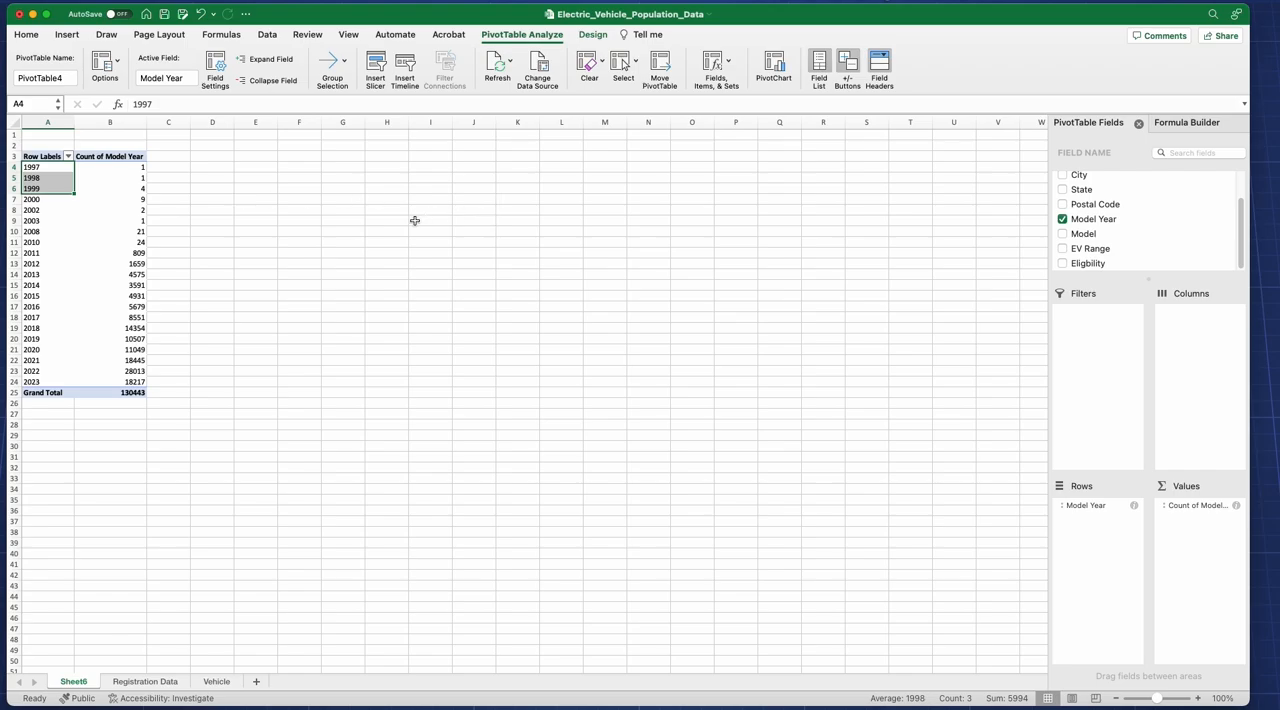
left_click(54, 255)
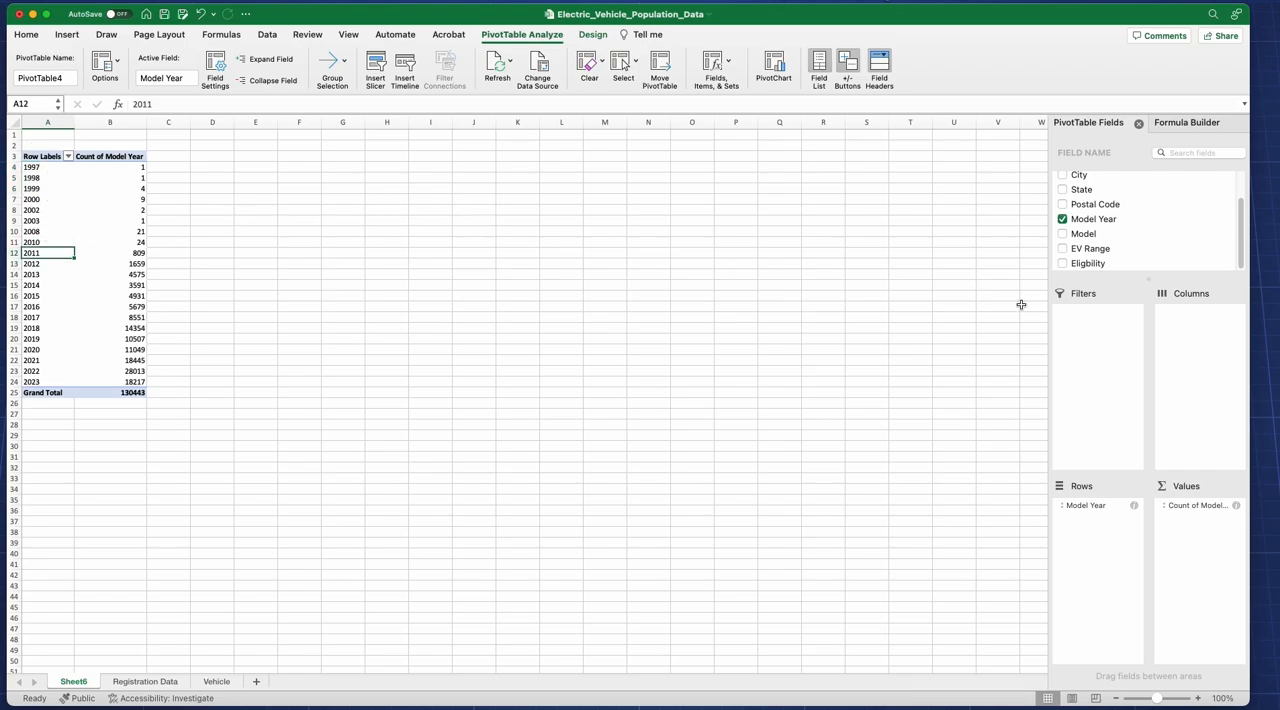
left_click_drag(1080, 236, 1106, 537)
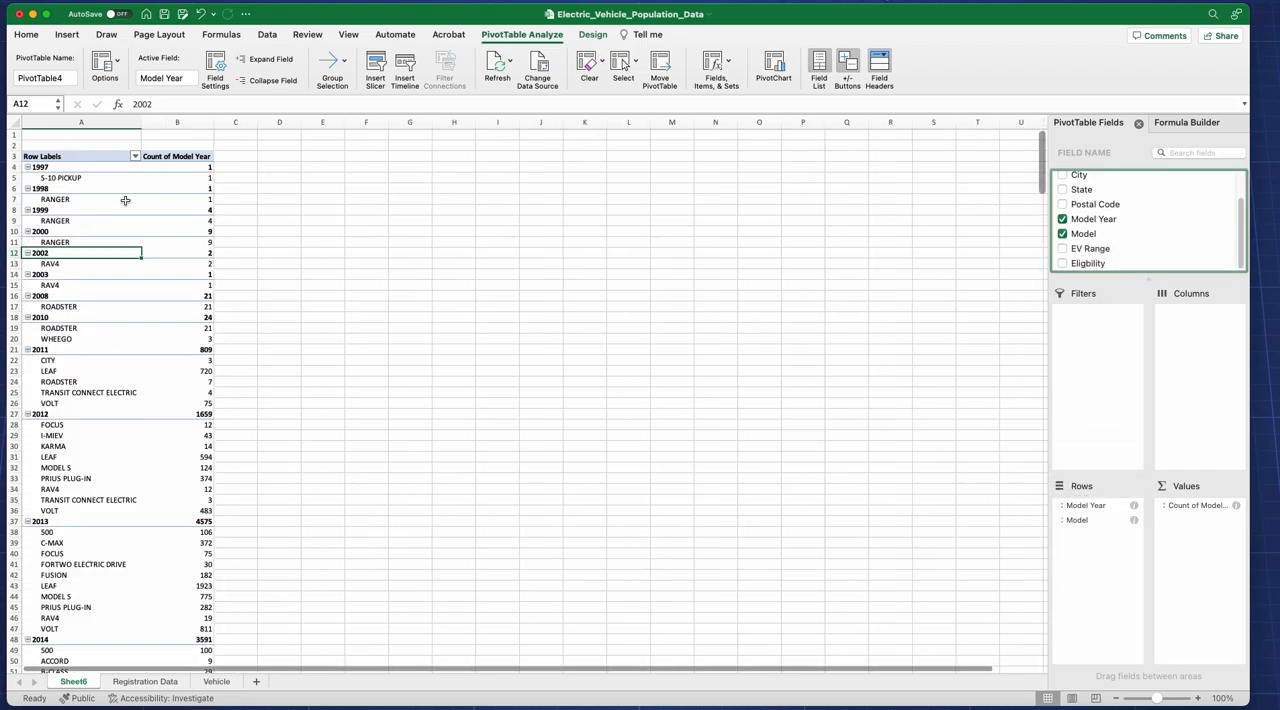
Step: Examine which models are listed under each of the earliest model years, from 1997 to 2003
left_click(70, 179)
left_click(70, 200)
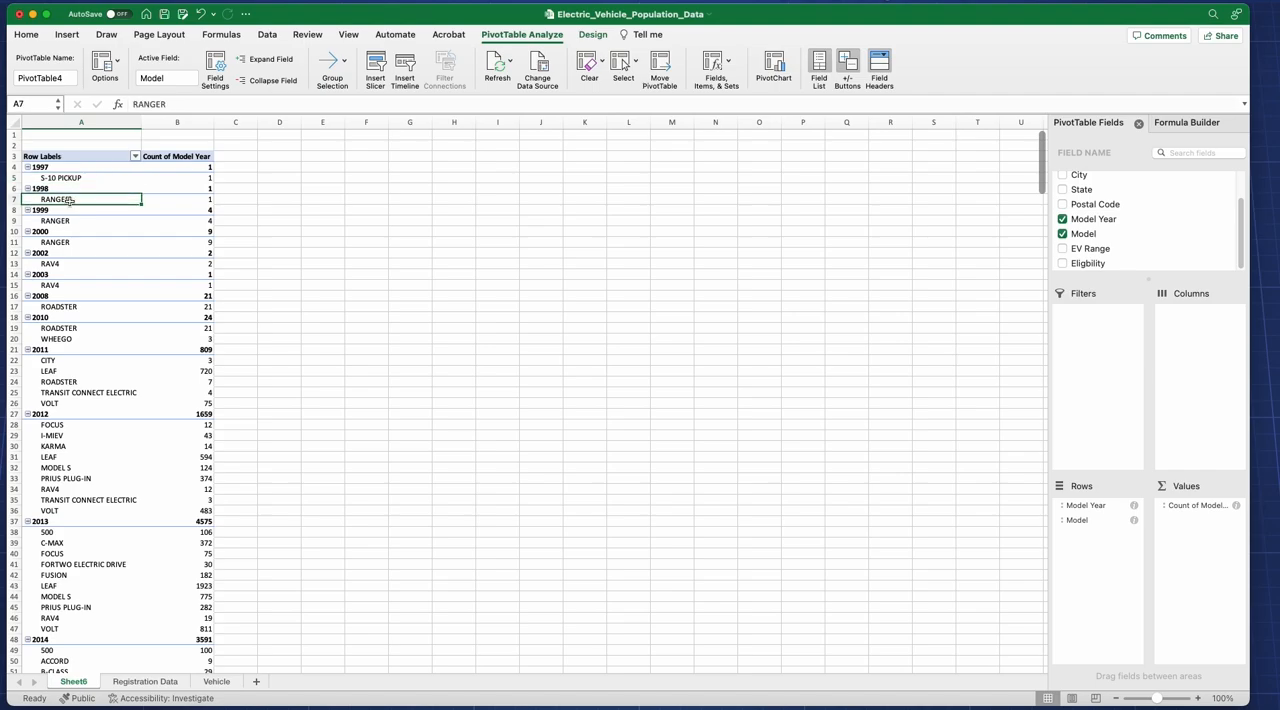
left_click(72, 221)
left_click(69, 243)
left_click(66, 264)
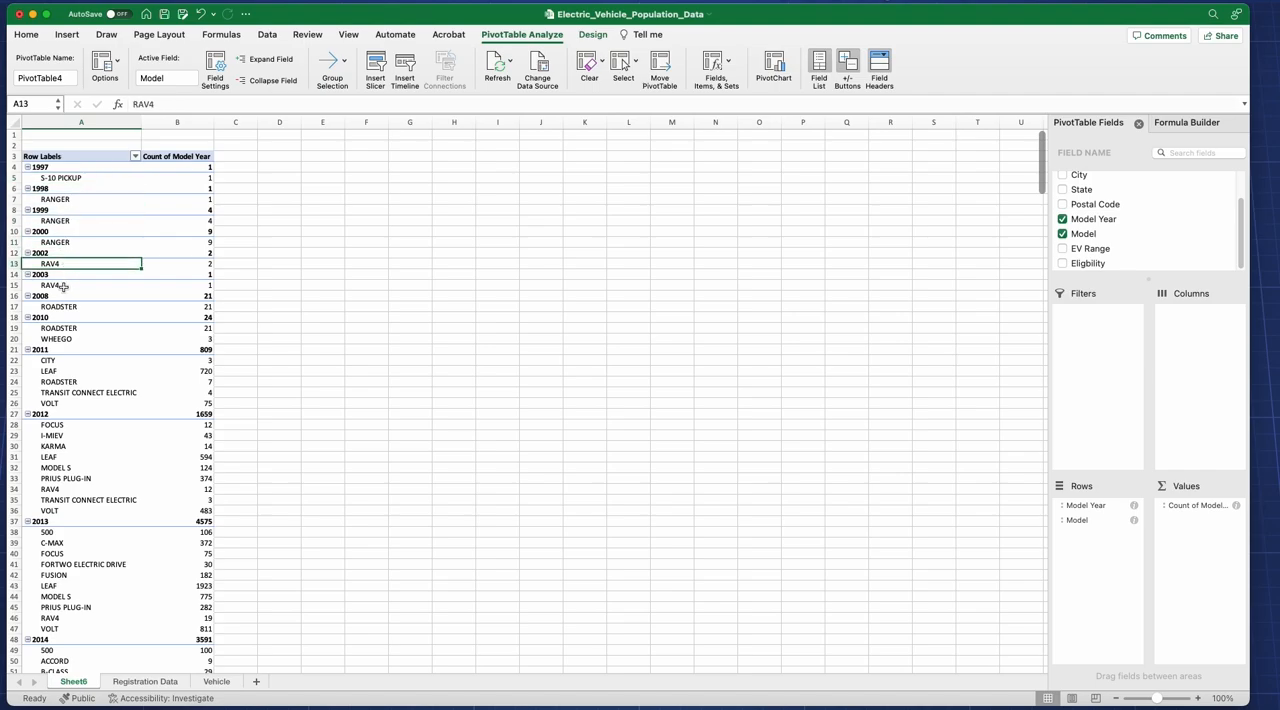
left_click(67, 284)
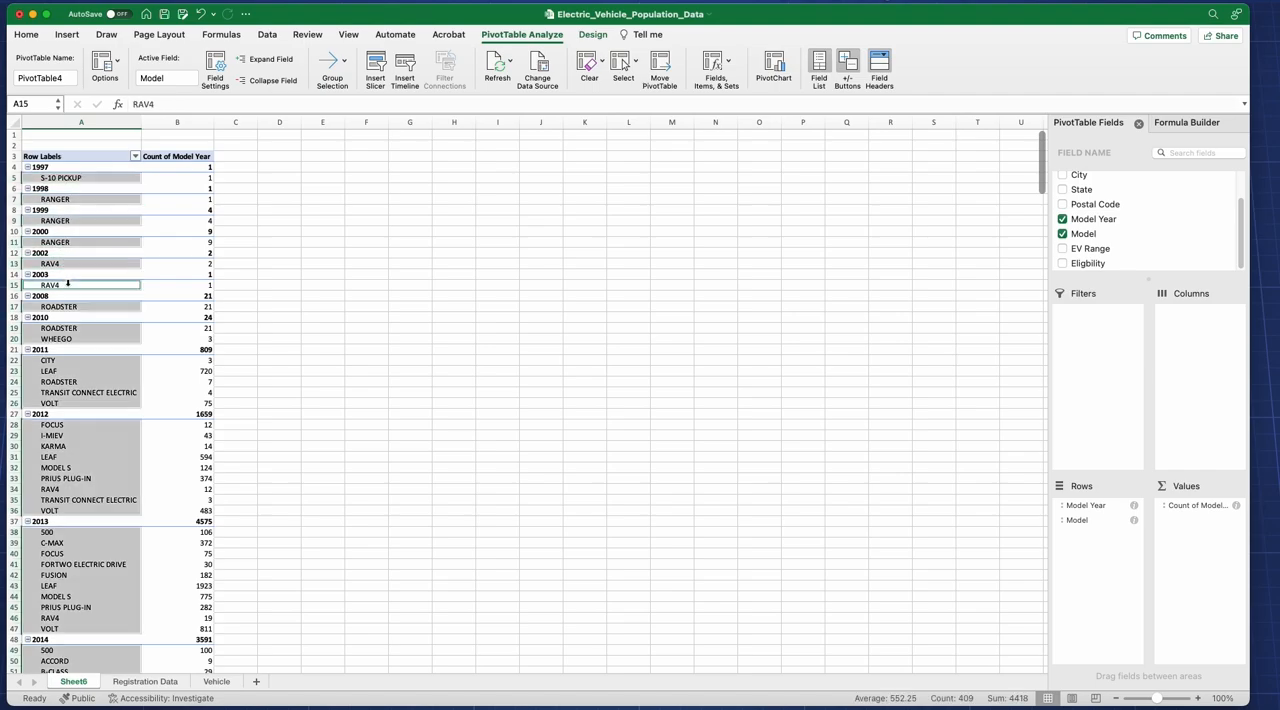
left_click(302, 249)
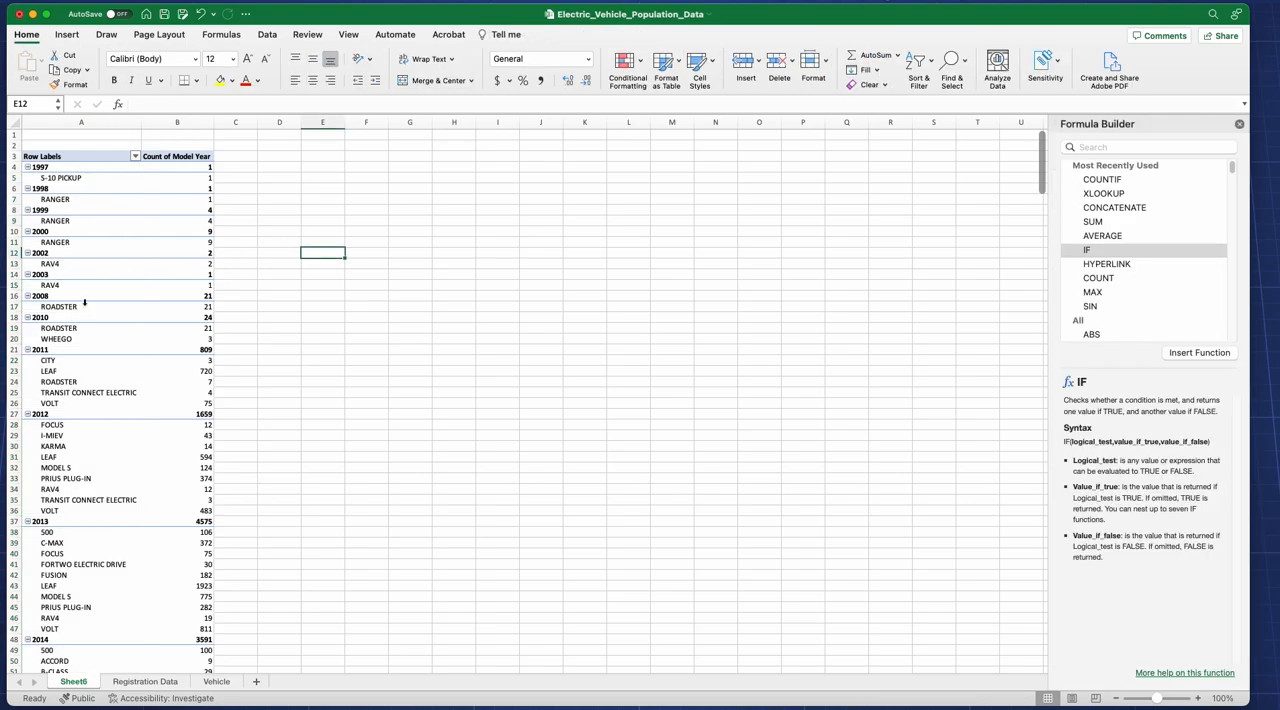
Step: Review the registration counts per model across the years, including the count for the 2012 Volt
scroll(112, 338, "down", 2)
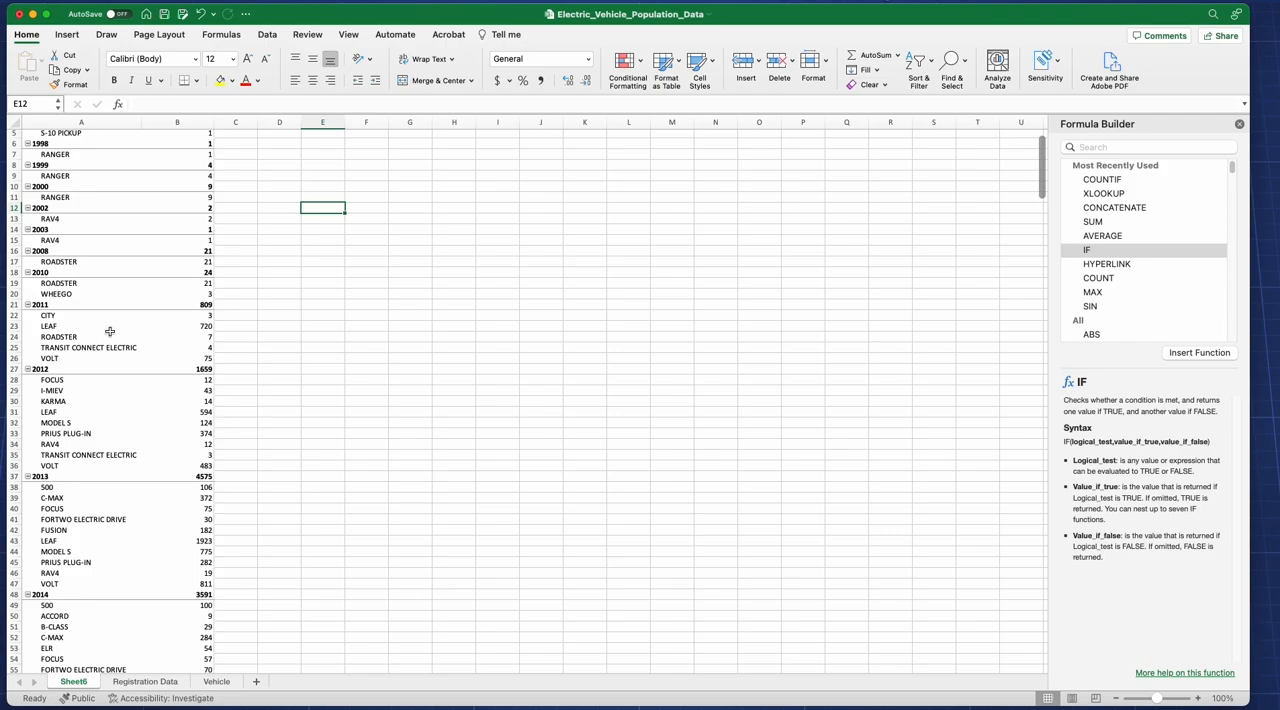
scroll(104, 330, "down", 2)
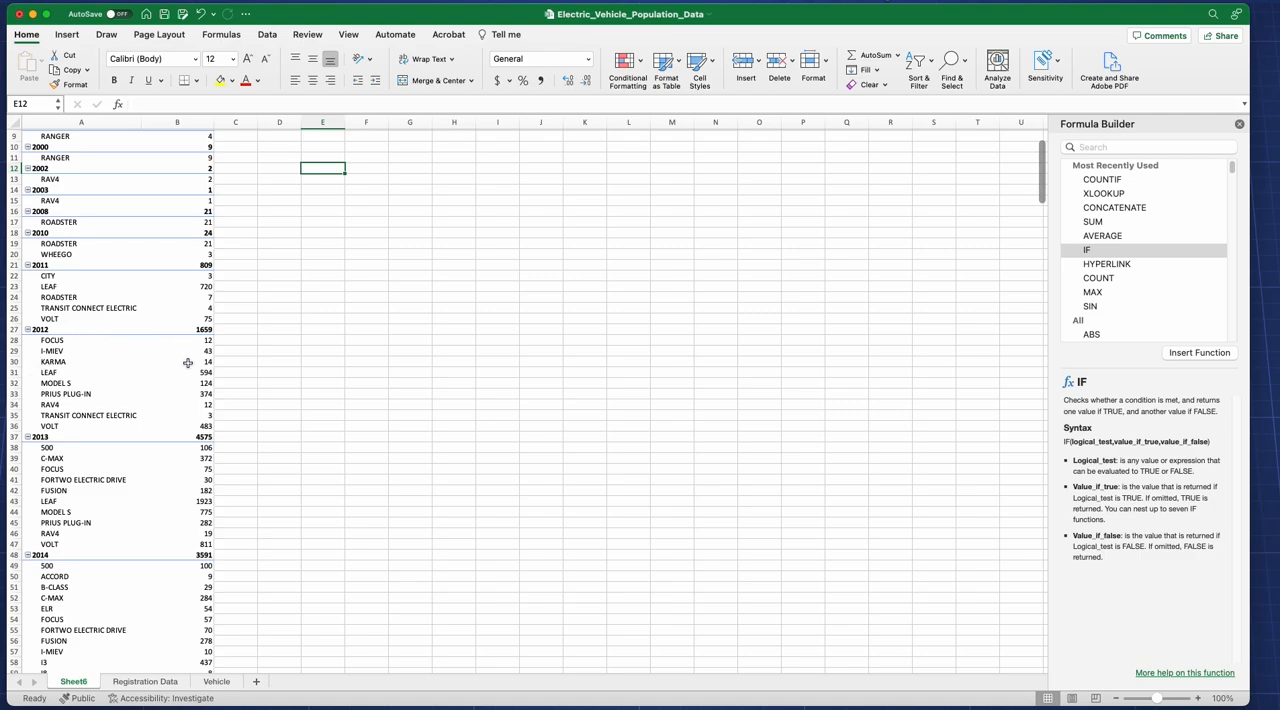
left_click(95, 426)
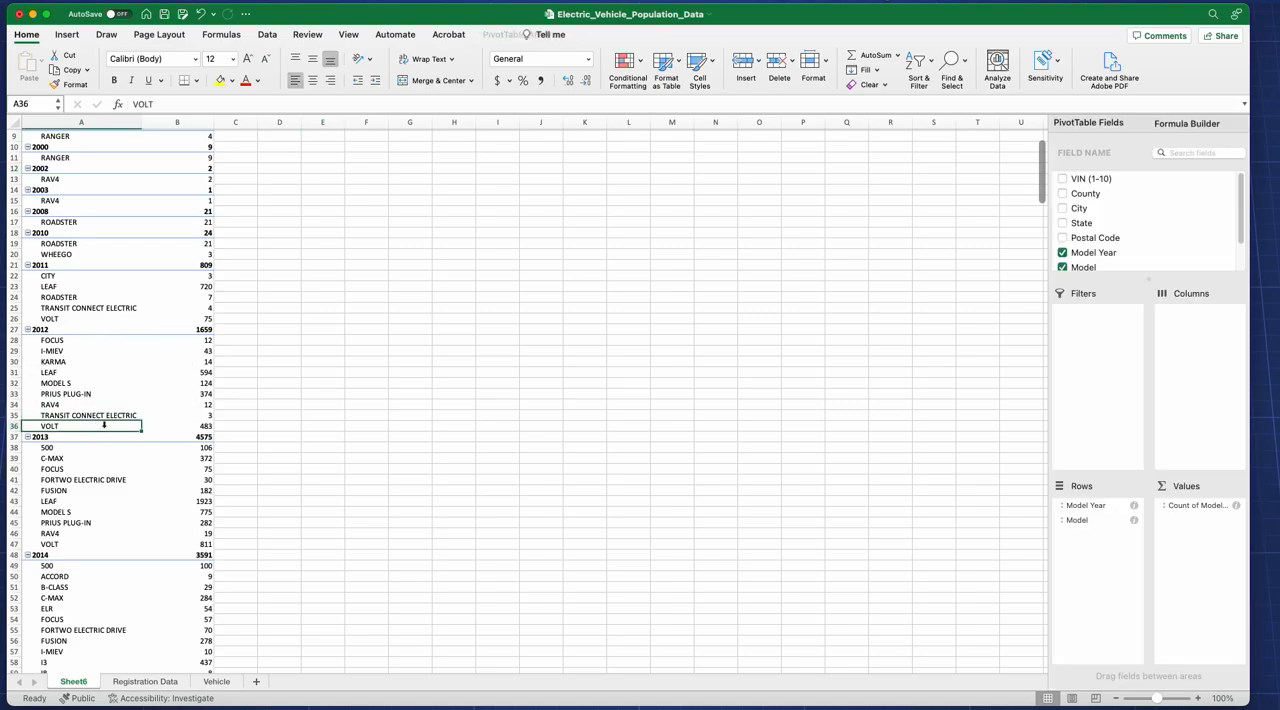
left_click(190, 426)
scroll(176, 395, "down", 4)
scroll(174, 389, "down", 10)
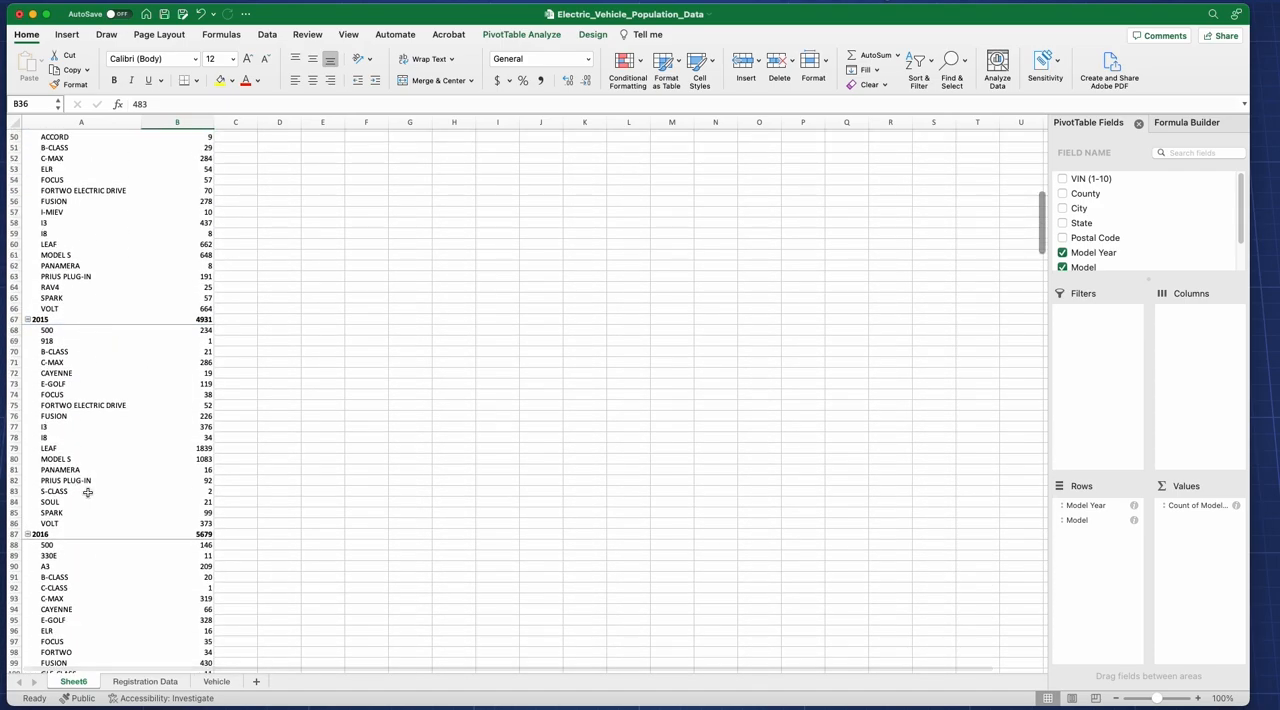
scroll(80, 486, "down", 8)
scroll(87, 490, "up", 3)
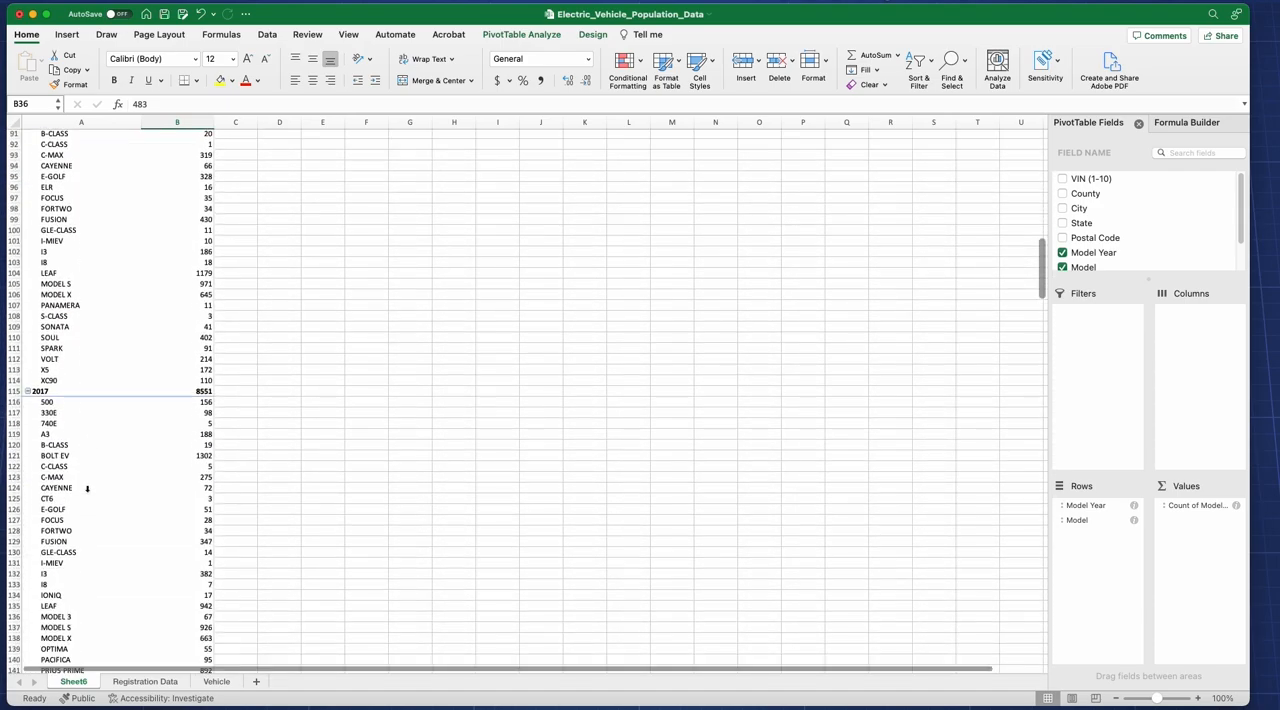
scroll(80, 477, "up", 17)
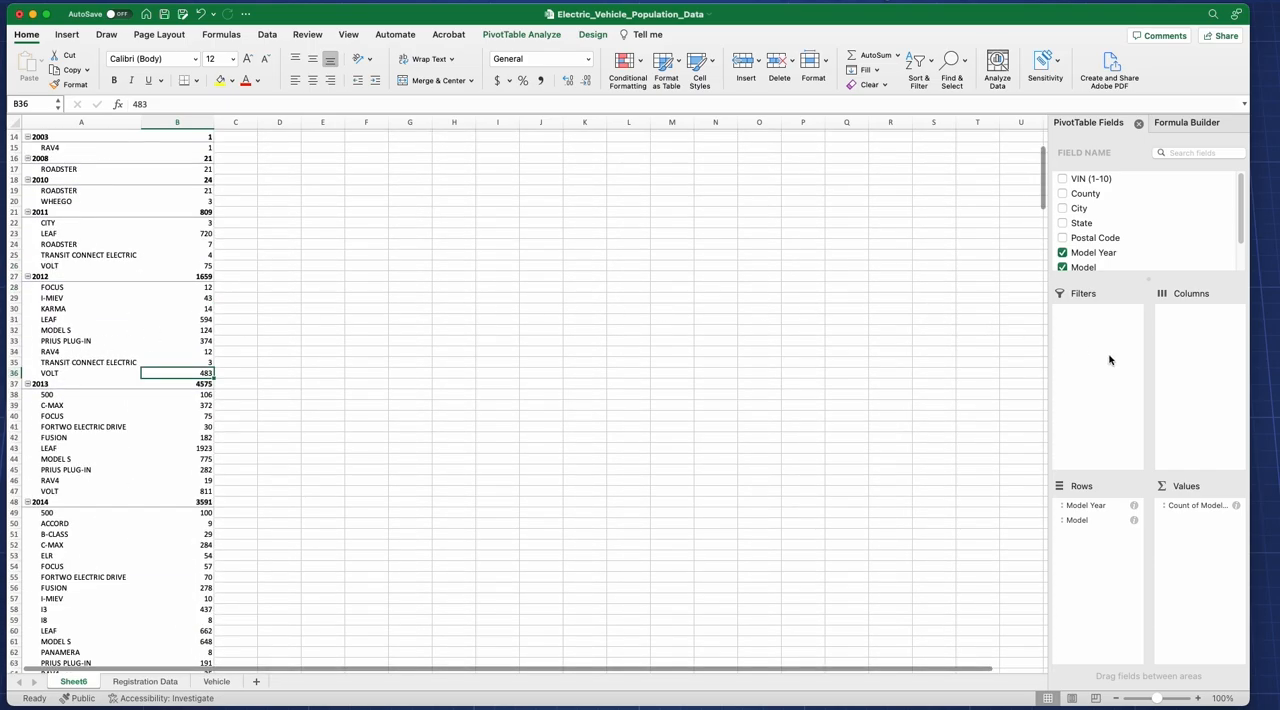
scroll(373, 322, "up", 5)
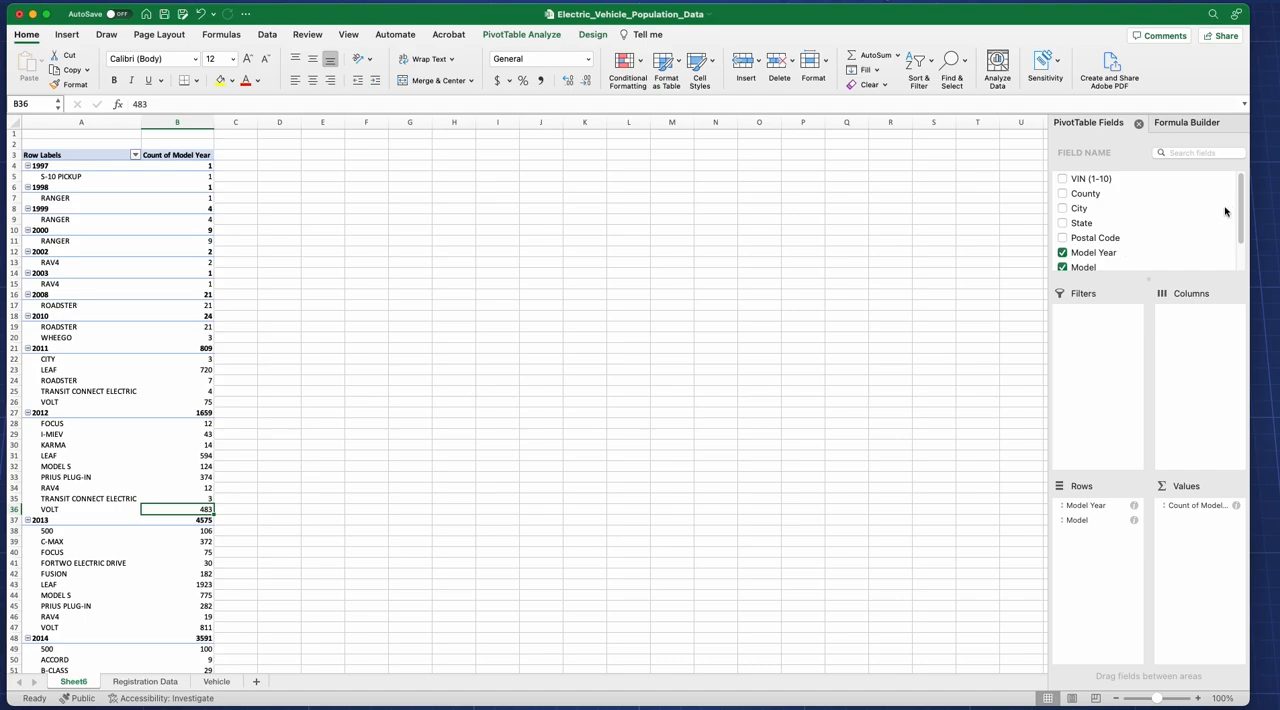
Step: Move Model Year from the PivotTable's rows to its columns, keeping Model in the rows, and review the resulting grid
left_click_drag(1243, 200, 1246, 232)
scroll(1246, 232, "up", 3)
left_click_drag(1241, 218, 1241, 236)
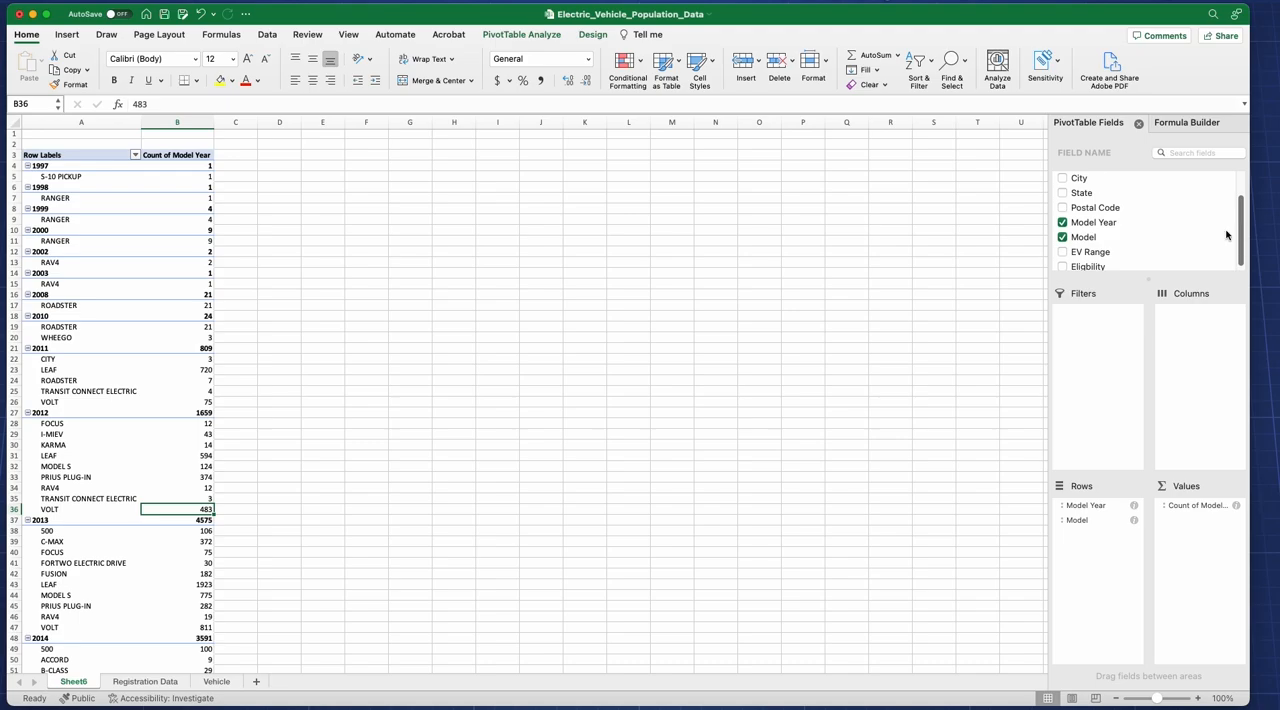
left_click_drag(1076, 505, 1189, 362)
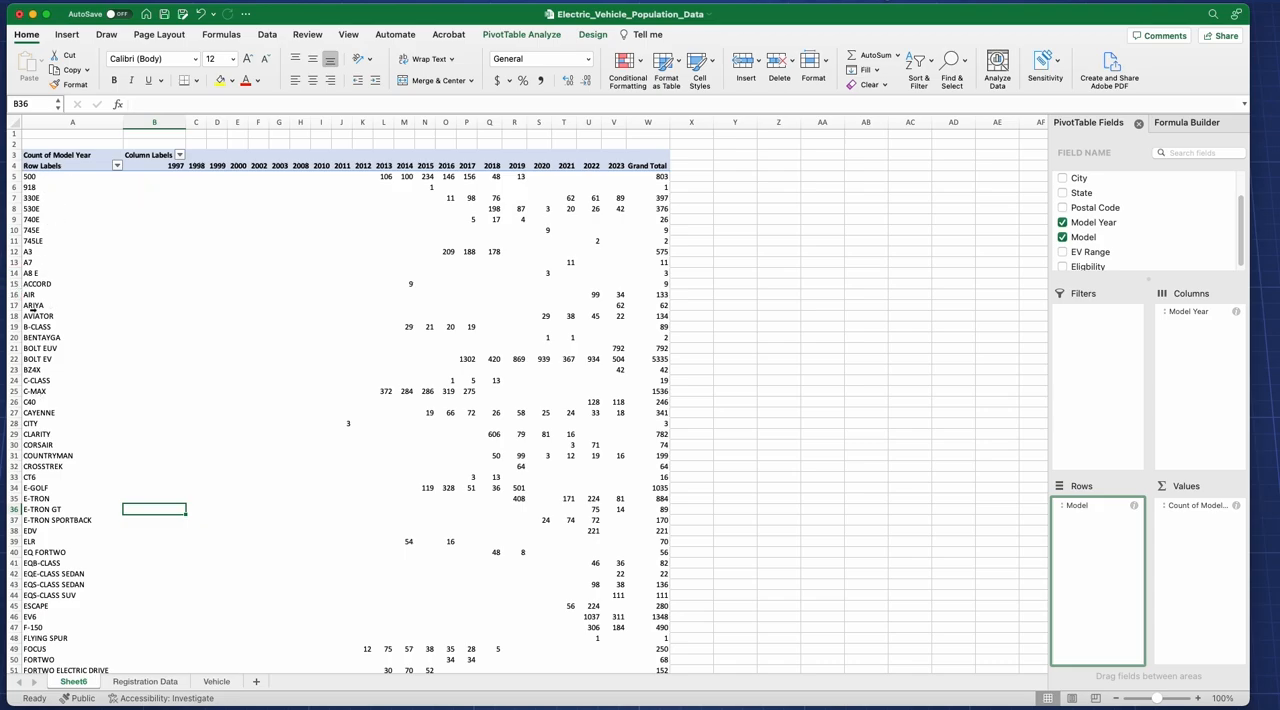
scroll(89, 395, "down", 3)
scroll(89, 395, "down", 2)
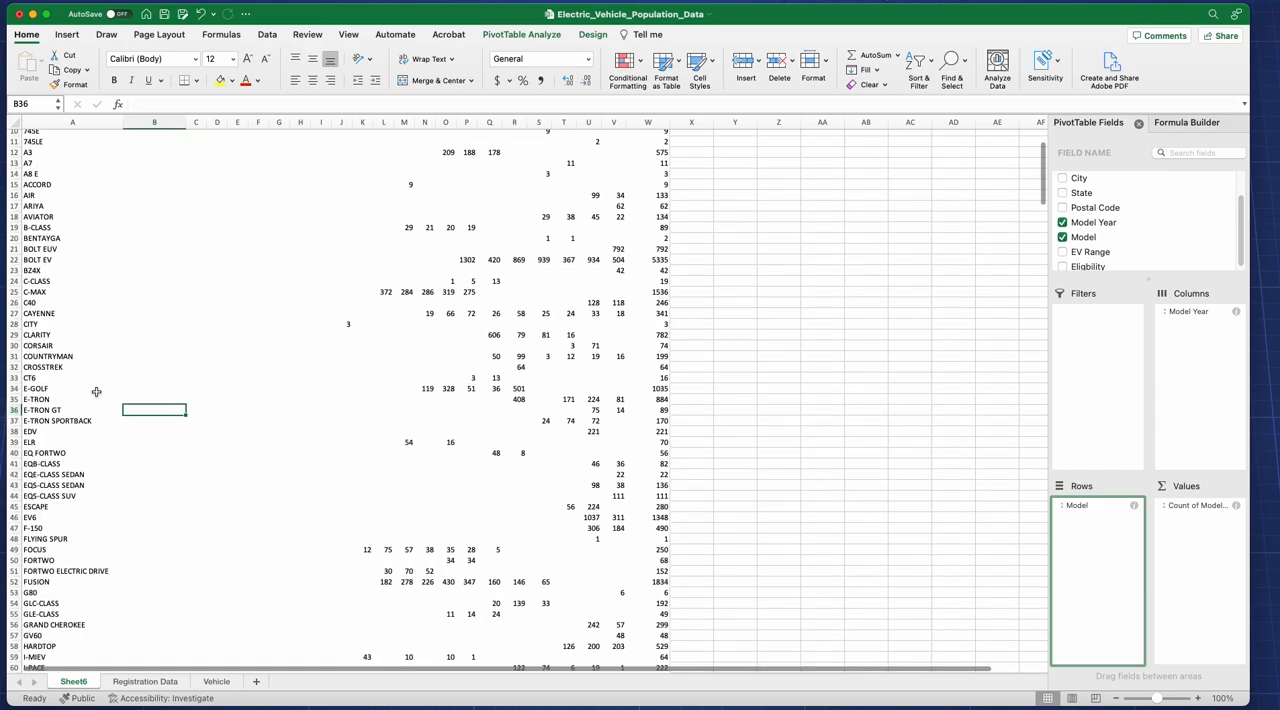
Step: Examine the registration counts by model year for the Leaf and the E-Tron, including the E-Tron's grand total
scroll(93, 409, "down", 6)
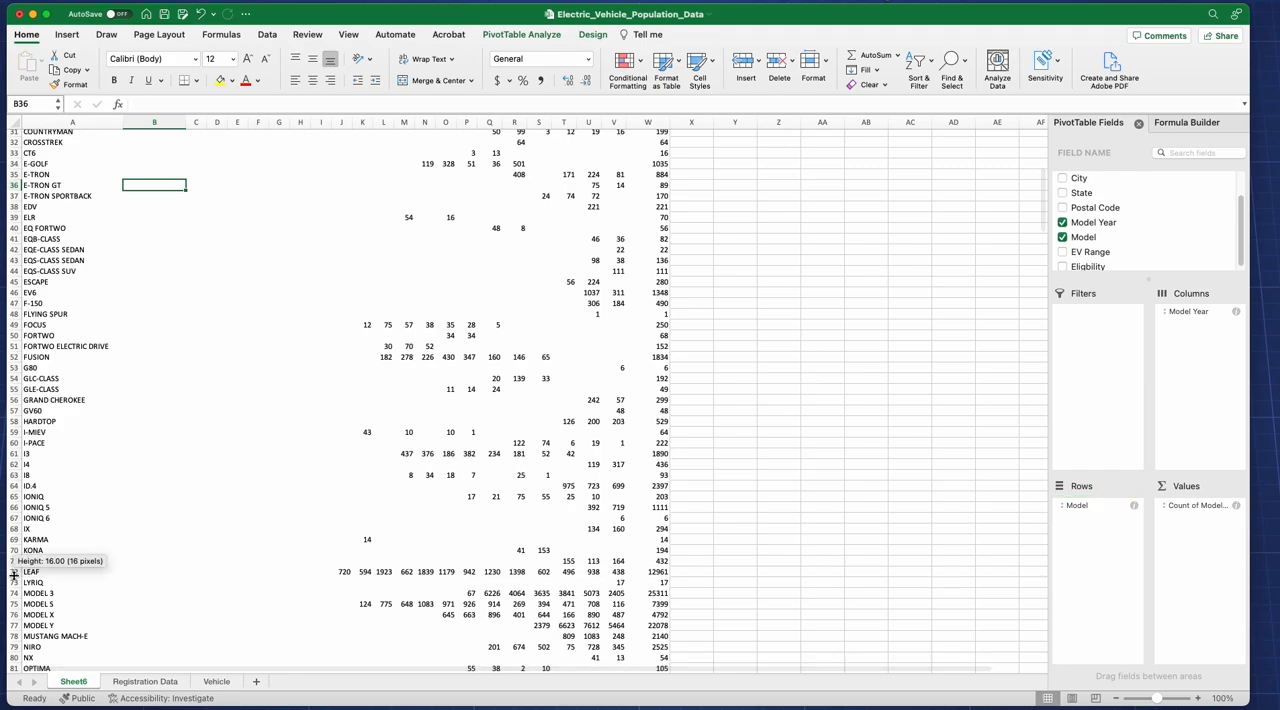
left_click(344, 573)
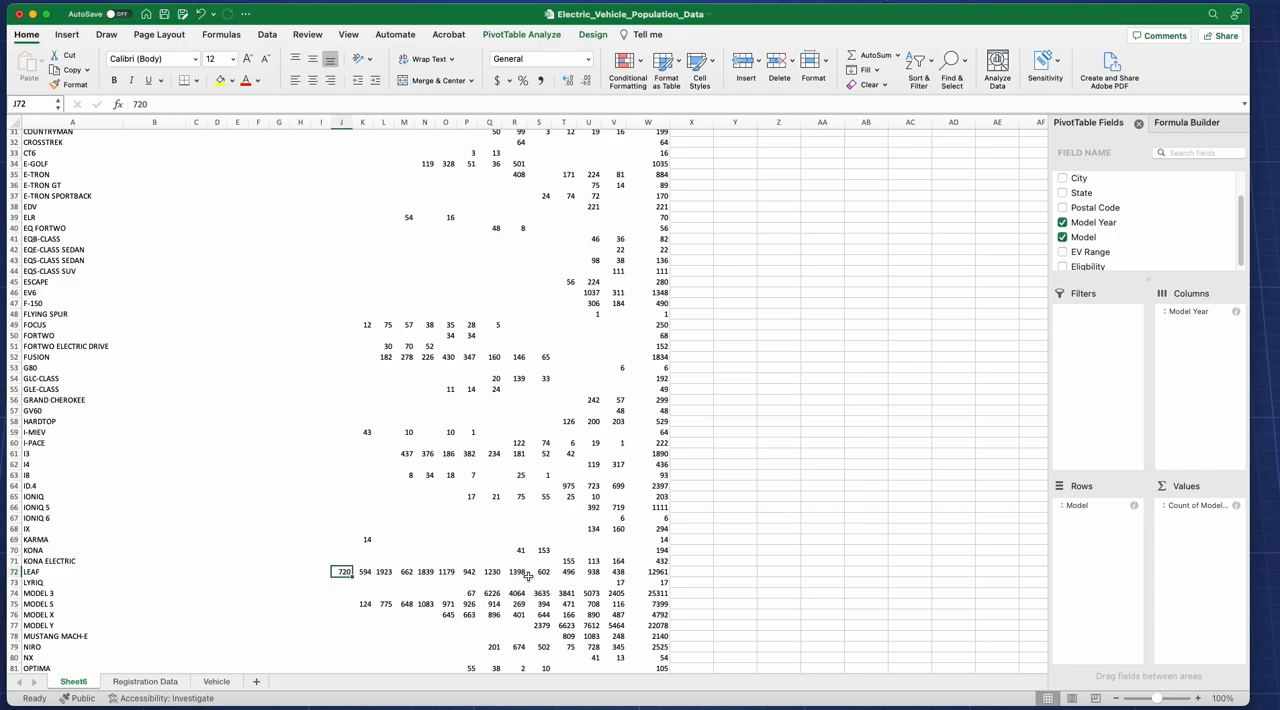
scroll(474, 473, "up", 10)
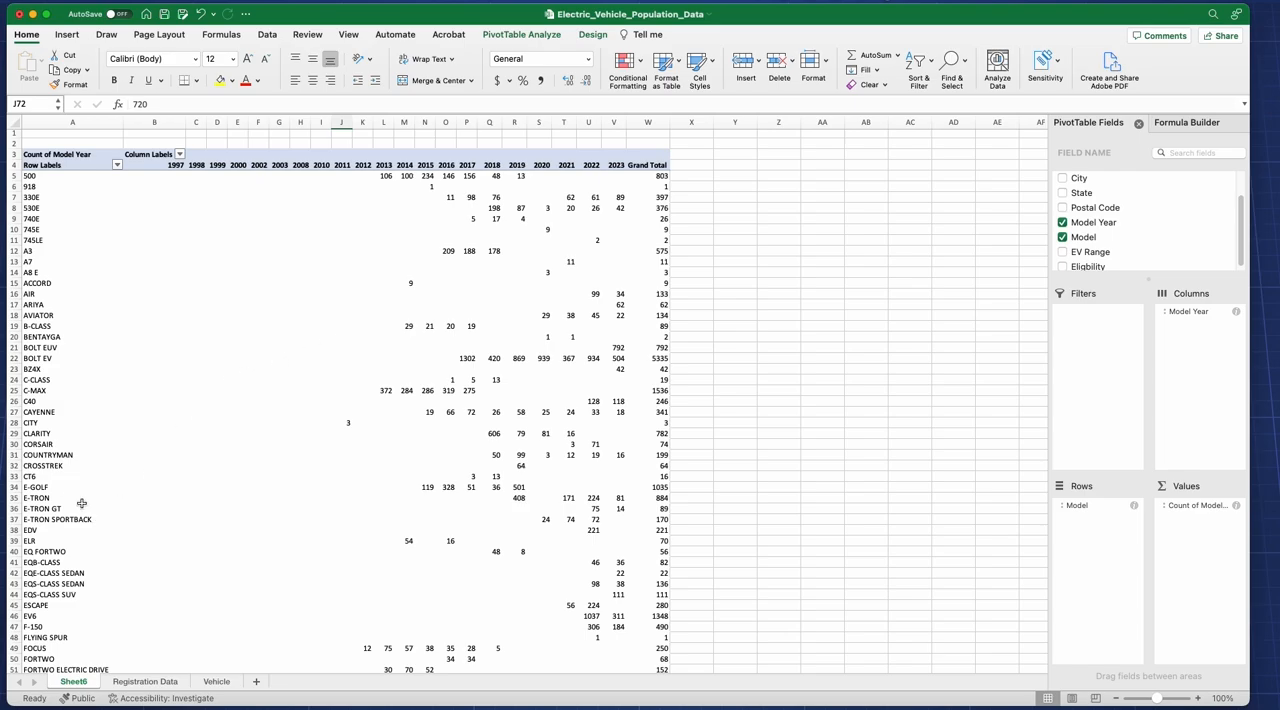
left_click(14, 498)
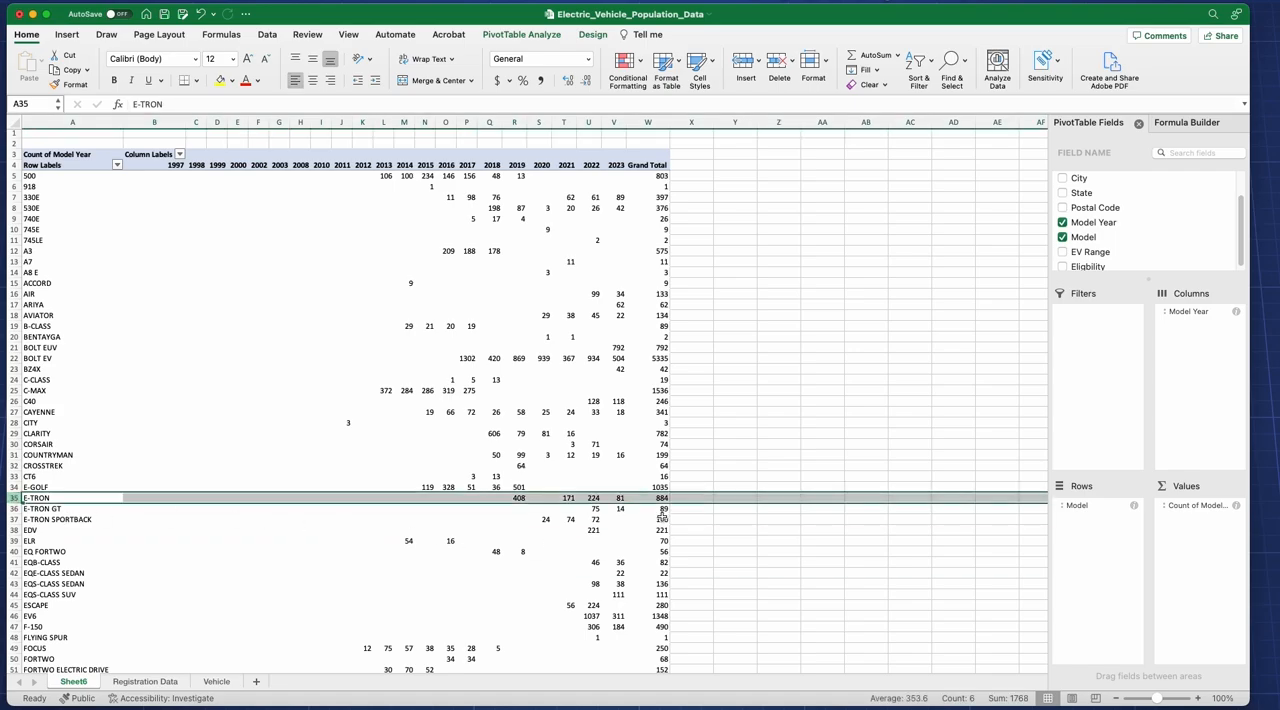
left_click(661, 497)
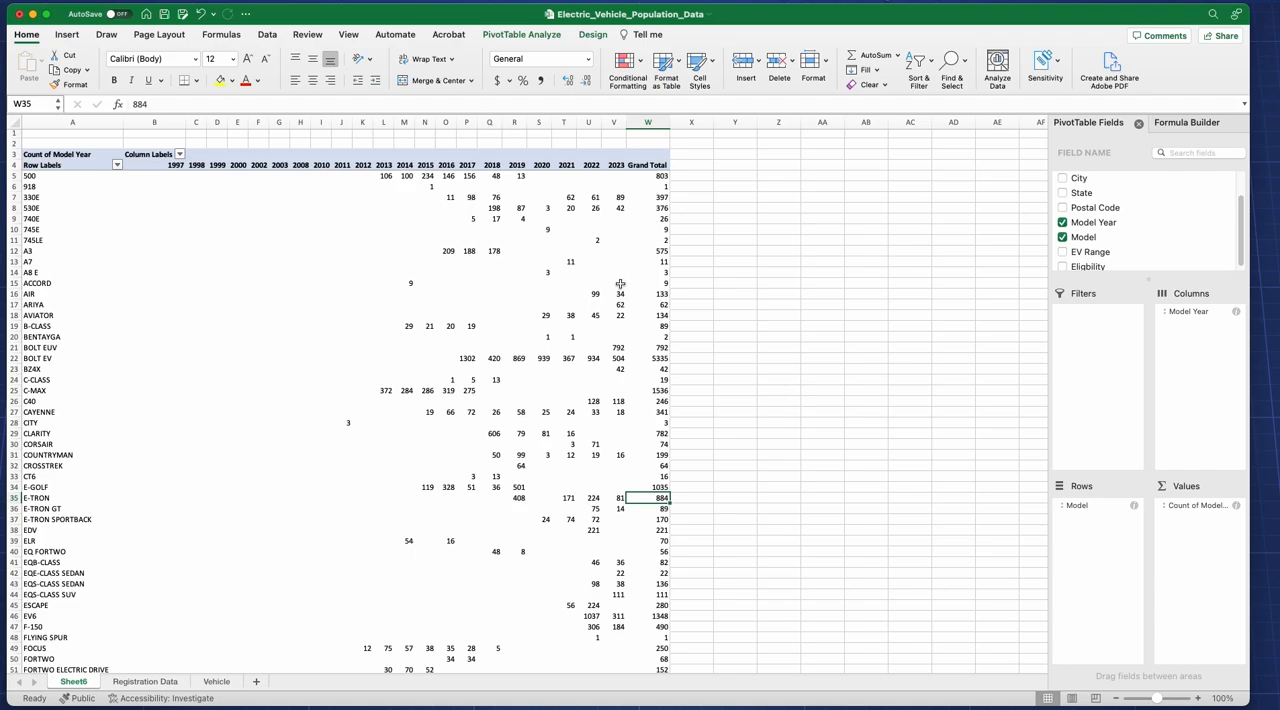
Step: Move Model Year to the PivotTable's rows, remove Model, and select the counts for 2018 to 2023
left_click_drag(1172, 311, 1100, 550)
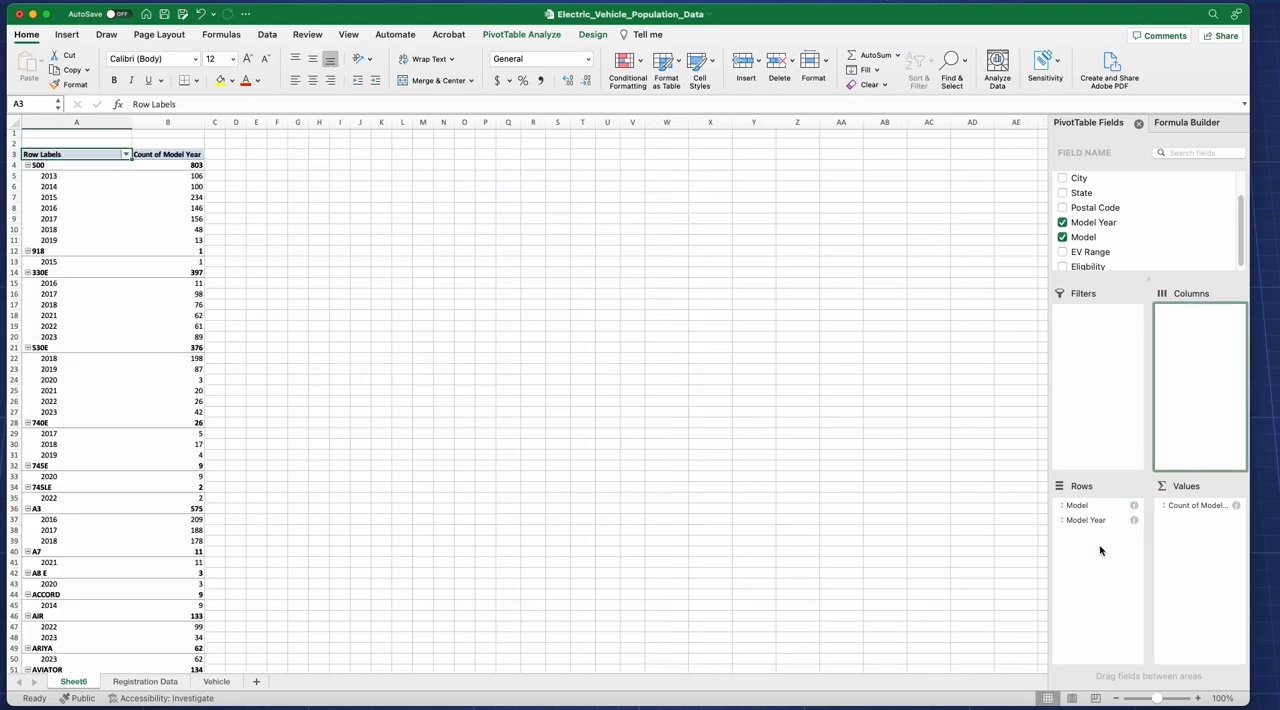
left_click_drag(1090, 506, 962, 490)
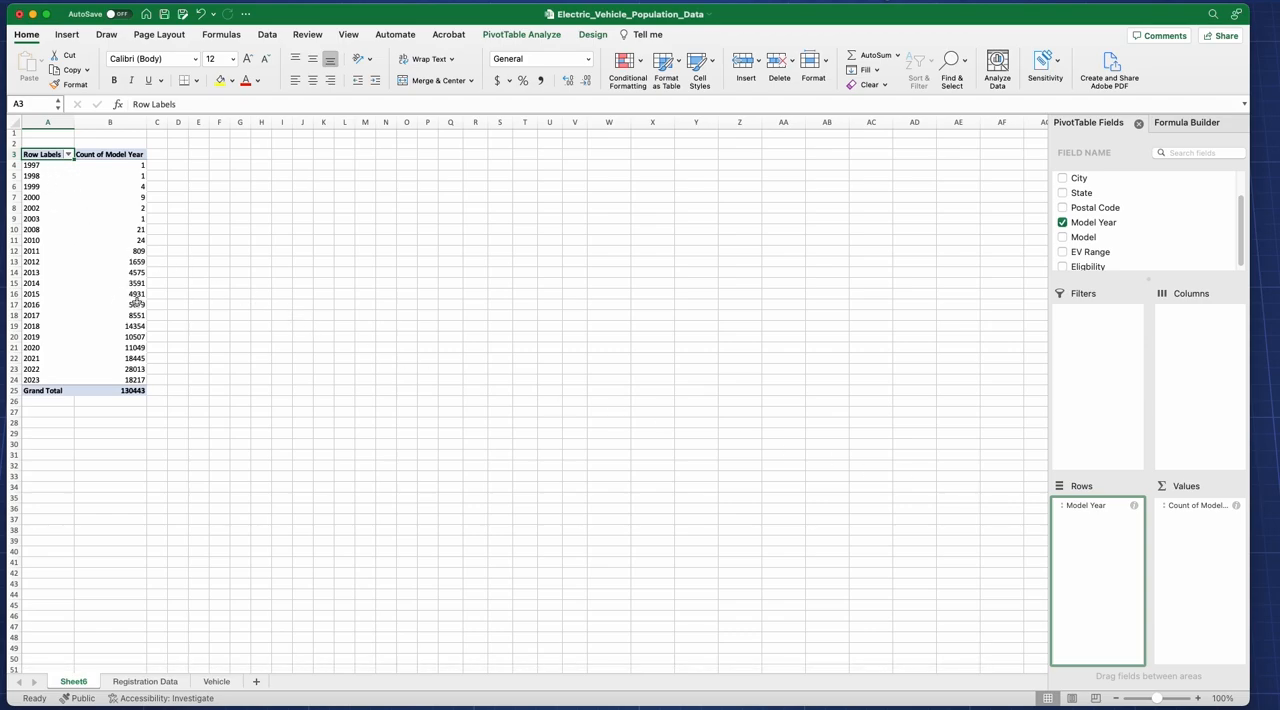
left_click_drag(136, 328, 136, 380)
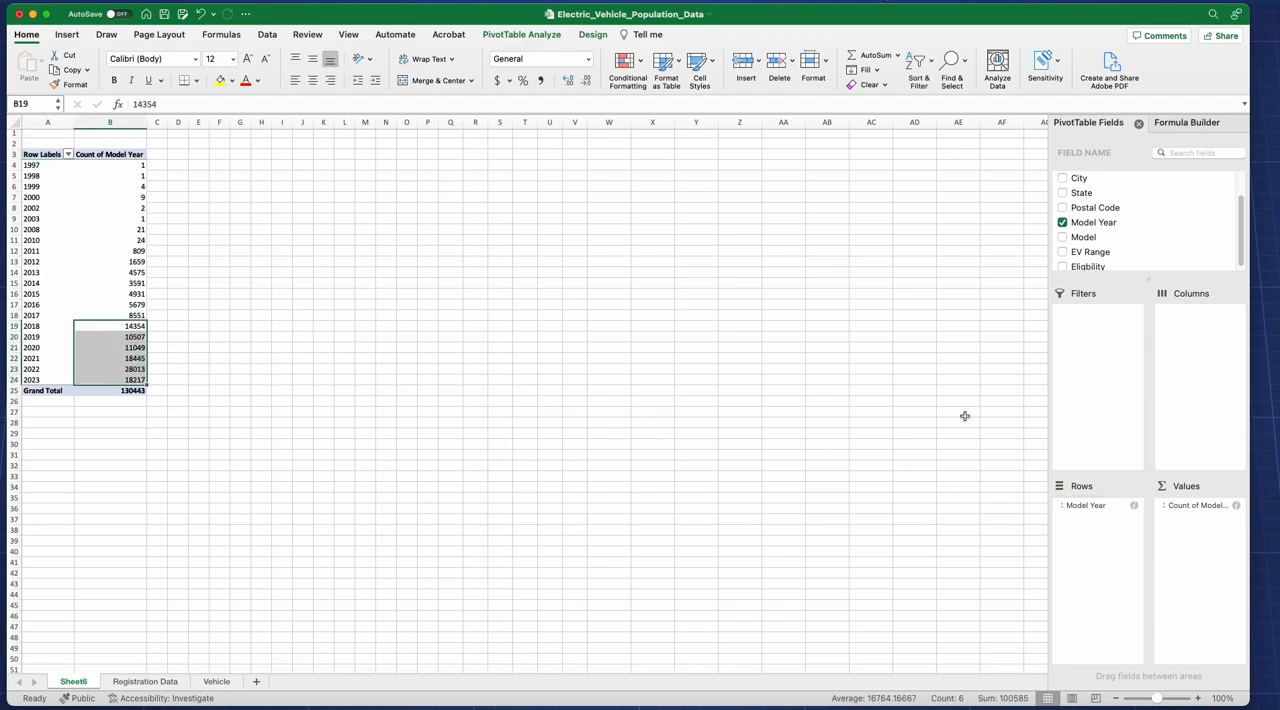
Step: Move Model Year to the PivotTable's filters and restrict it to 2021, 2022 and 2023
left_click(1124, 383)
left_click_drag(1103, 227, 1100, 349)
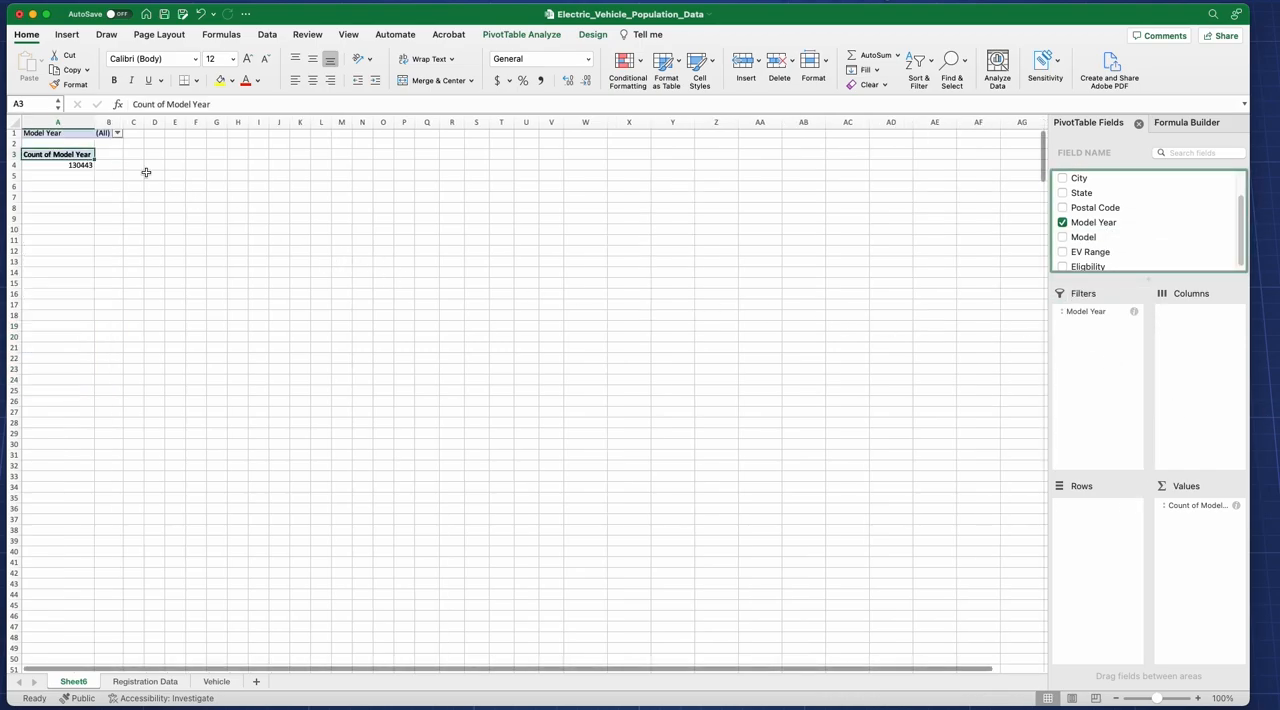
left_click(118, 133)
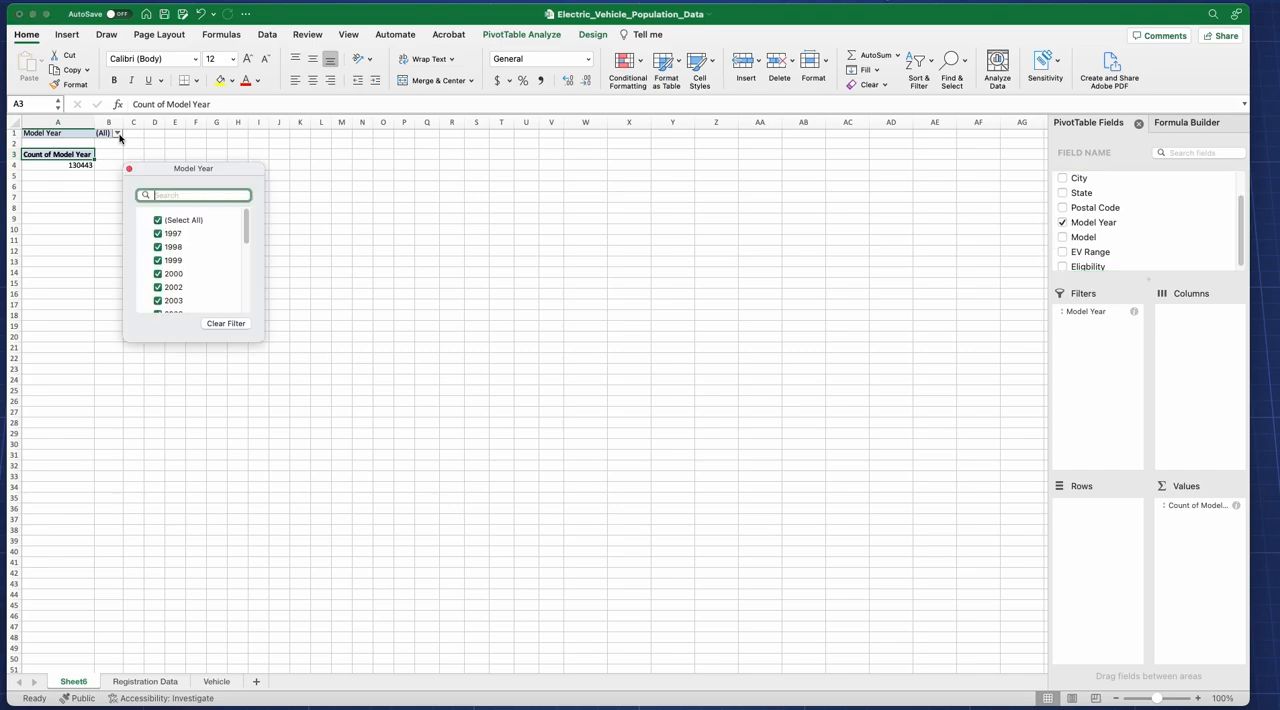
left_click(156, 220)
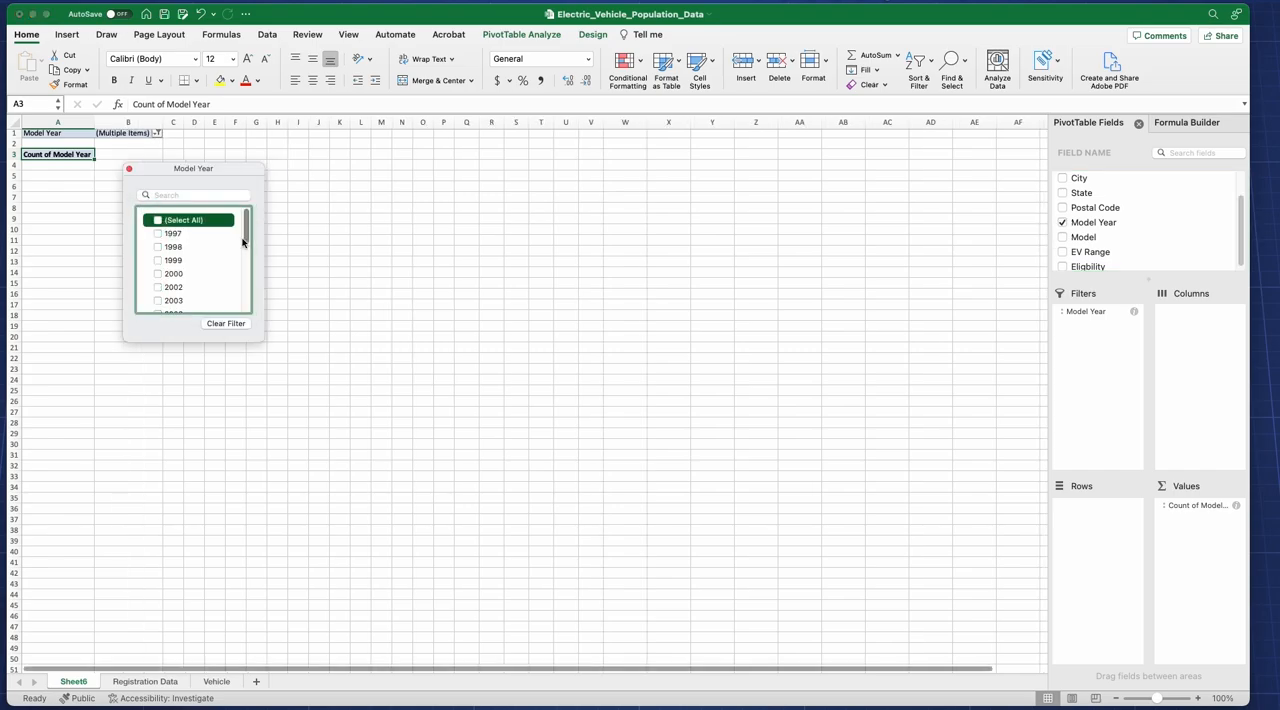
left_click_drag(244, 246, 243, 297)
left_click(158, 301)
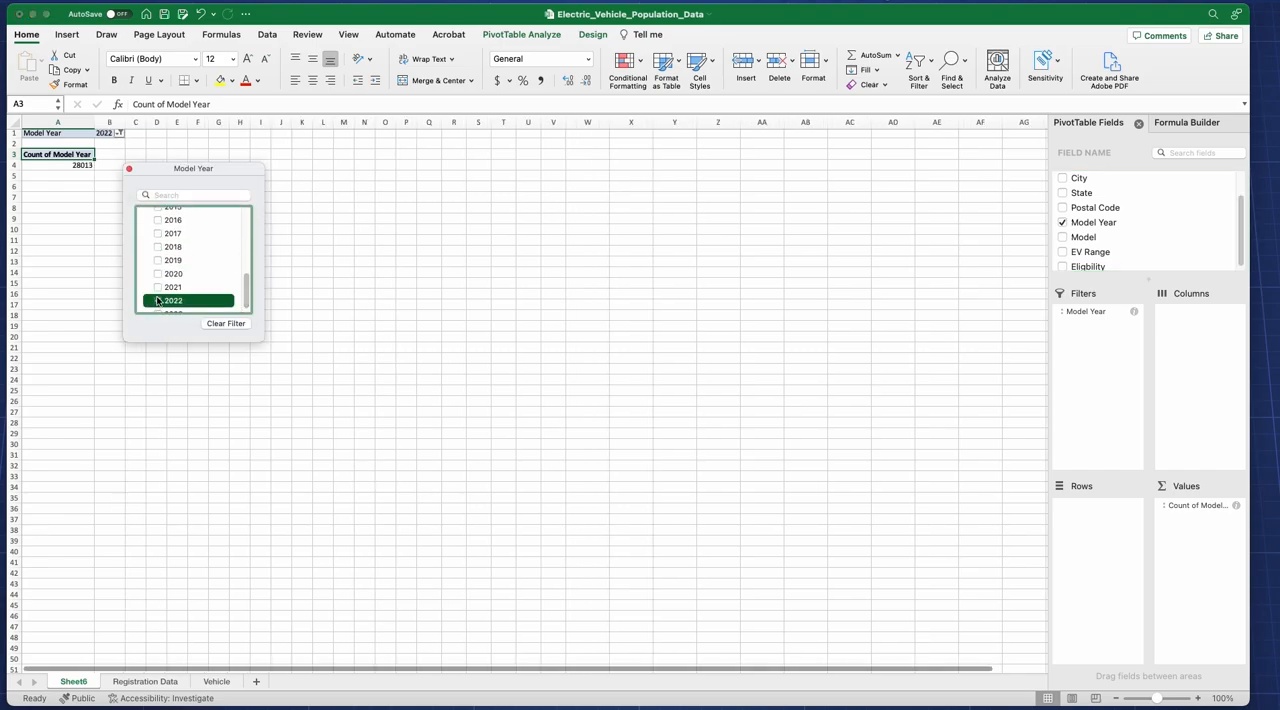
left_click(157, 287)
scroll(231, 298, "down", 1)
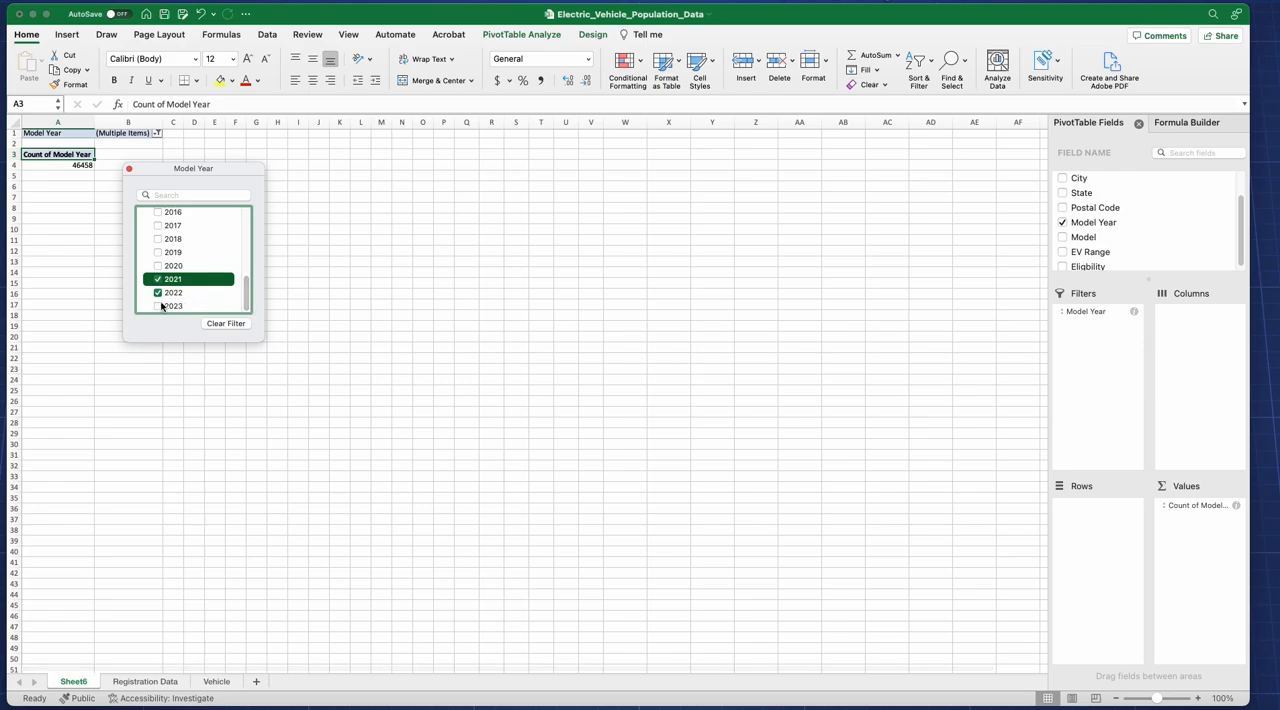
left_click(158, 306)
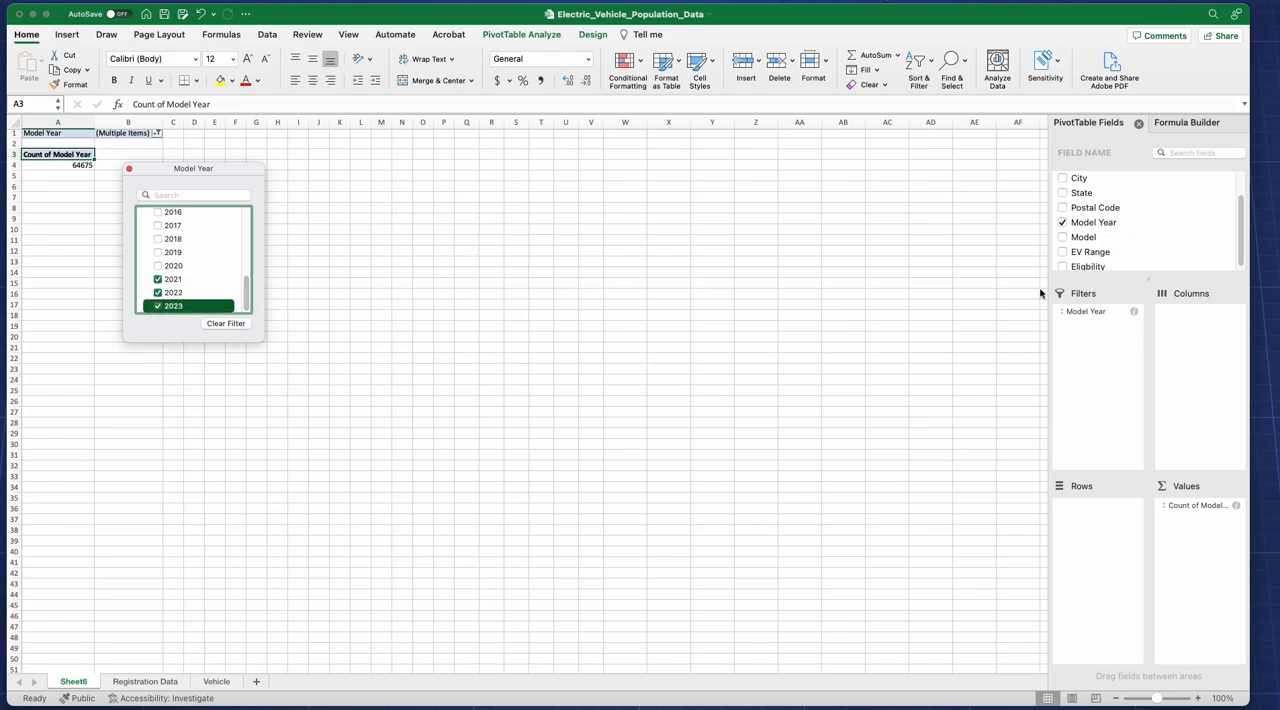
Step: Add Model to the PivotTable's rows and close the Model Year filter list
left_click_drag(1080, 243, 1108, 549)
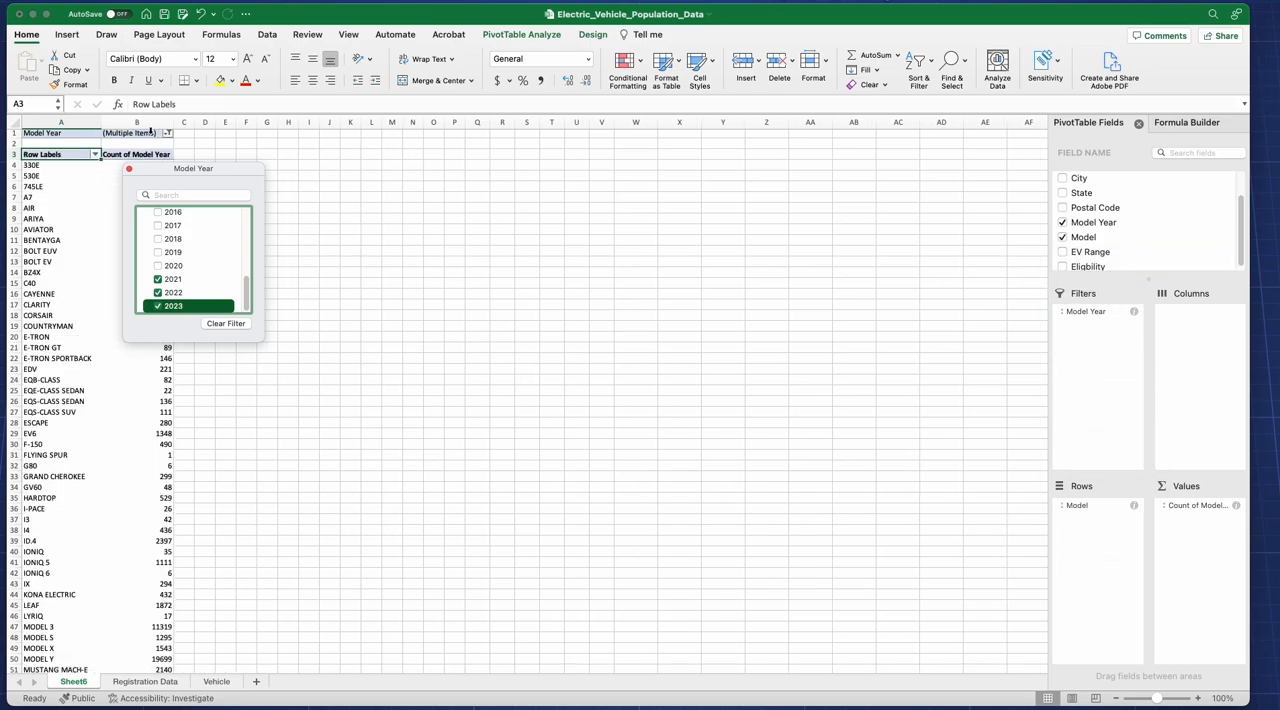
left_click(50, 208)
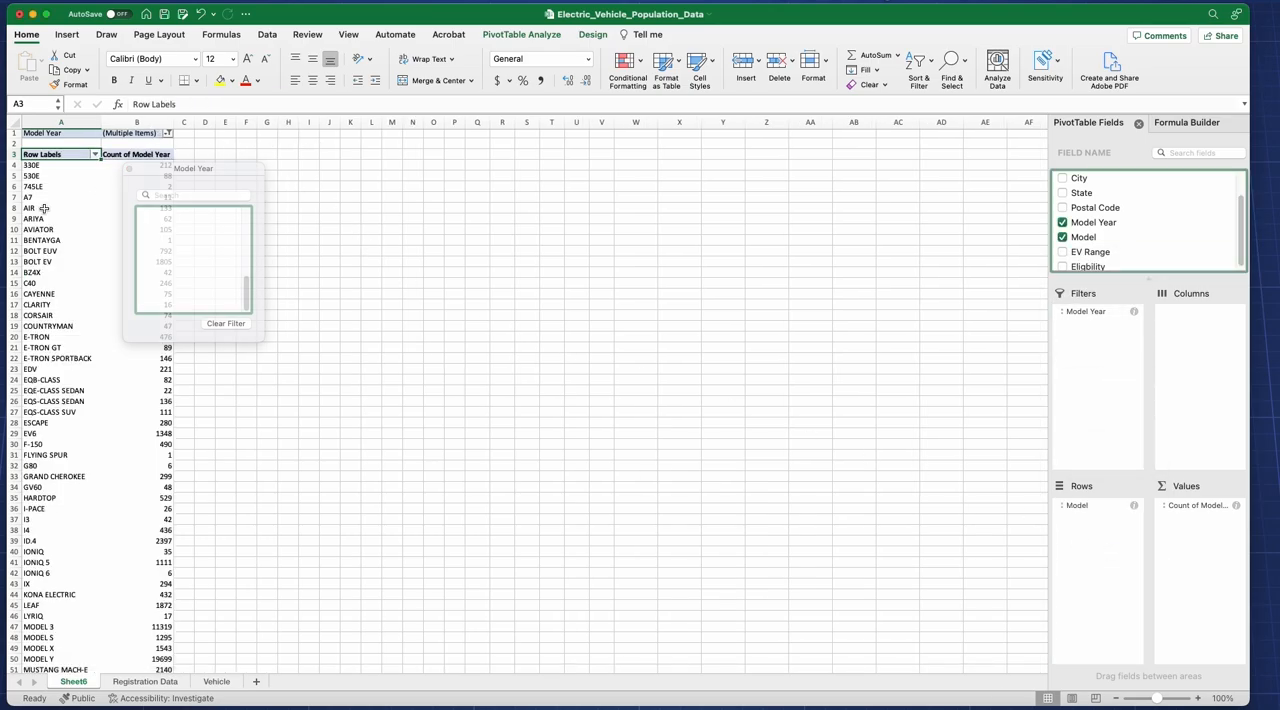